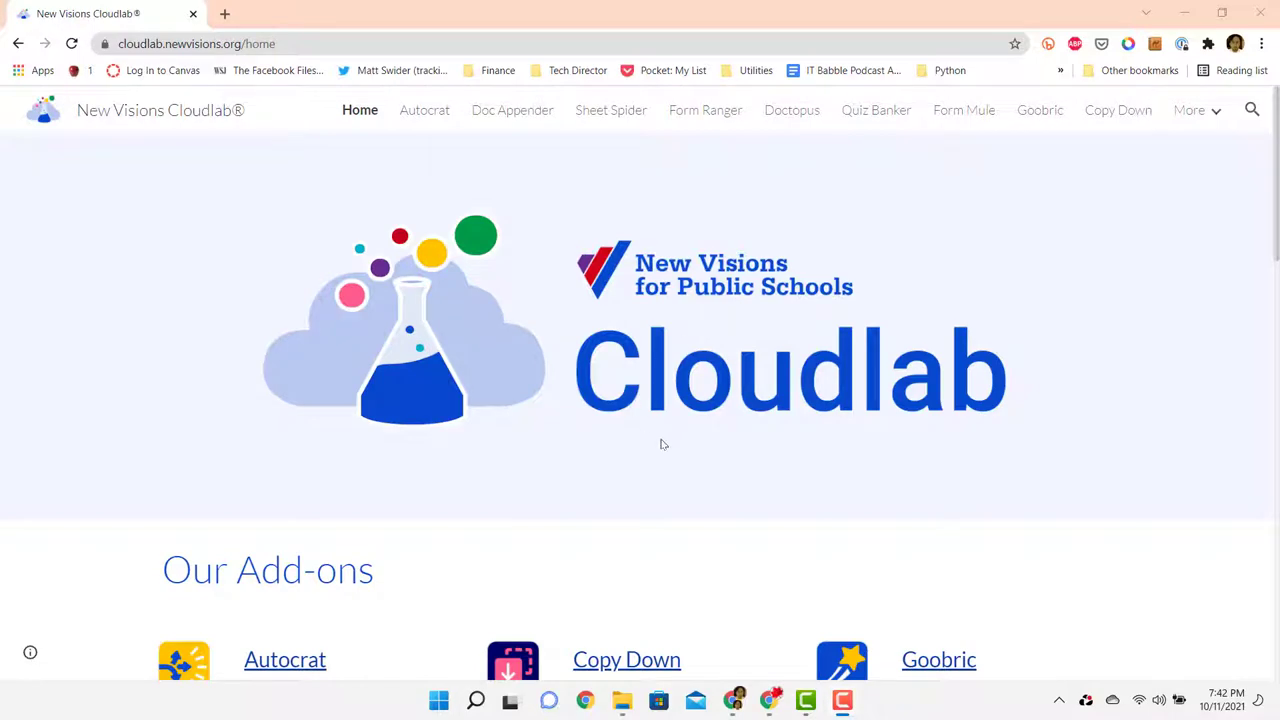
Step: Open the Form Ranger page from the Cloudlab add-ons list and review its sign-up example and resources
scroll(661, 444, down, 3)
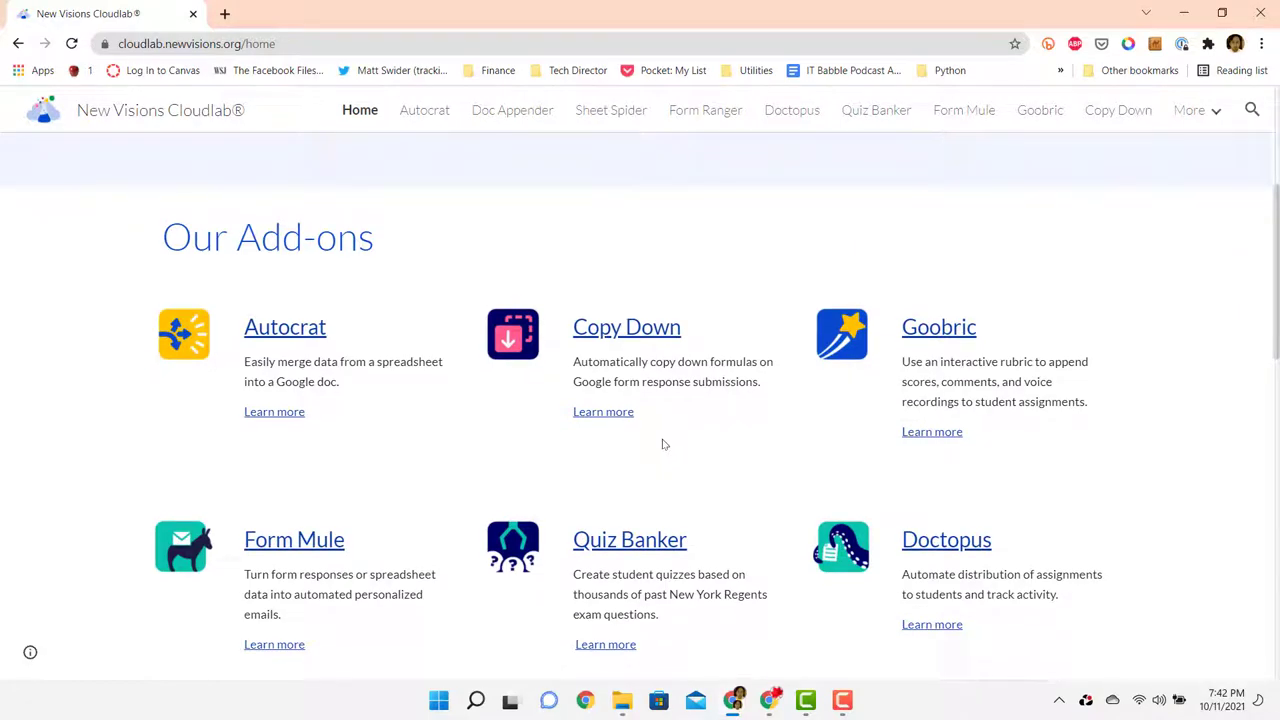
scroll(661, 444, down, 2)
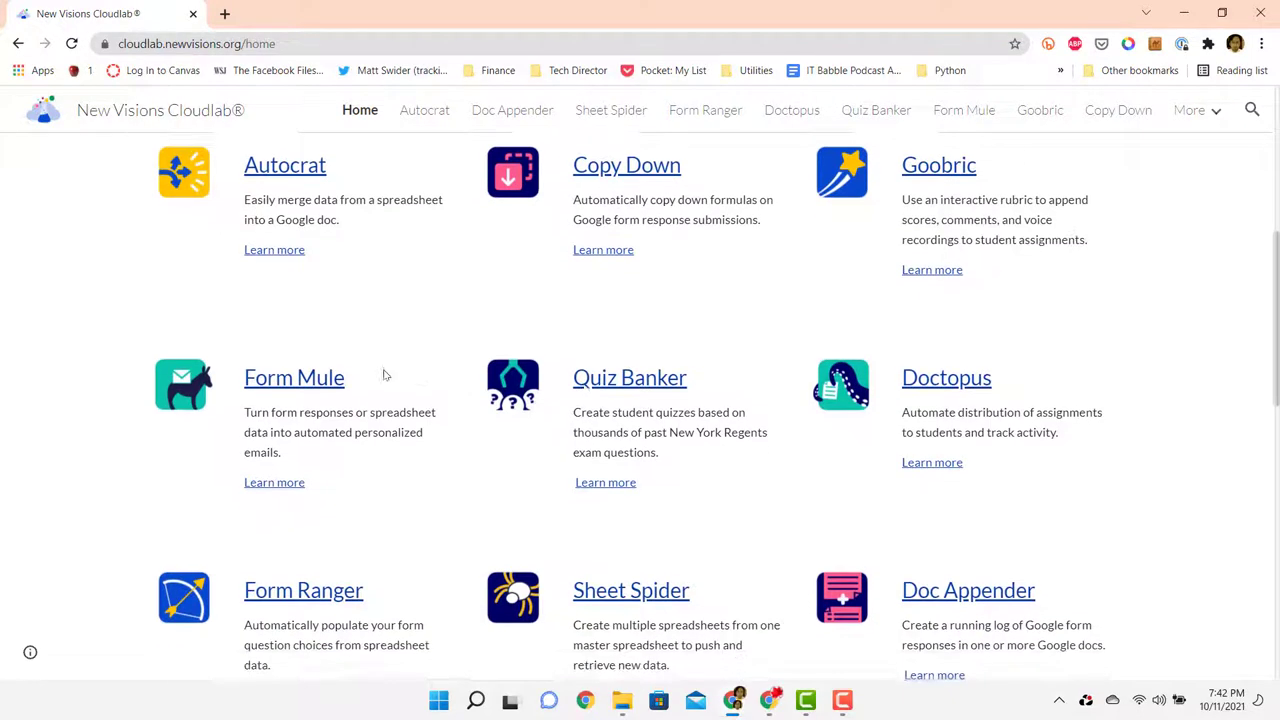
click(262, 594)
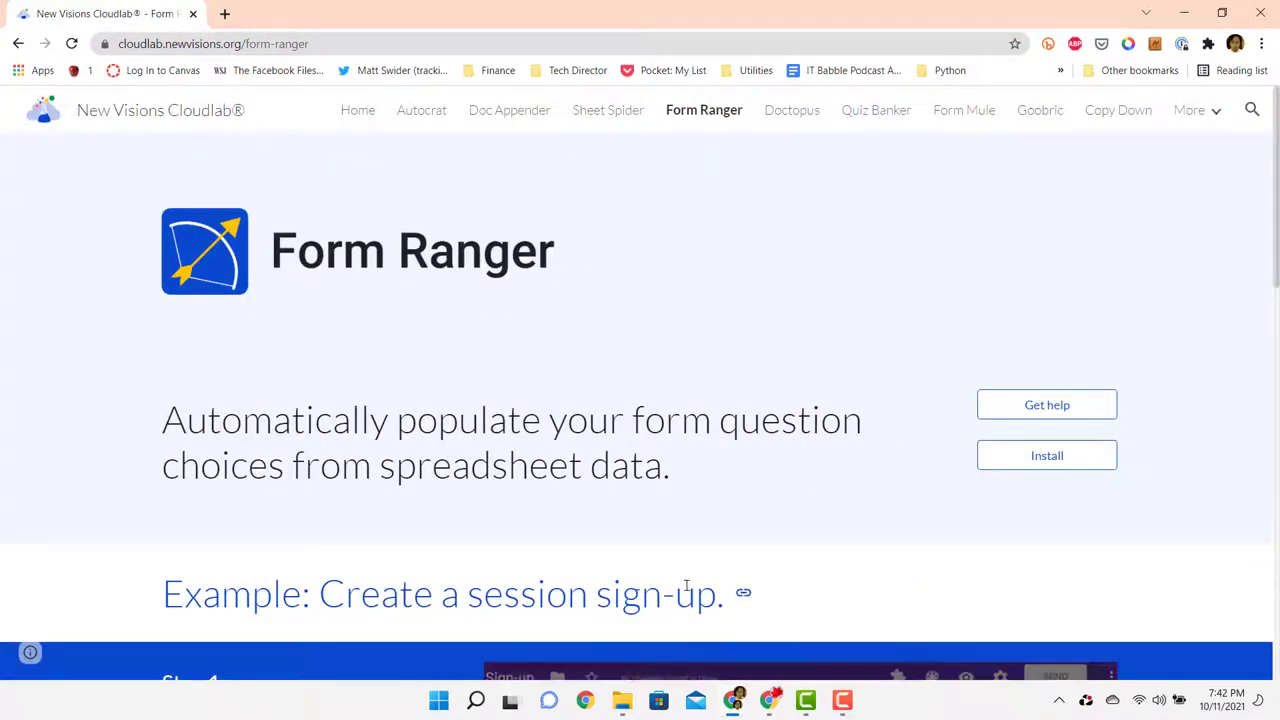
scroll(658, 523, down, 3)
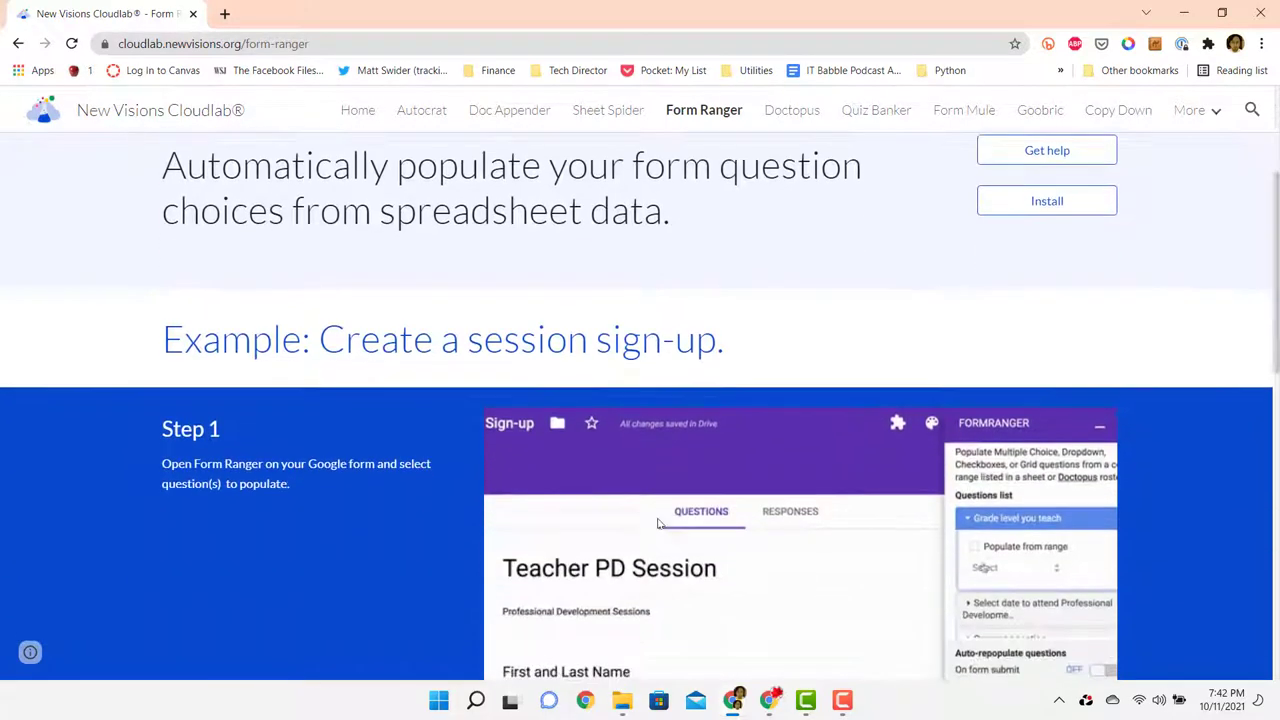
scroll(658, 523, down, 6)
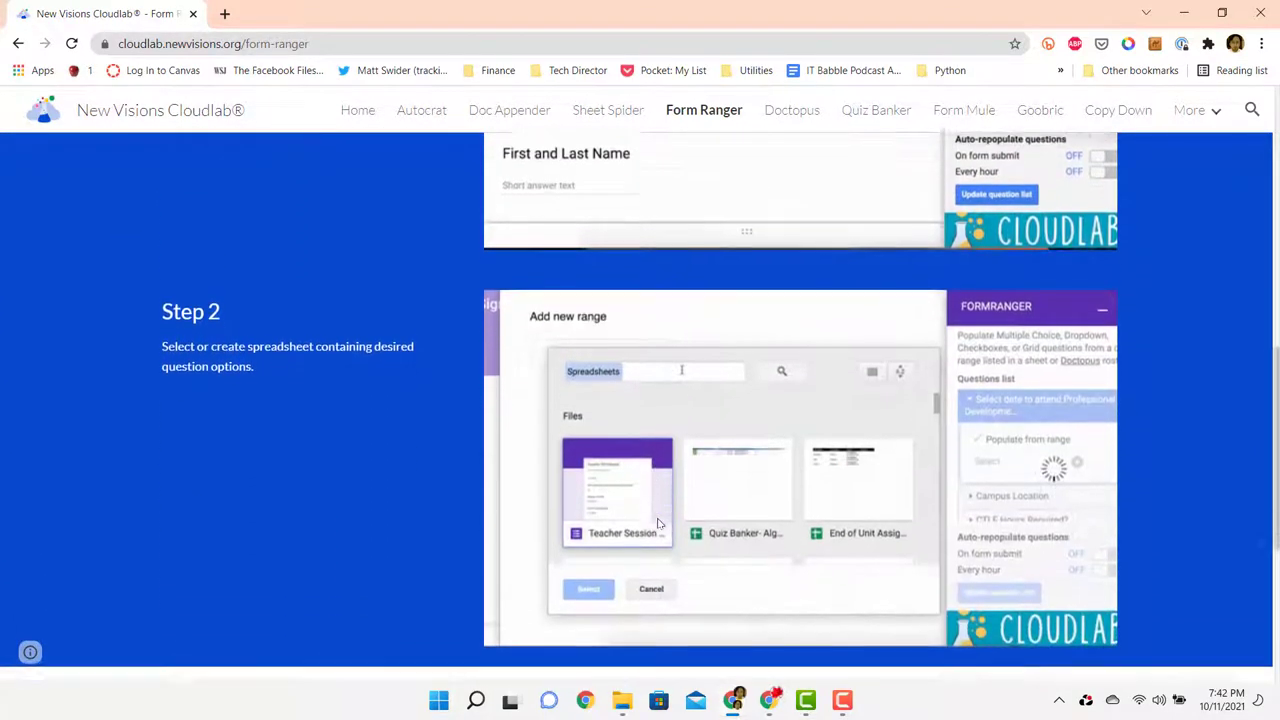
scroll(658, 523, down, 5)
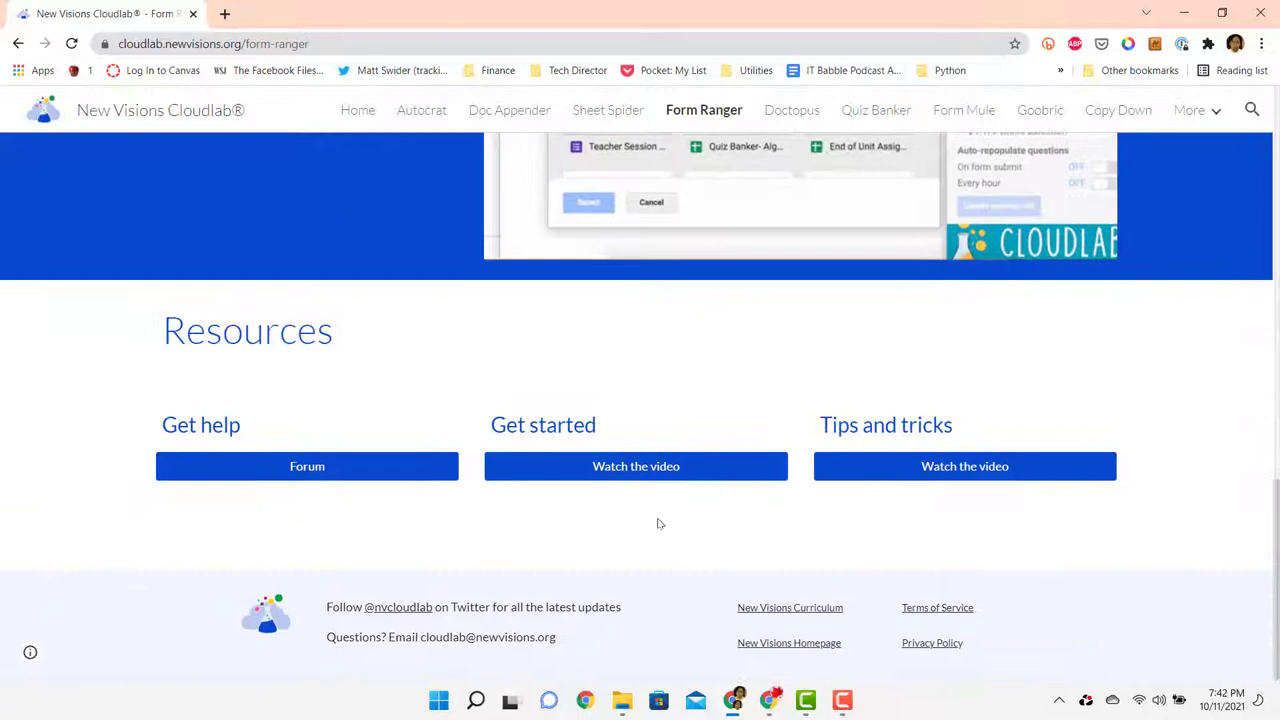
scroll(658, 523, up, 15)
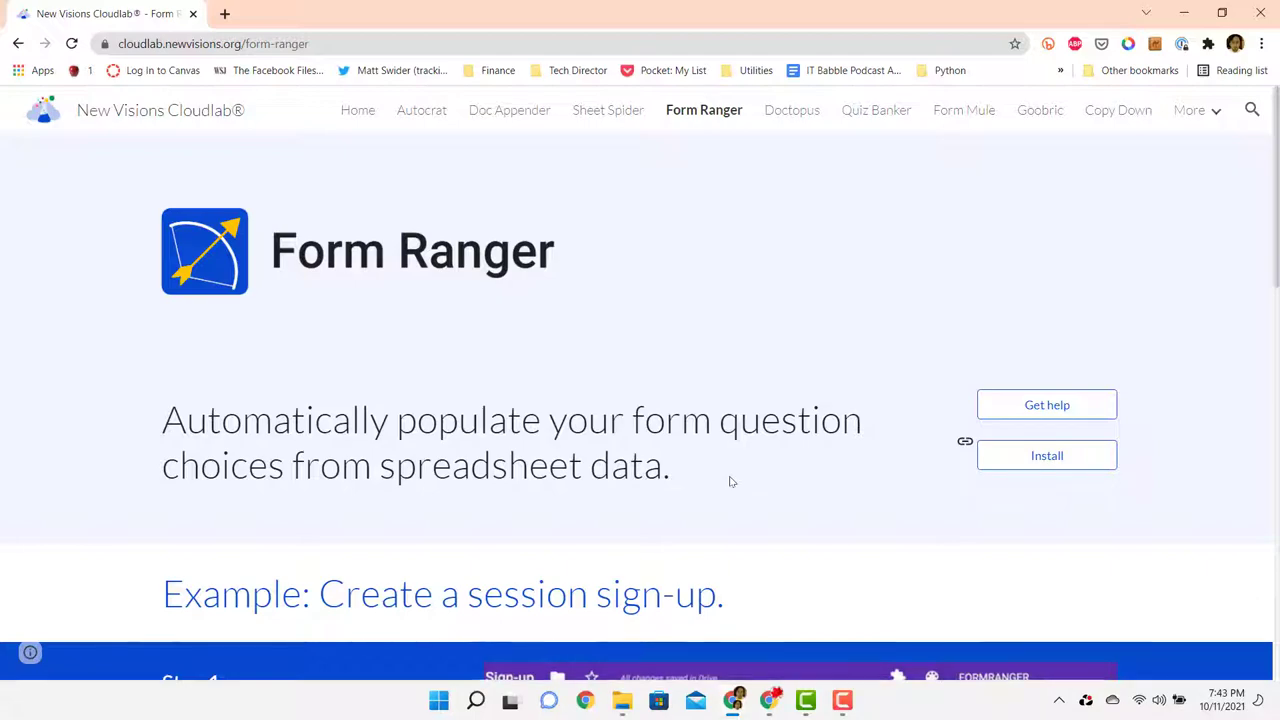
Step: Create a new blank Google Form by going to forms.new
key(ctrl+l)
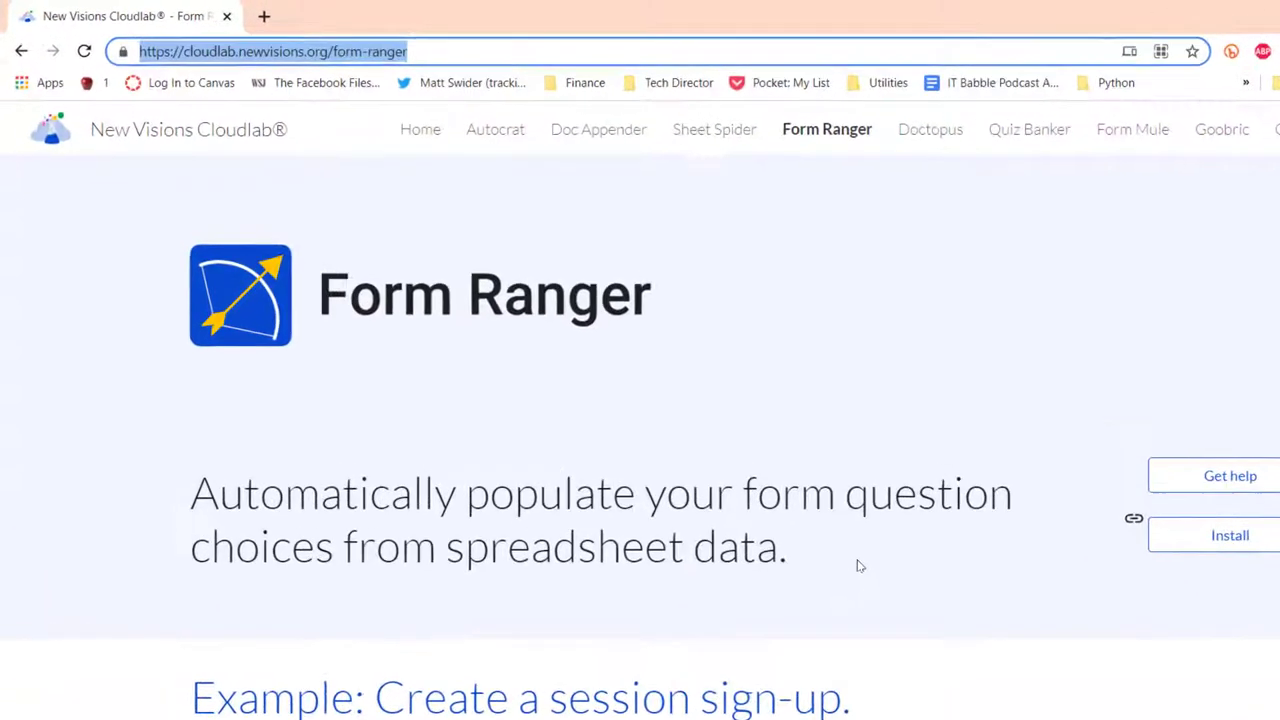
text(forms.new)
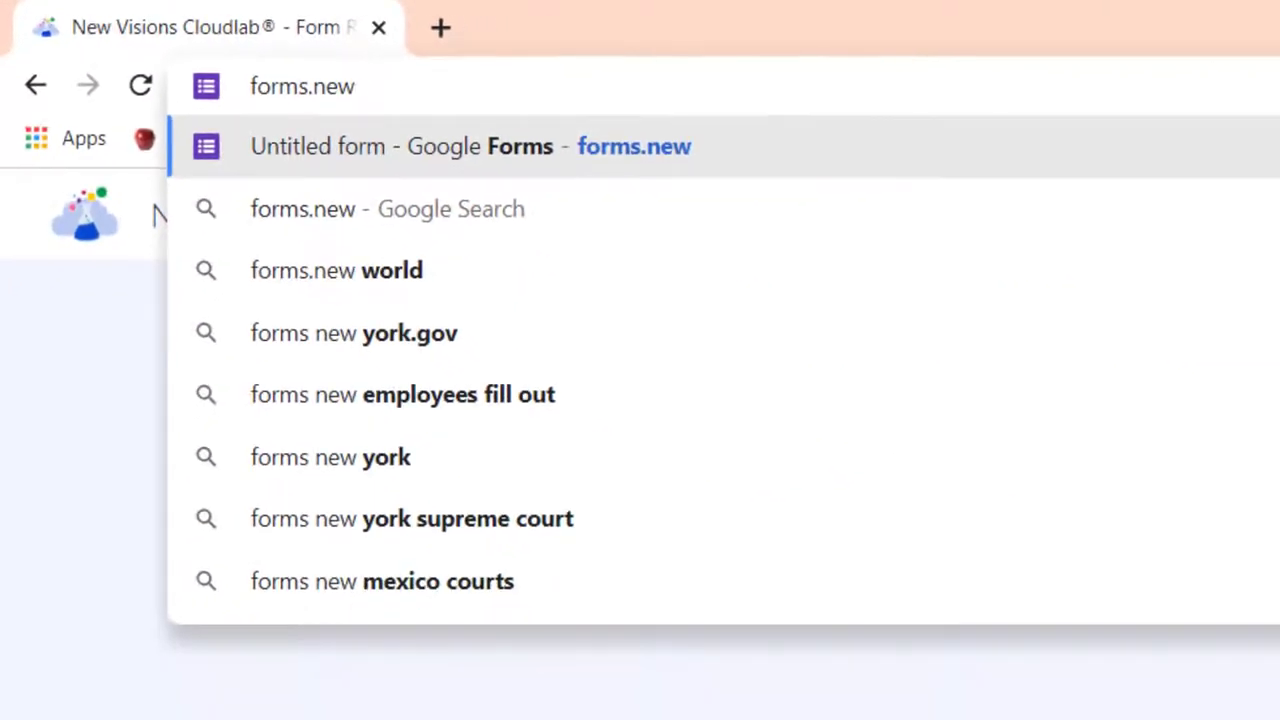
key(Return)
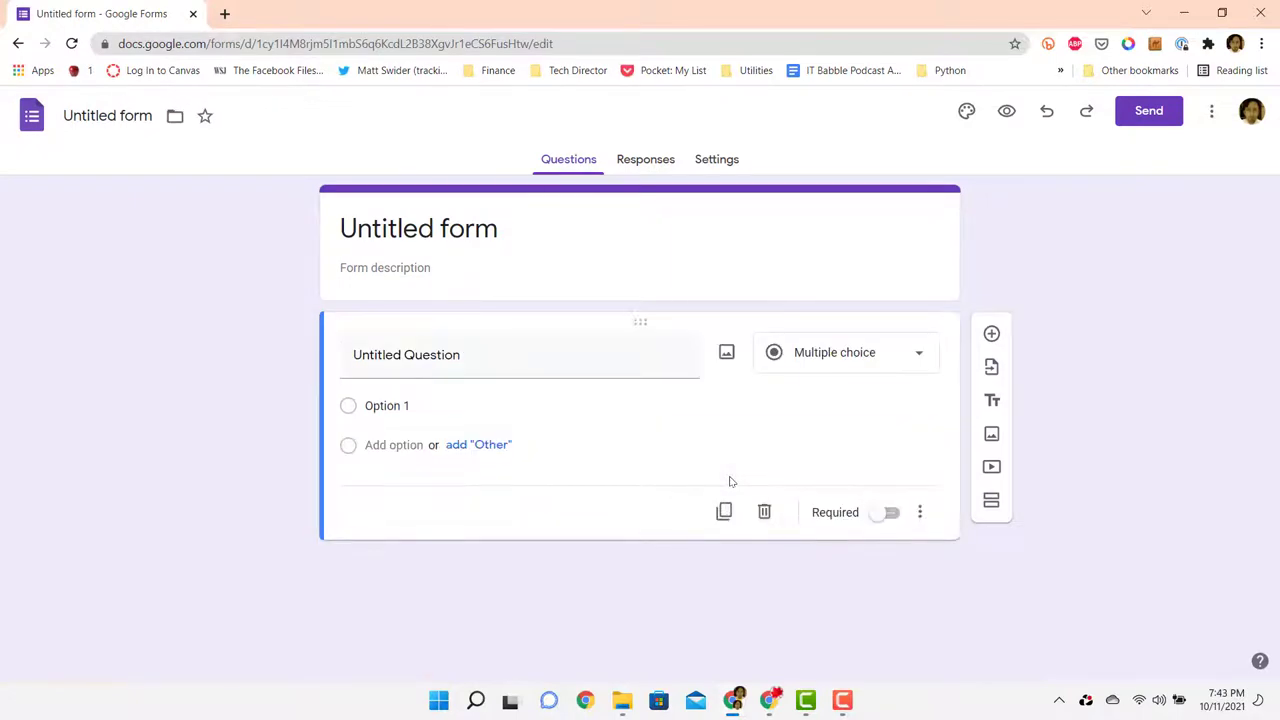
Step: Title the form "Workshop Sign up" and make the first question "What is your name?"
click(478, 222)
text(Workshop Sign up)
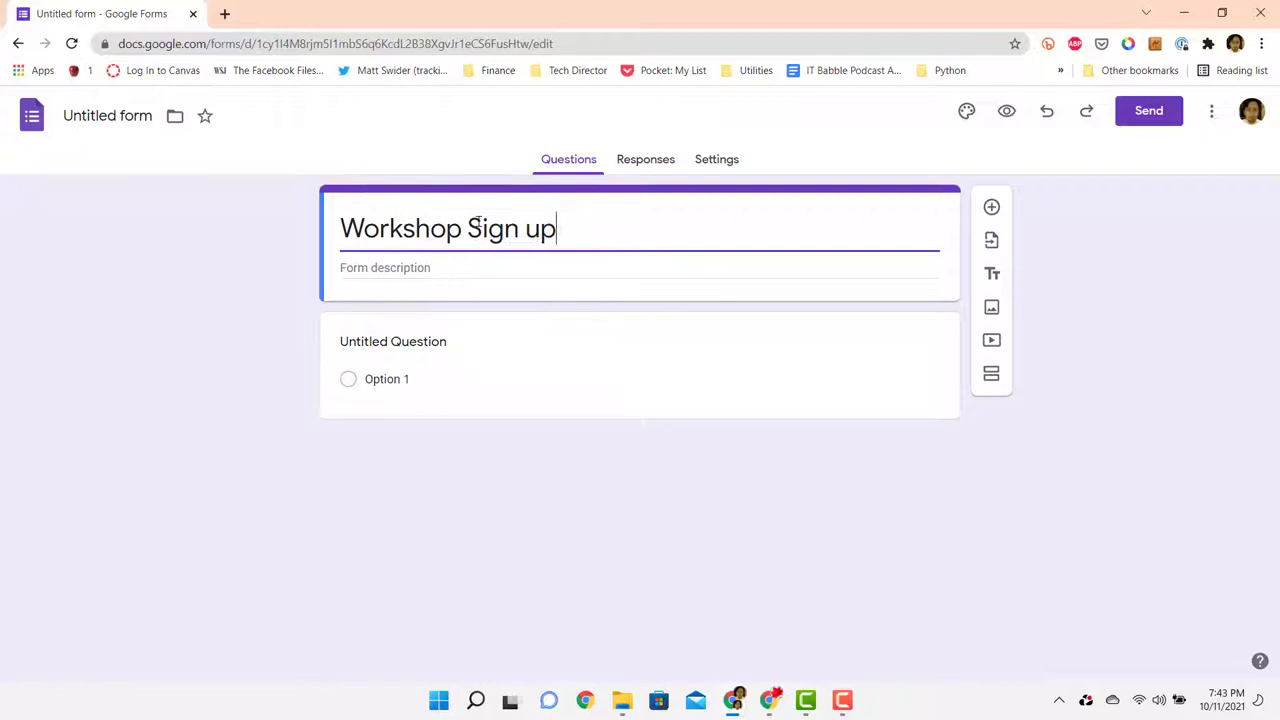
click(414, 345)
text(What is your name?)
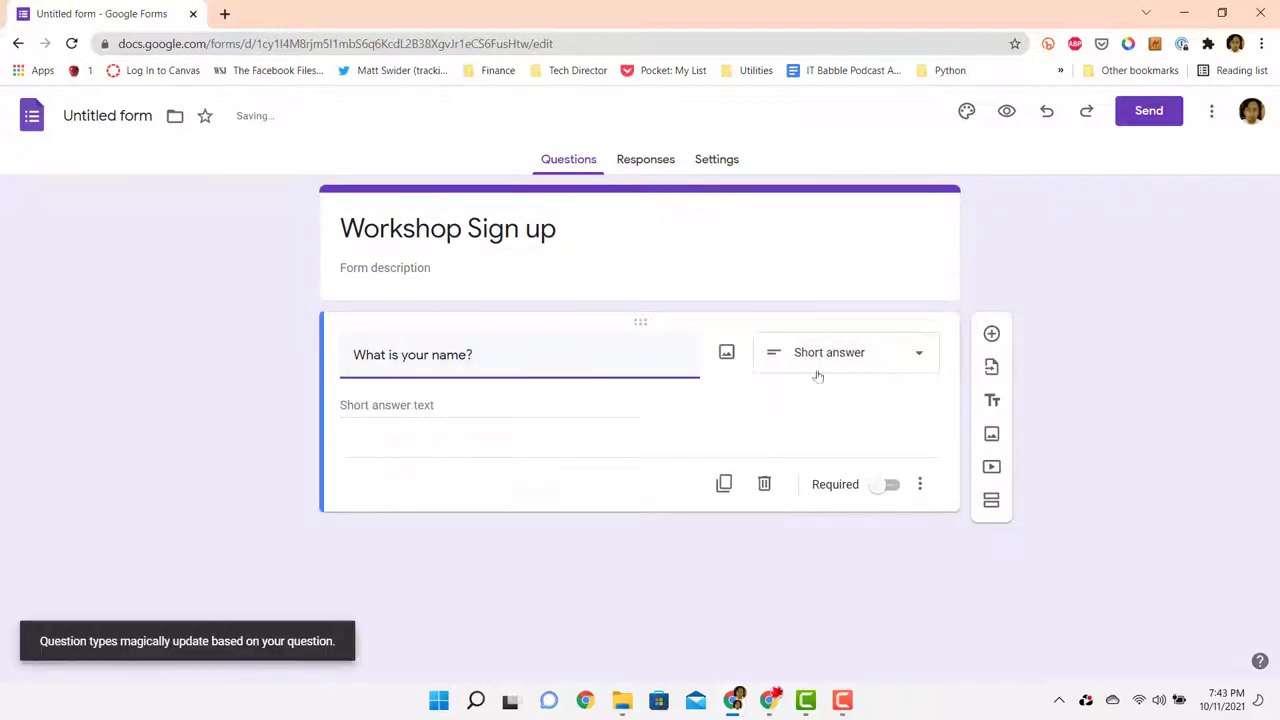
Step: Add a multiple choice question reading "What workshop would you like to attend?" below the name question
click(991, 333)
text(What workshop would you like to attend)
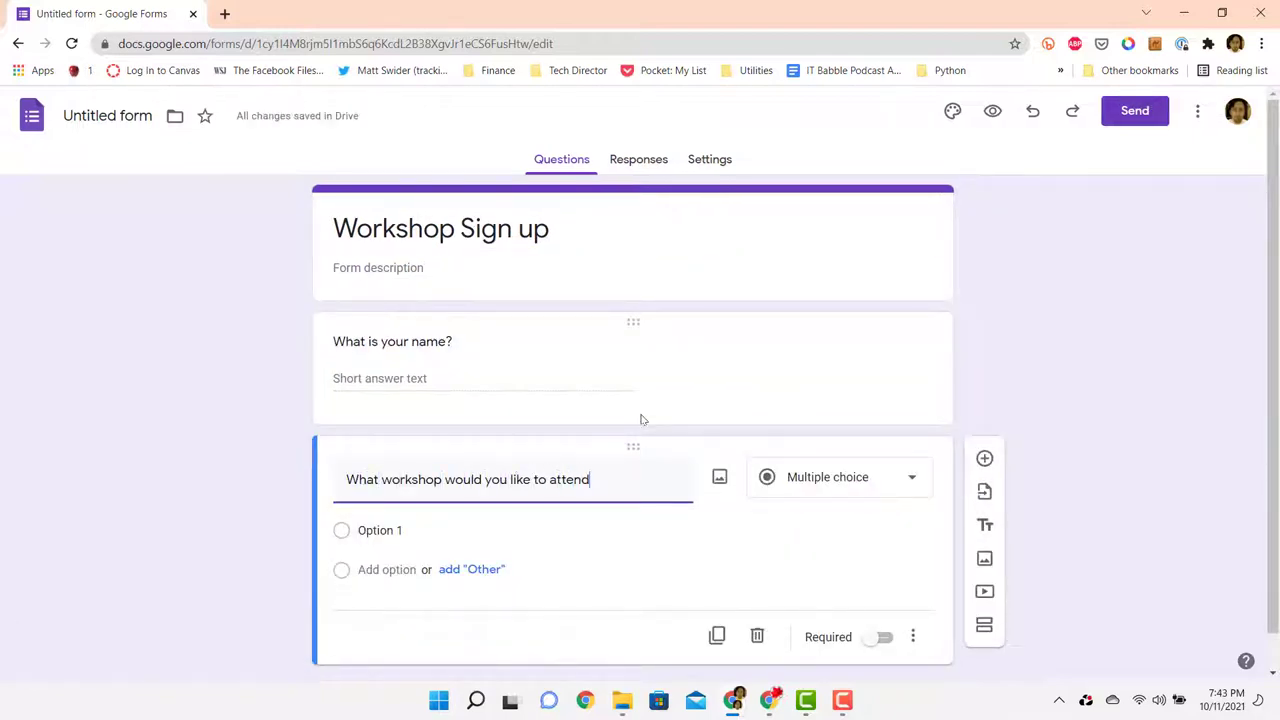
text(?)
click(795, 475)
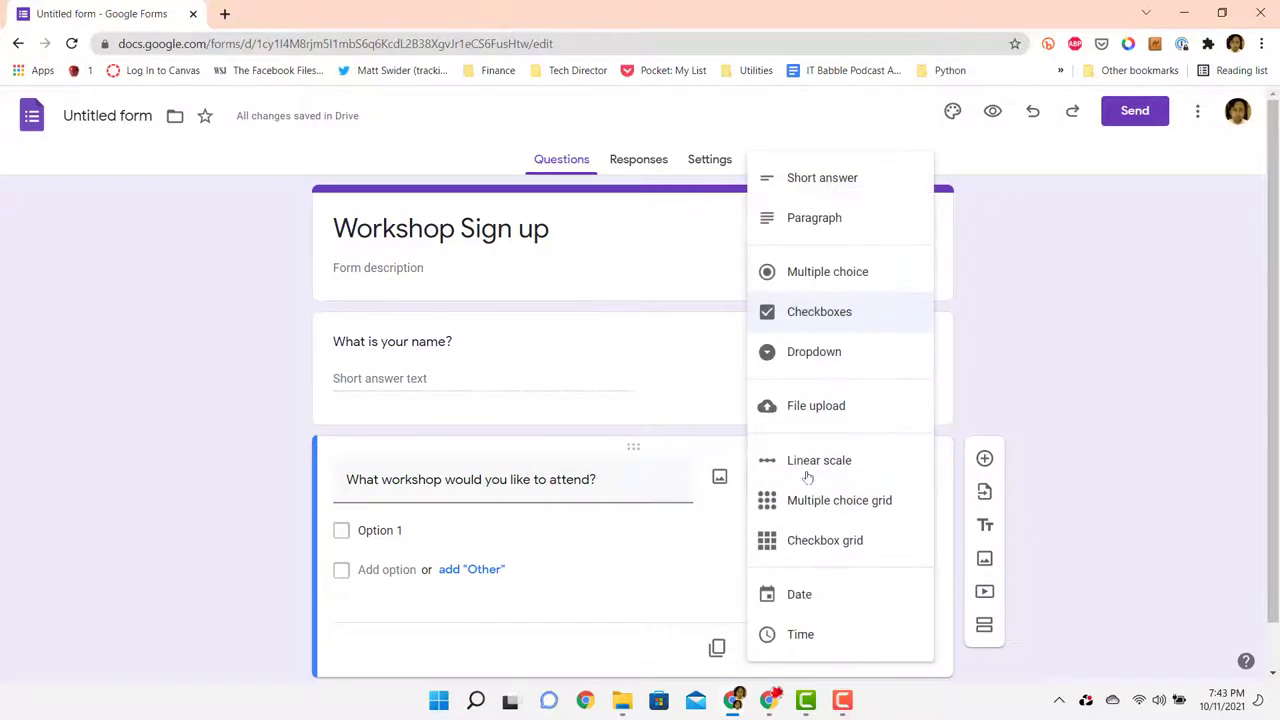
click(792, 270)
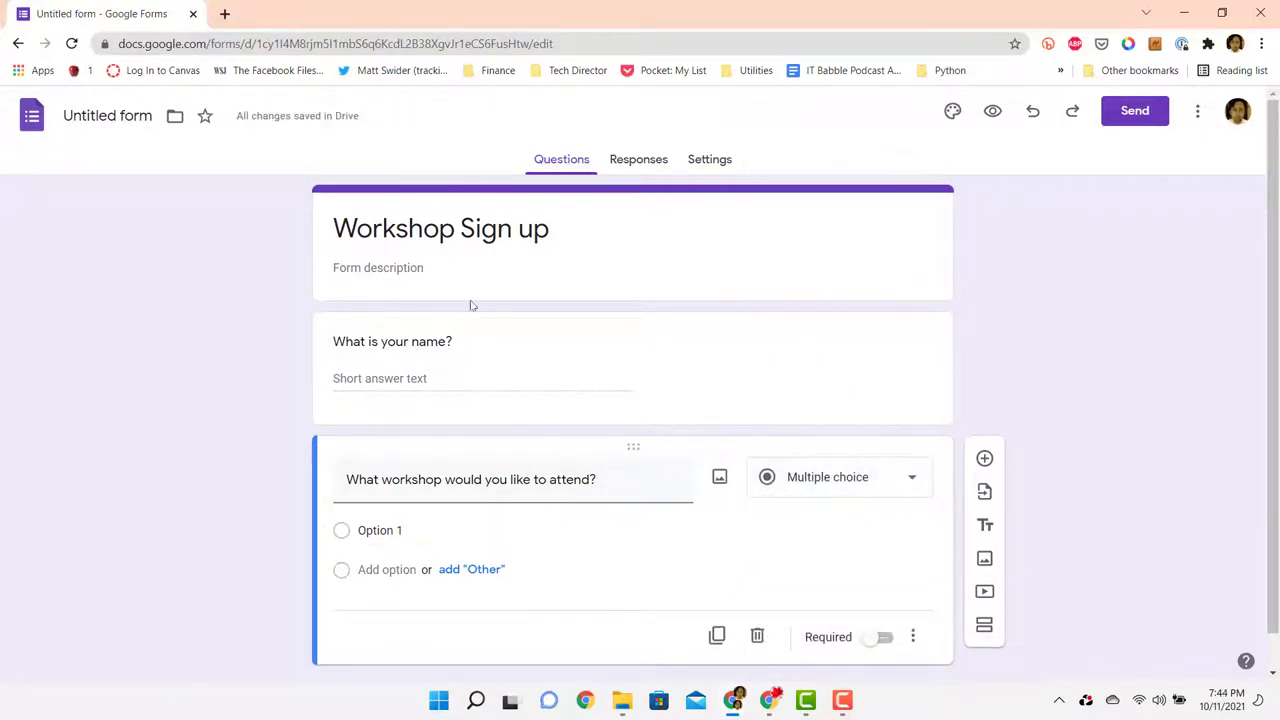
Step: Name the form file "Workshop Sign up" and change the theme color to blue
click(107, 115)
key(Return)
click(952, 110)
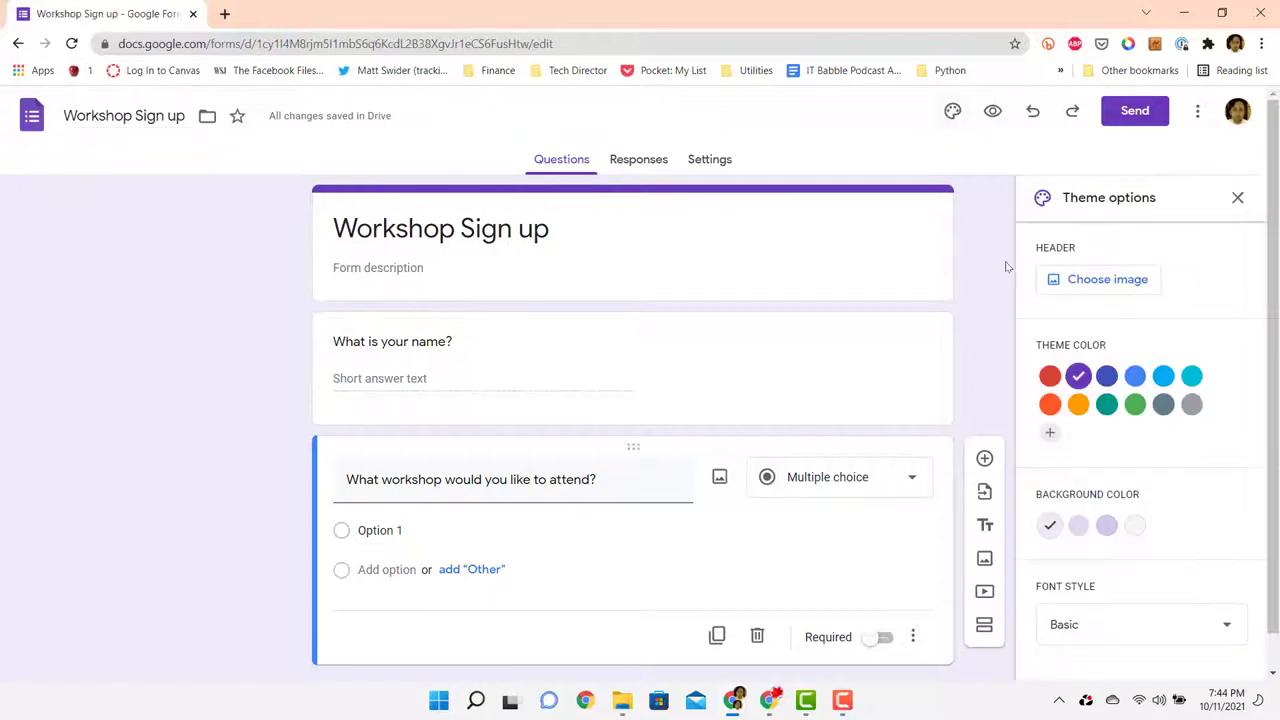
click(1160, 377)
click(1237, 197)
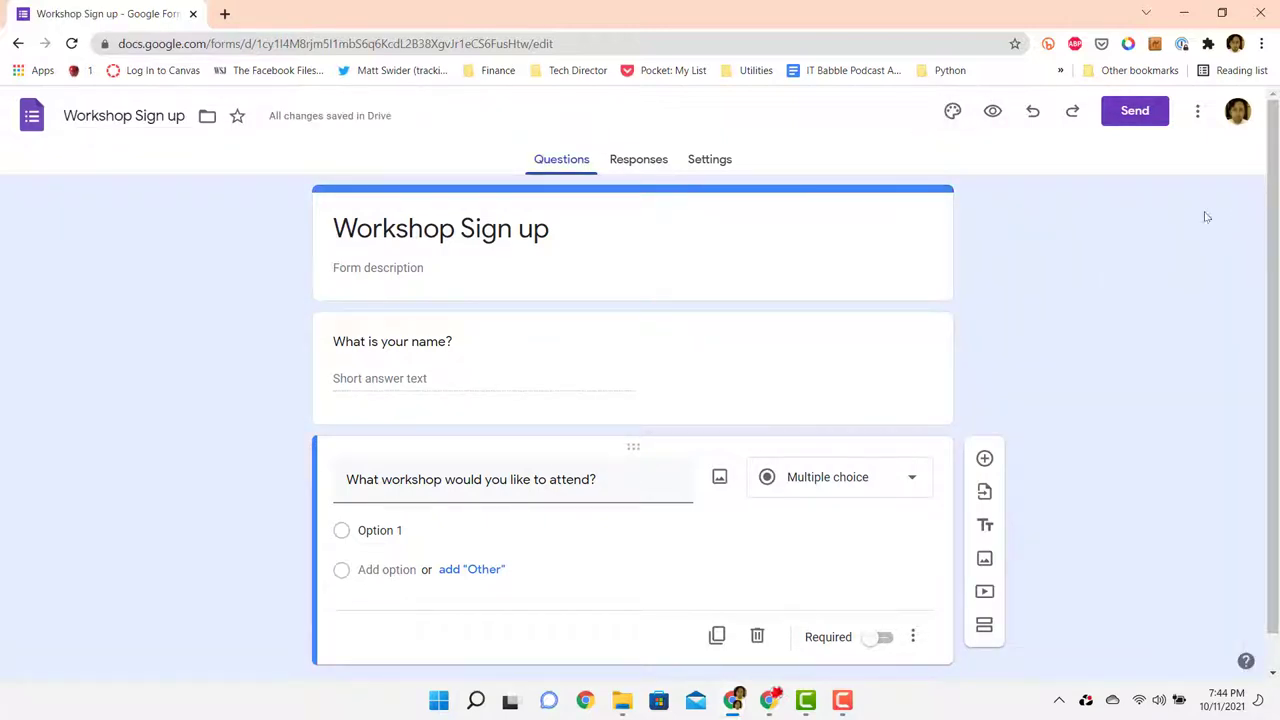
Step: Send the form's responses to a new spreadsheet named "Workshop Sign up (Responses)"
click(639, 159)
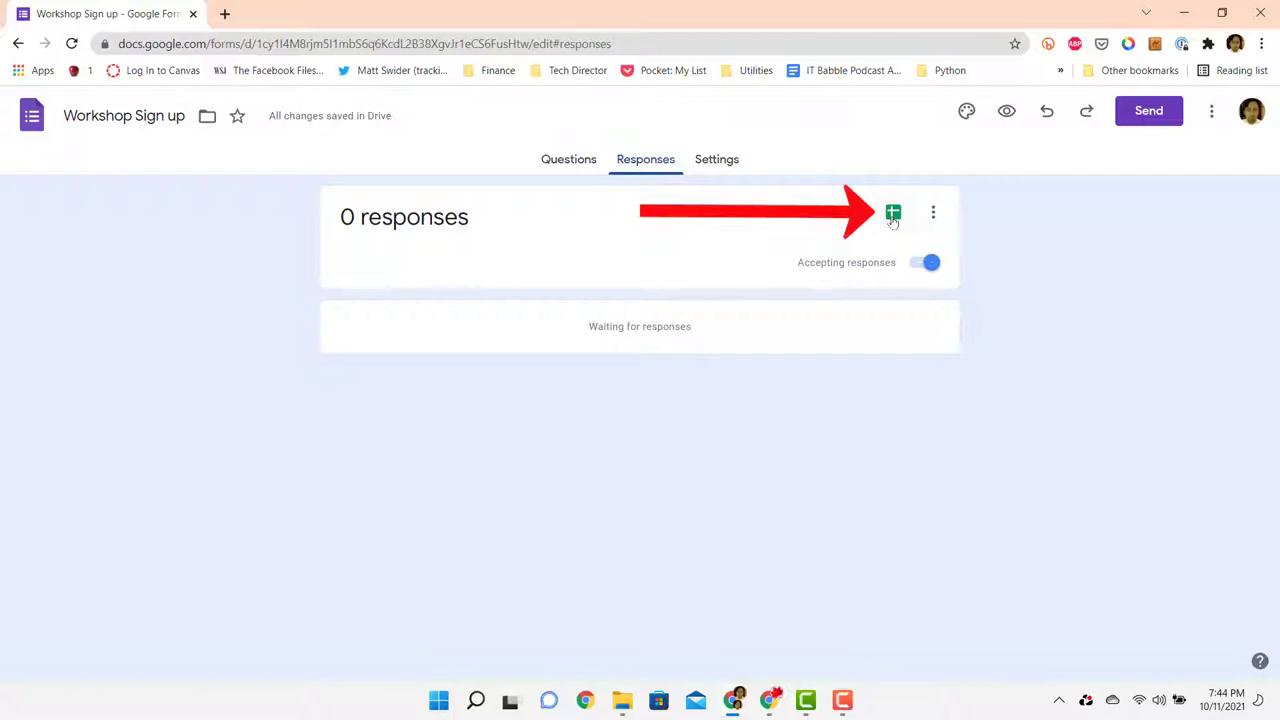
click(893, 215)
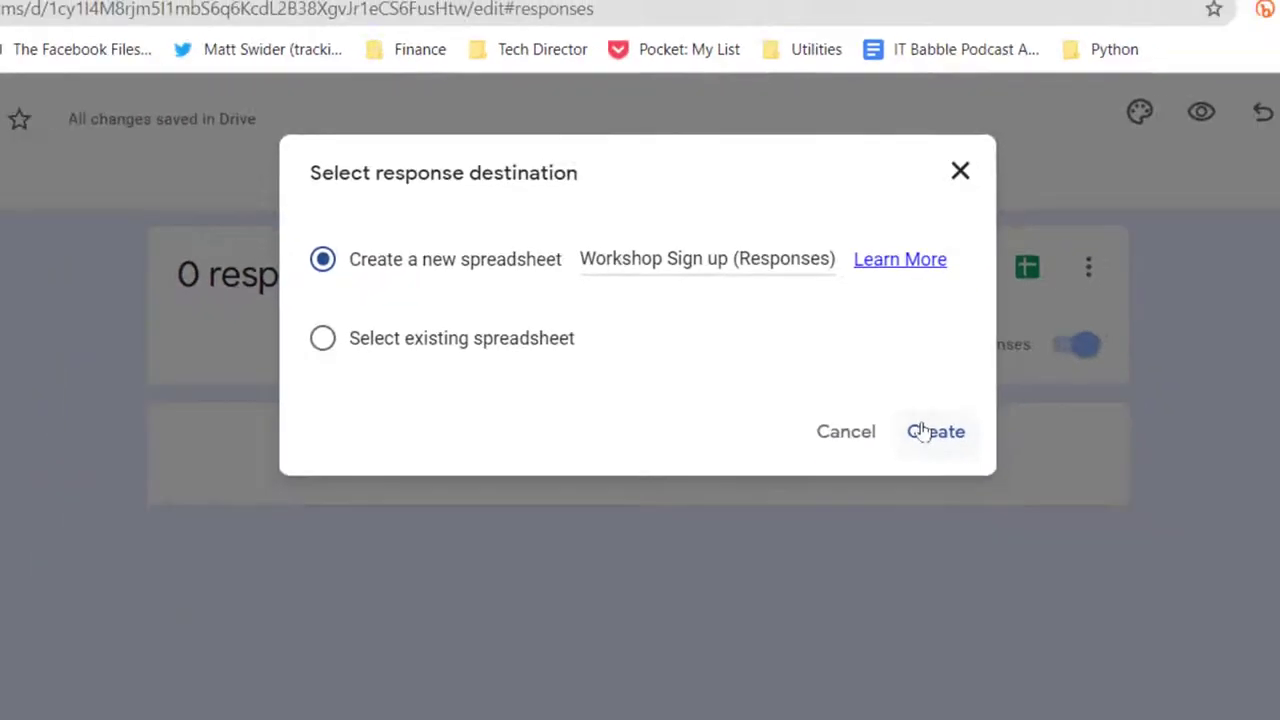
click(1018, 543)
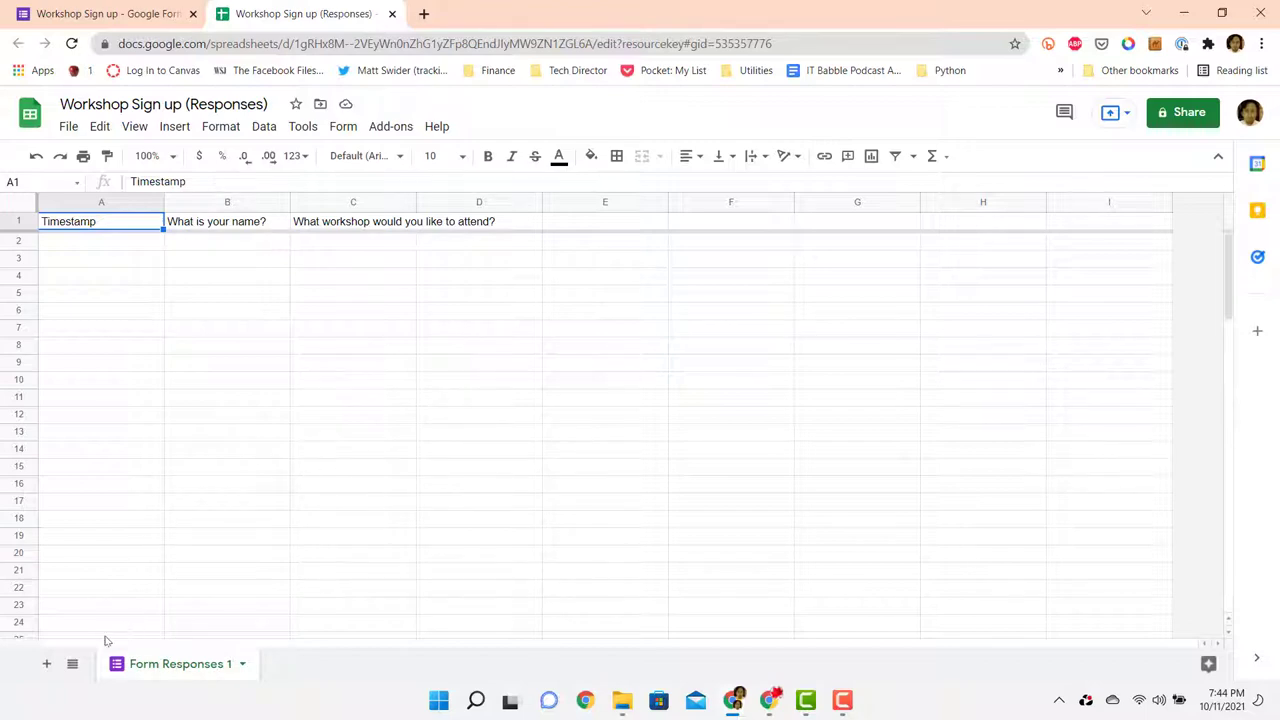
Step: Add a second sheet to the responses spreadsheet and rename it Choices
click(46, 663)
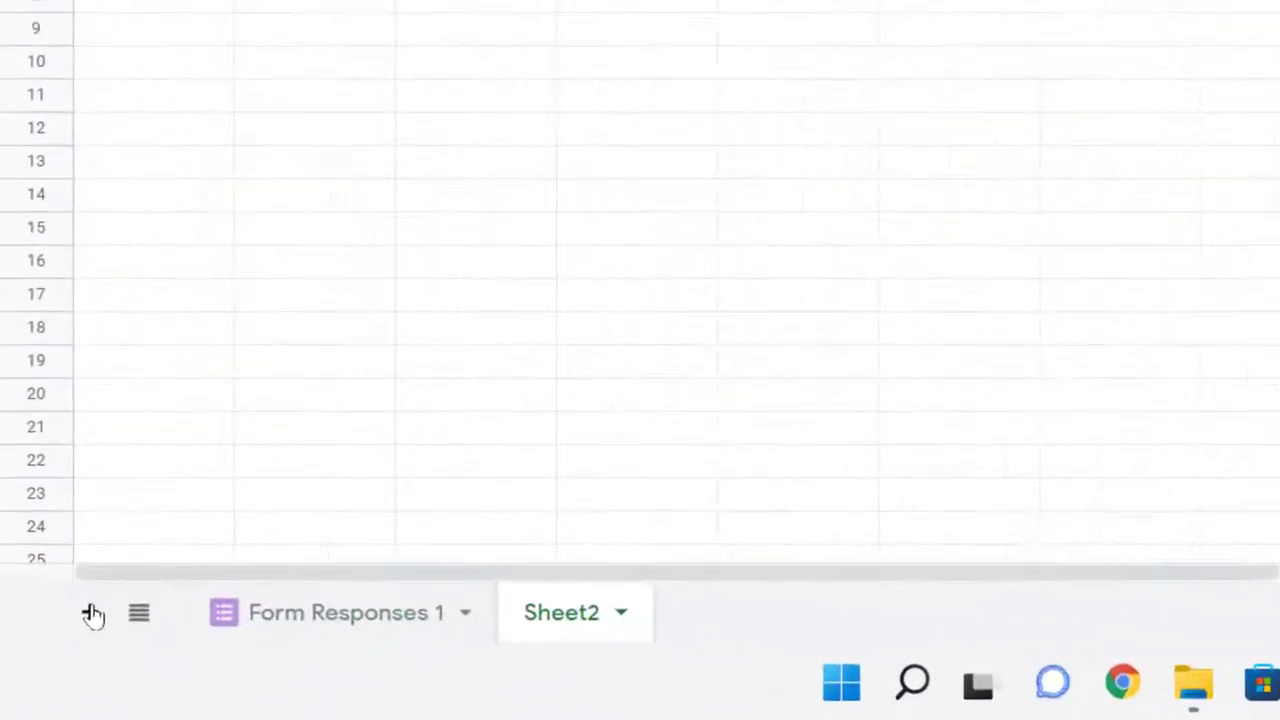
double_click(544, 620)
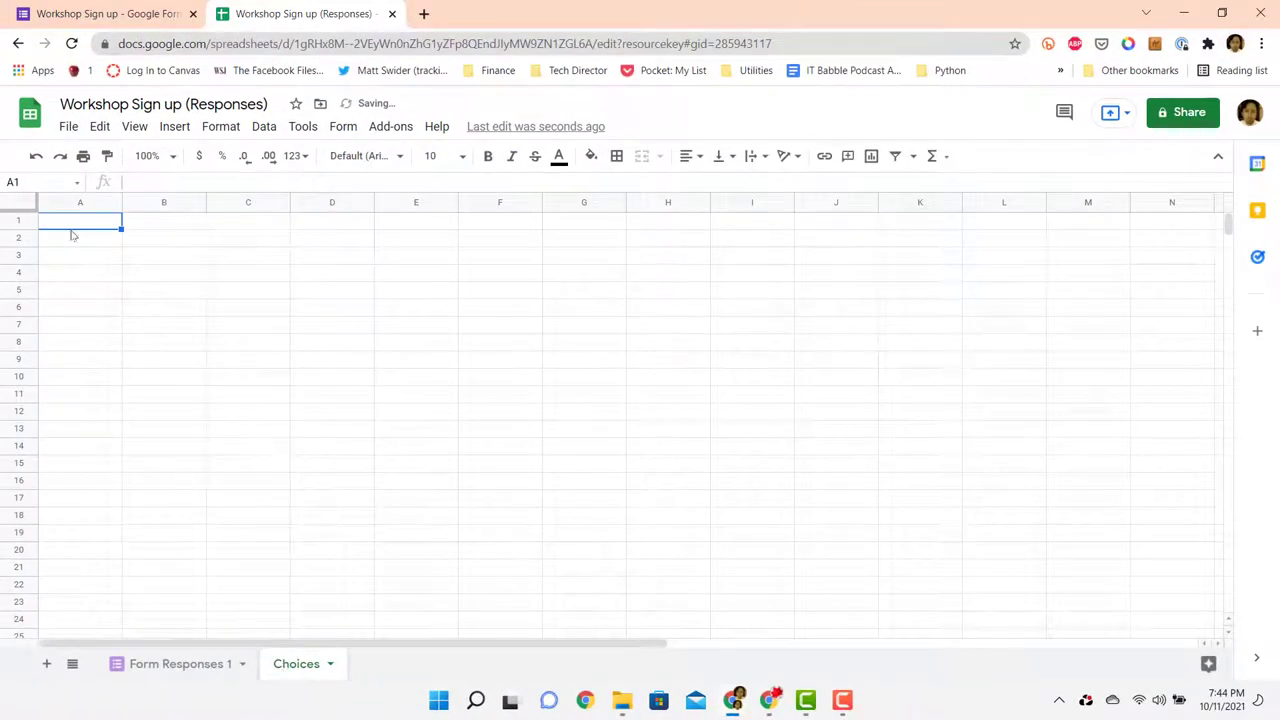
Step: Enter the column headers Workshop, Count, Limit and Filter in cells A1 to D1 of the Choices sheet
click(79, 227)
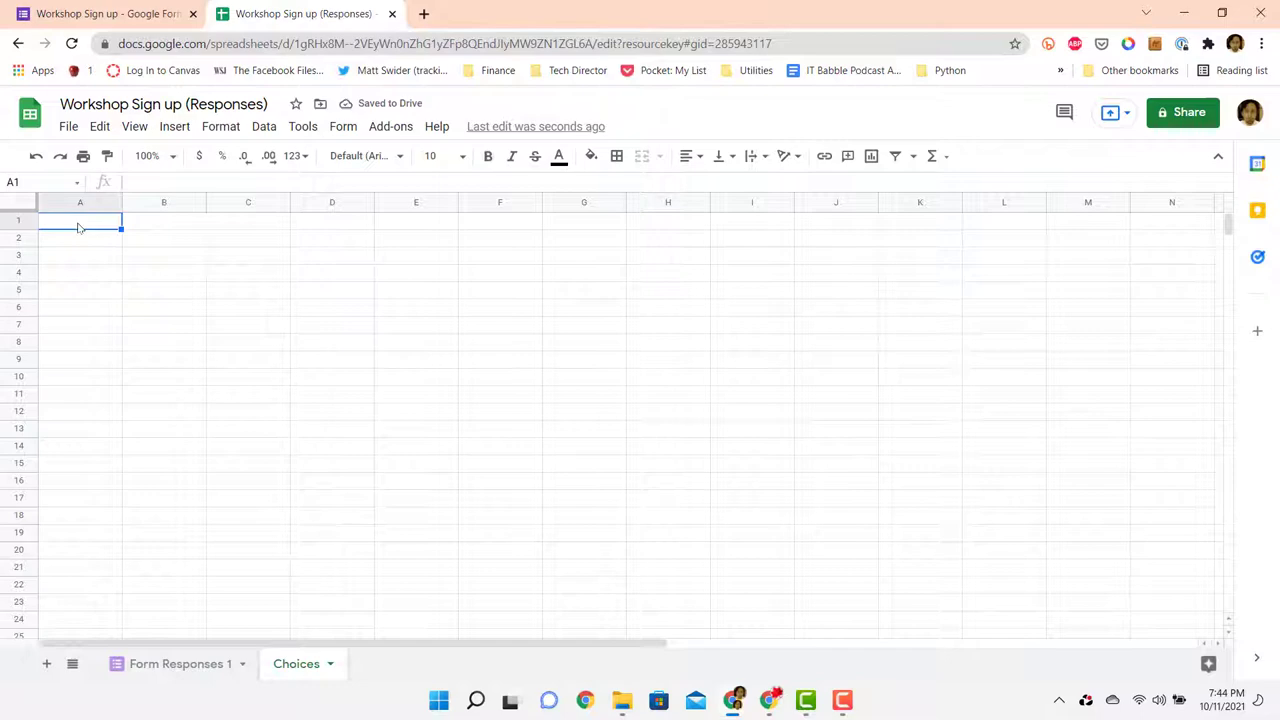
text(Work)
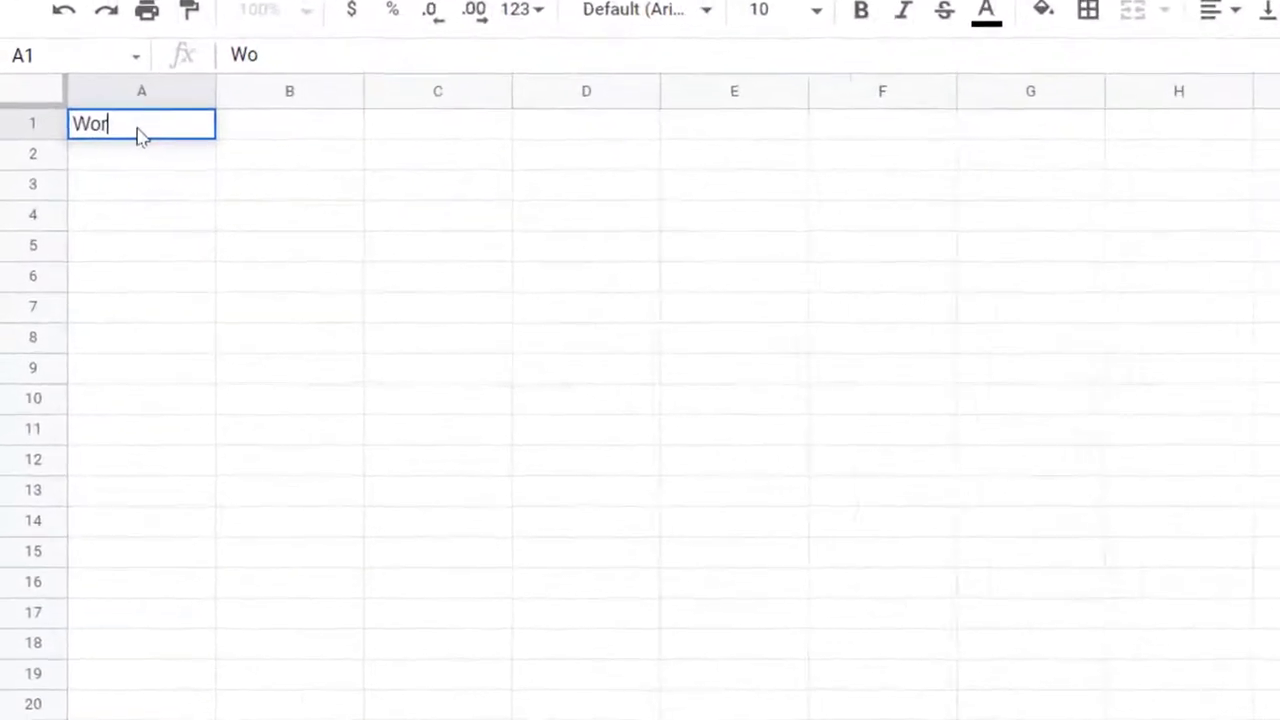
text(shop)
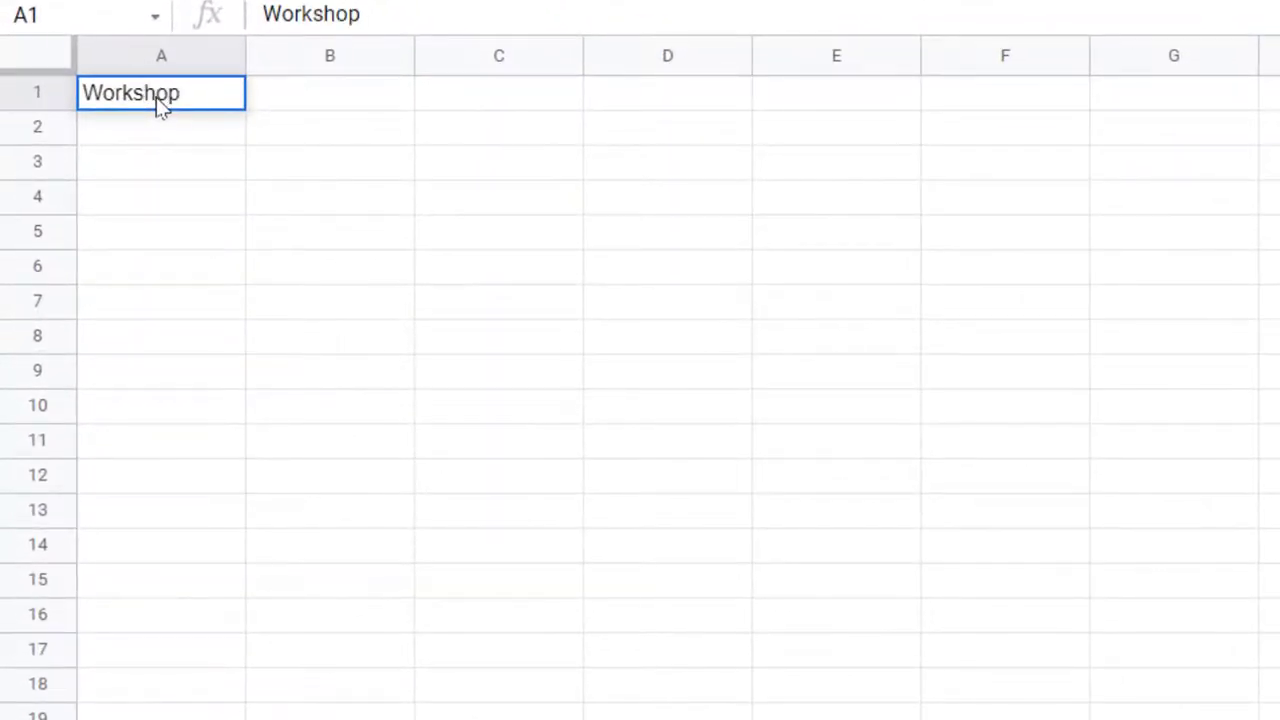
key(Tab)
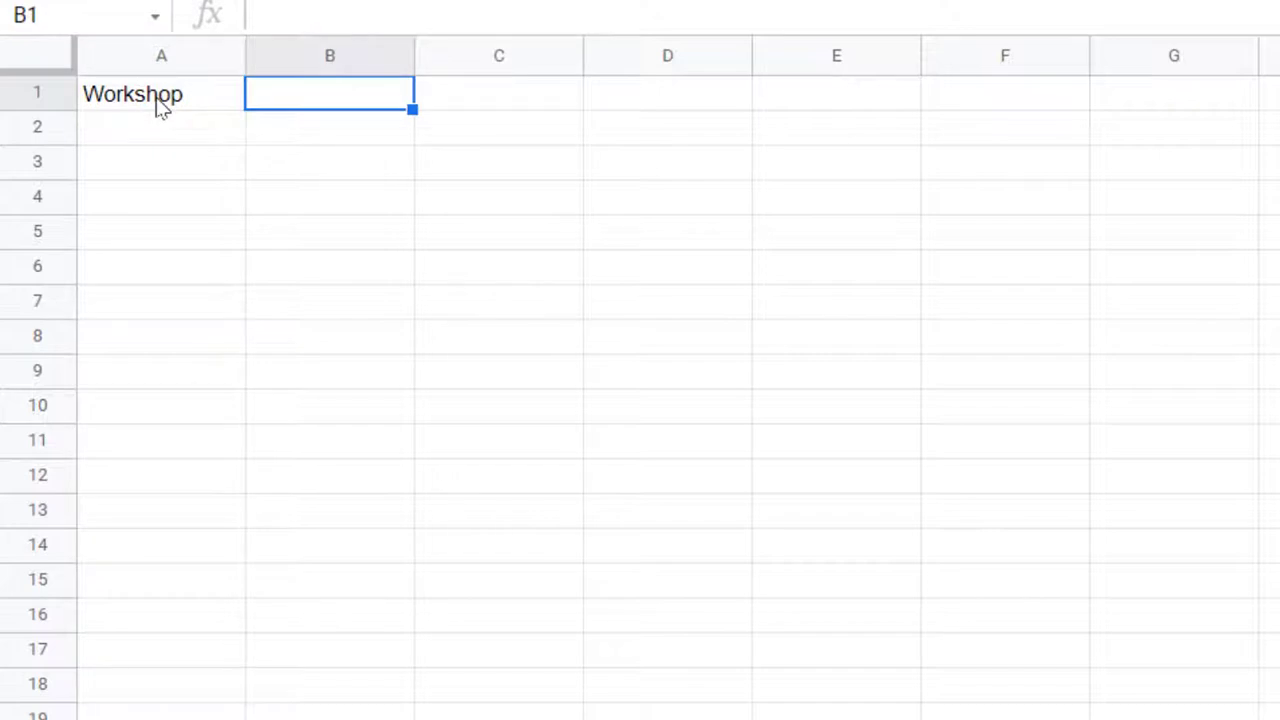
text(Count)
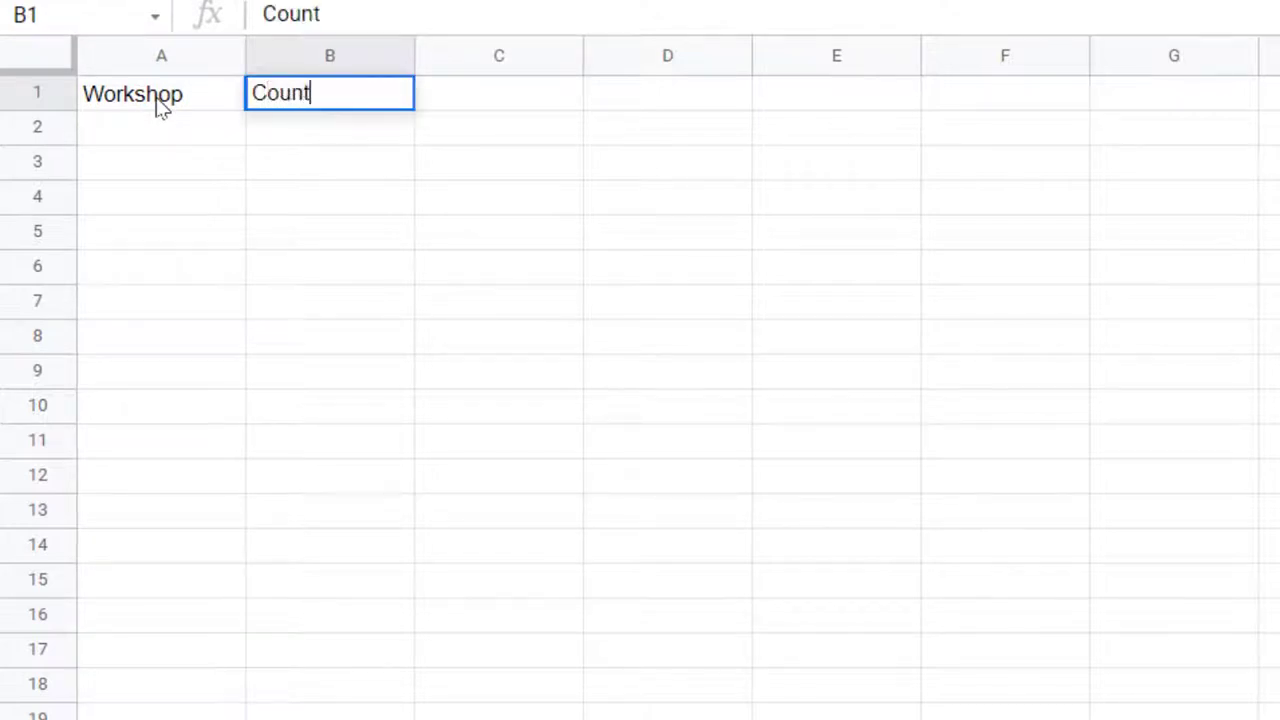
key(Tab)
text(Limit)
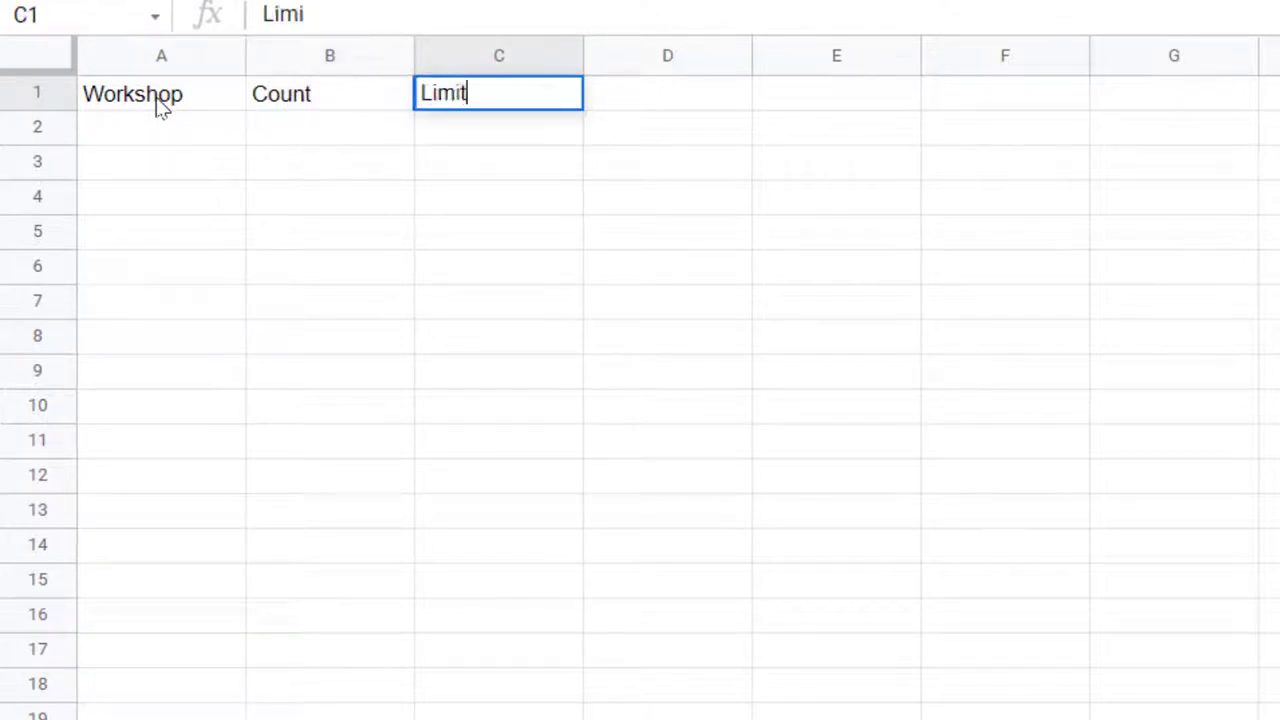
key(Tab)
text(Filter)
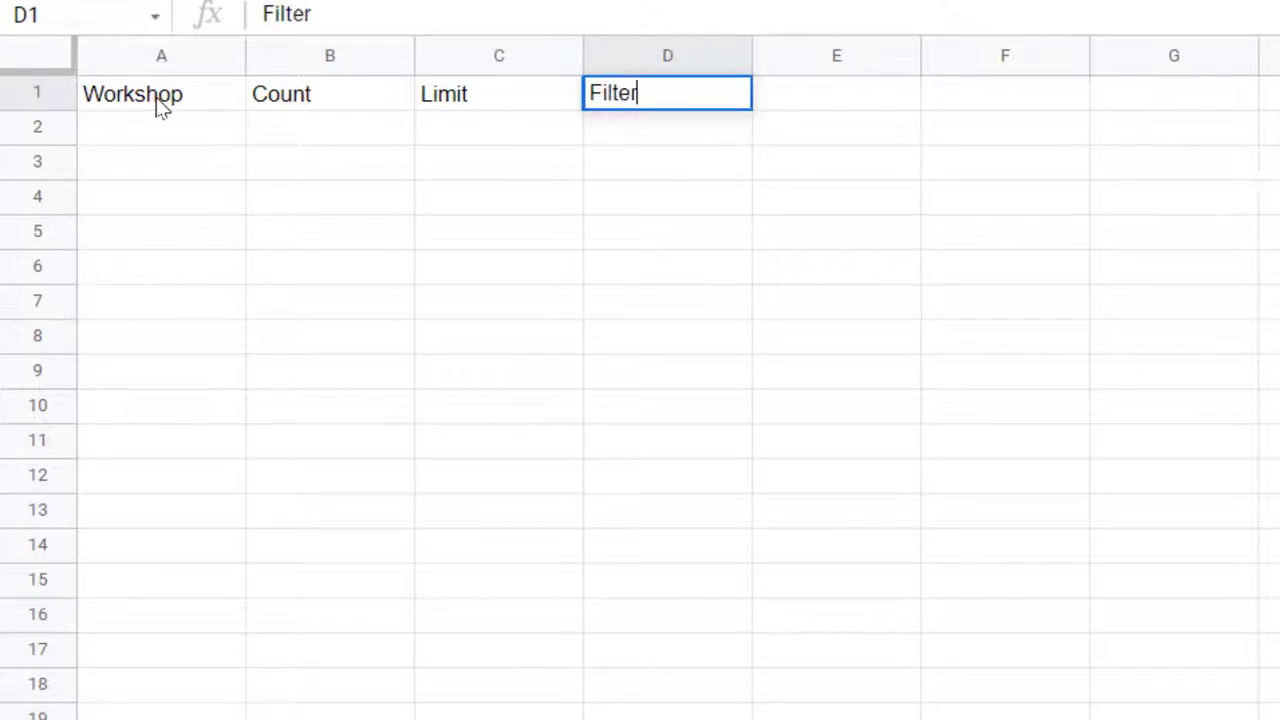
key(Return)
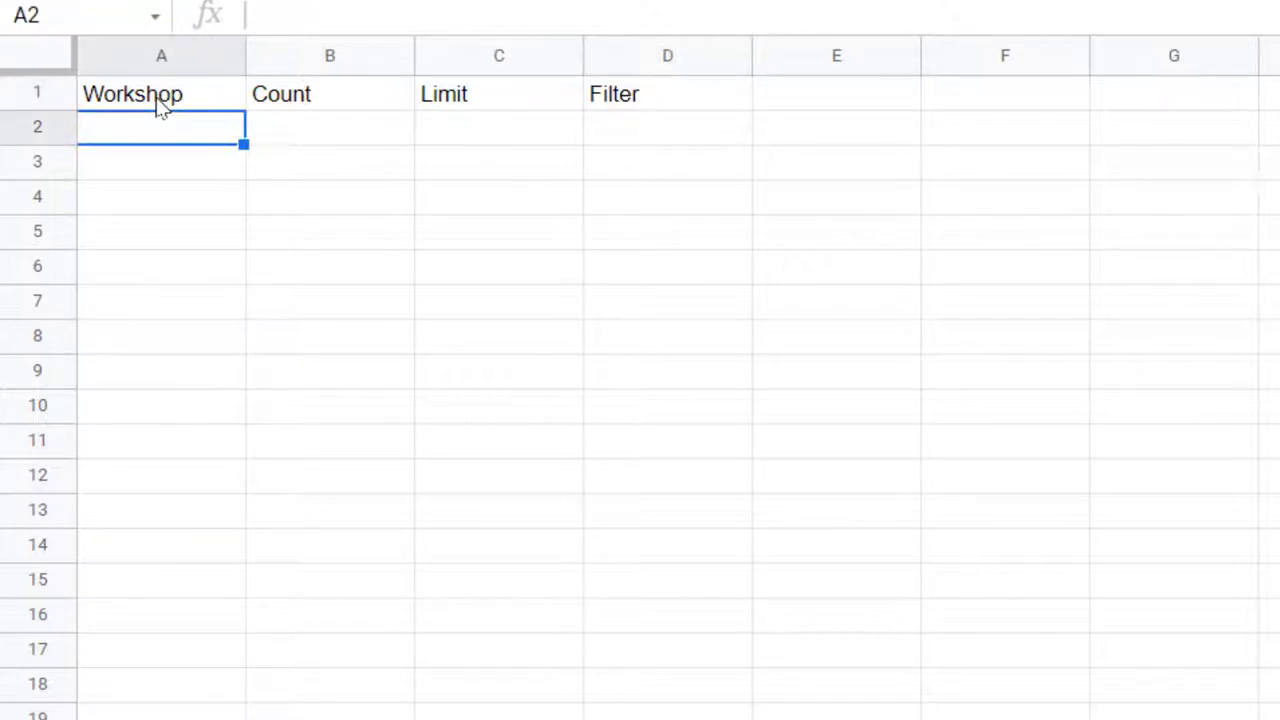
Step: List the workshops Mac OS, Windows, Linux, Android, iOS and Chrome OS in cells A2 to A7
text(Mac OS)
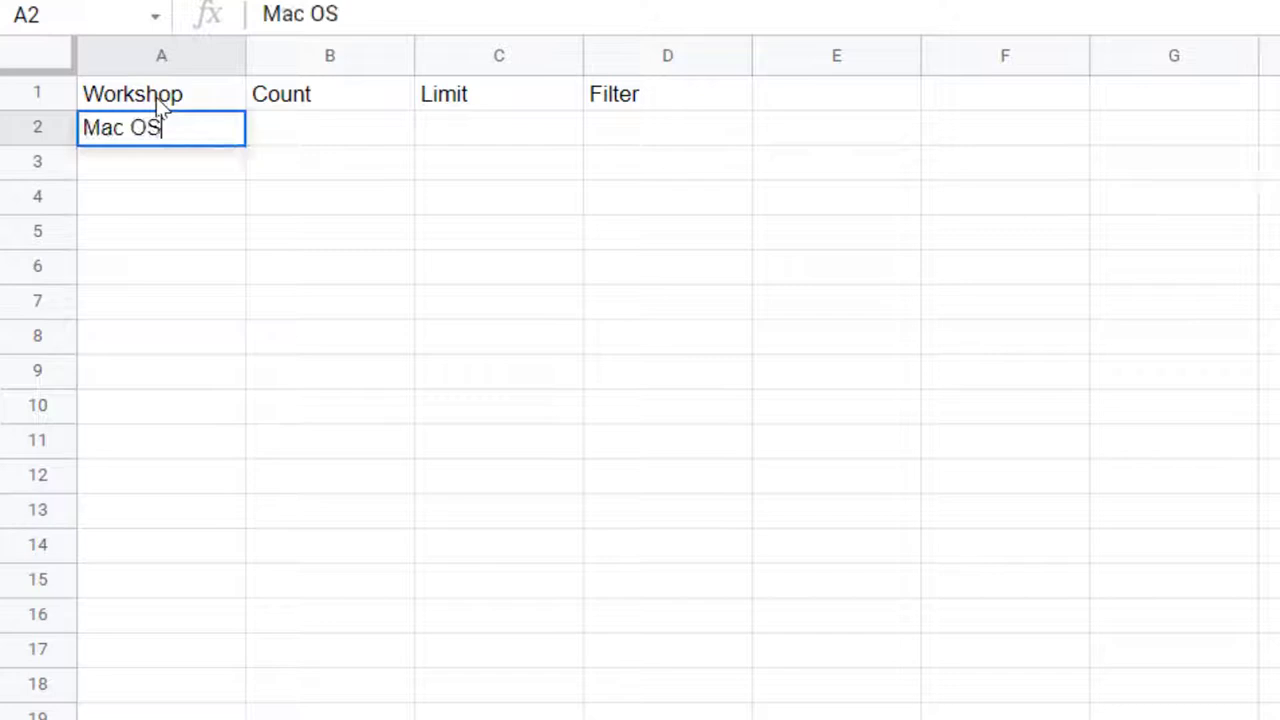
key(Return)
text(Windows)
key(Return)
text(Linux)
key(Return)
text(Android)
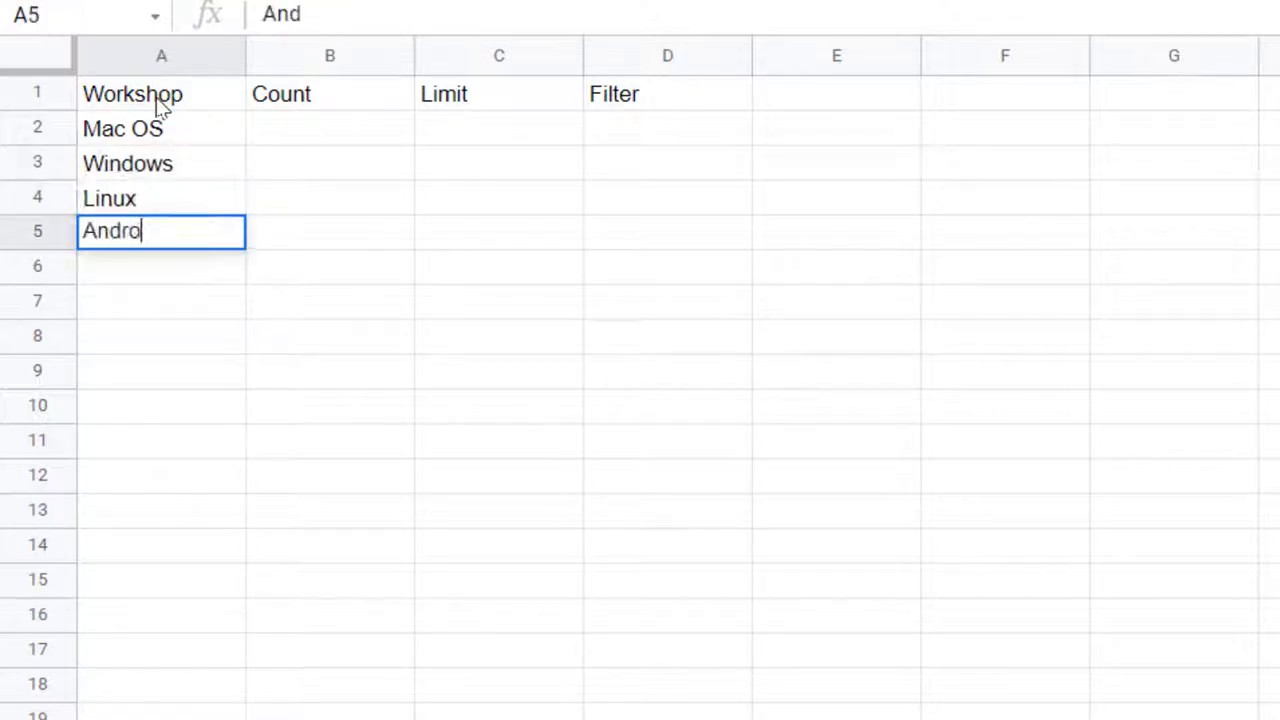
key(Return)
text(iOS)
key(Return)
text(Chrome OS)
Step: Enter the workshop limits 5, 3, 4, 3, 2 and 1 in cells C2 to C7 of the Choices sheet
key(Up)
key(Up)
key(Up)
key(Up)
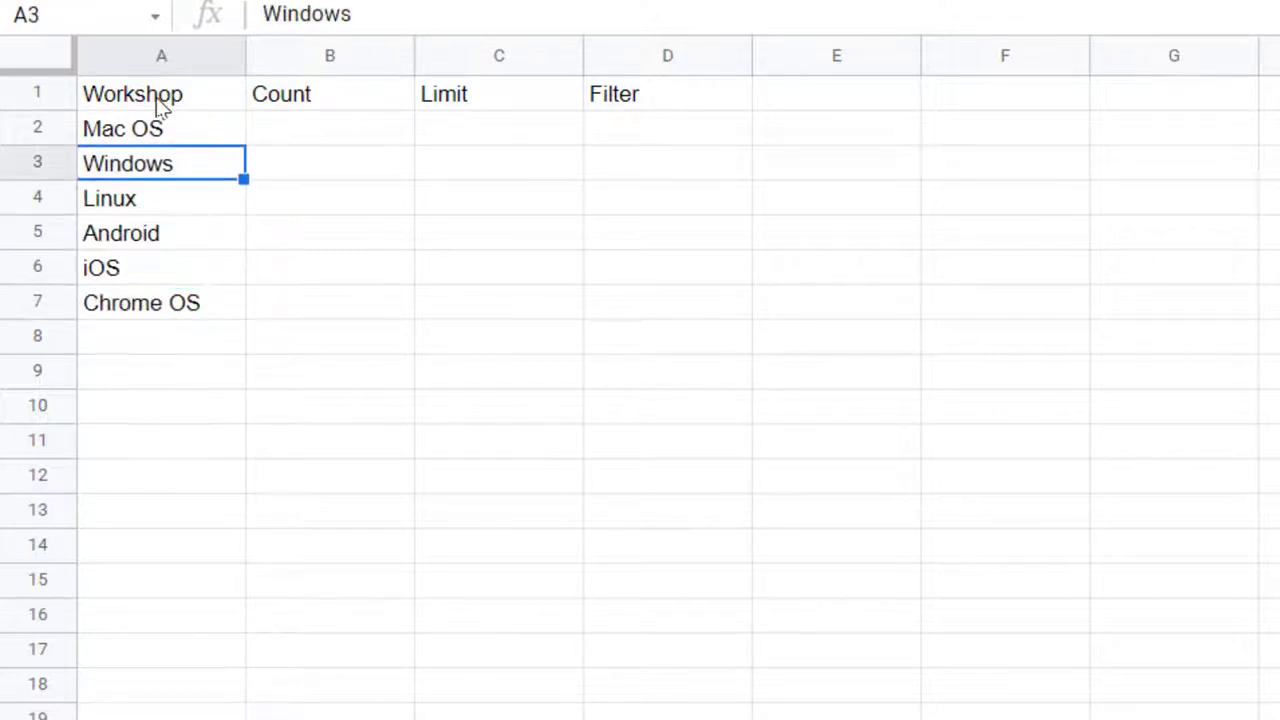
key(Up)
key(Right)
key(Right)
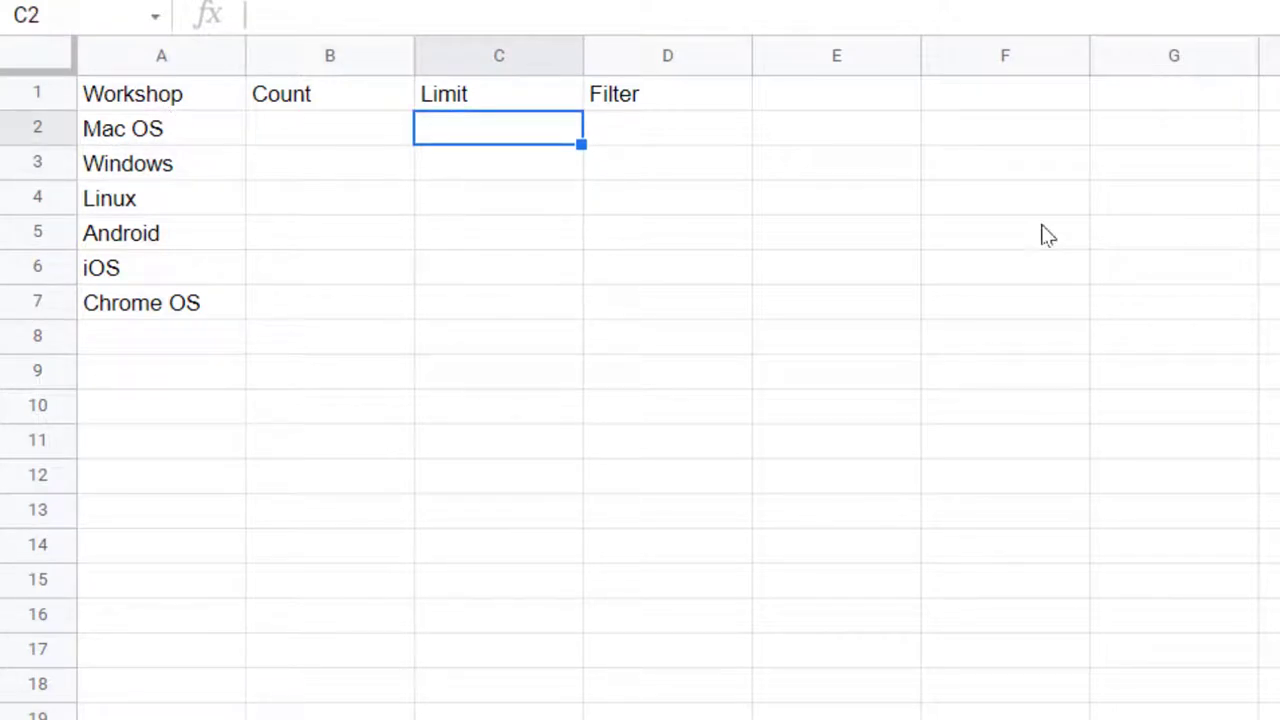
text(5)
key(Return)
text(3)
key(Return)
text(4)
key(Return)
text(3)
key(Return)
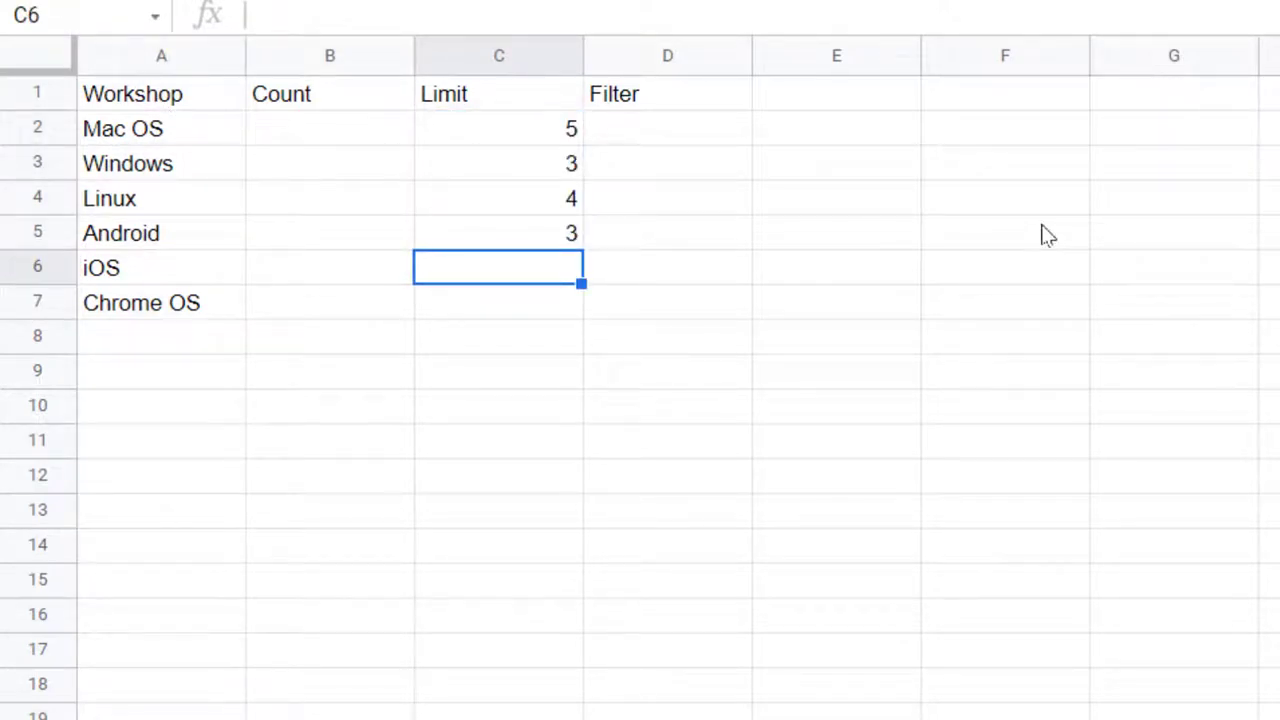
text(2)
key(Return)
text(1)
key(Return)
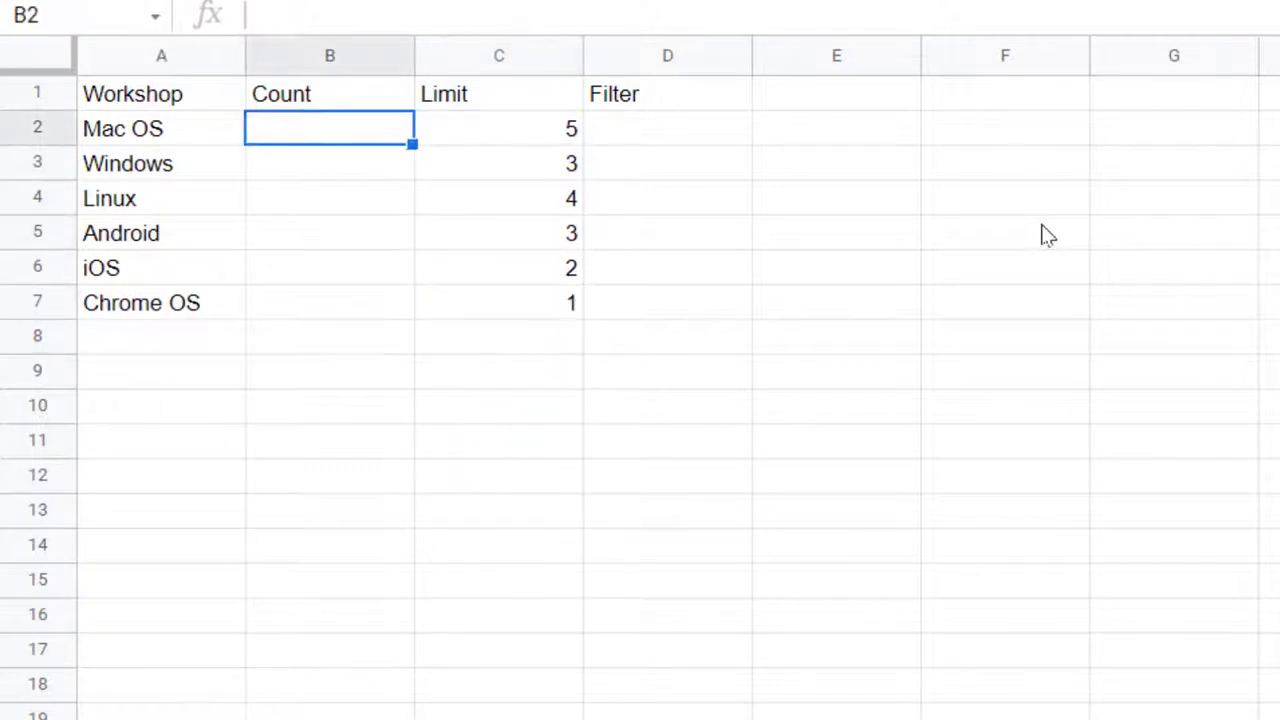
Step: Enter =countif('Form Responses 1'!C:C,A2) in cell B2 of the Choices sheet and fill it down to B7
key(Right)
key(Right)
key(Left)
key(Left)
text(=)
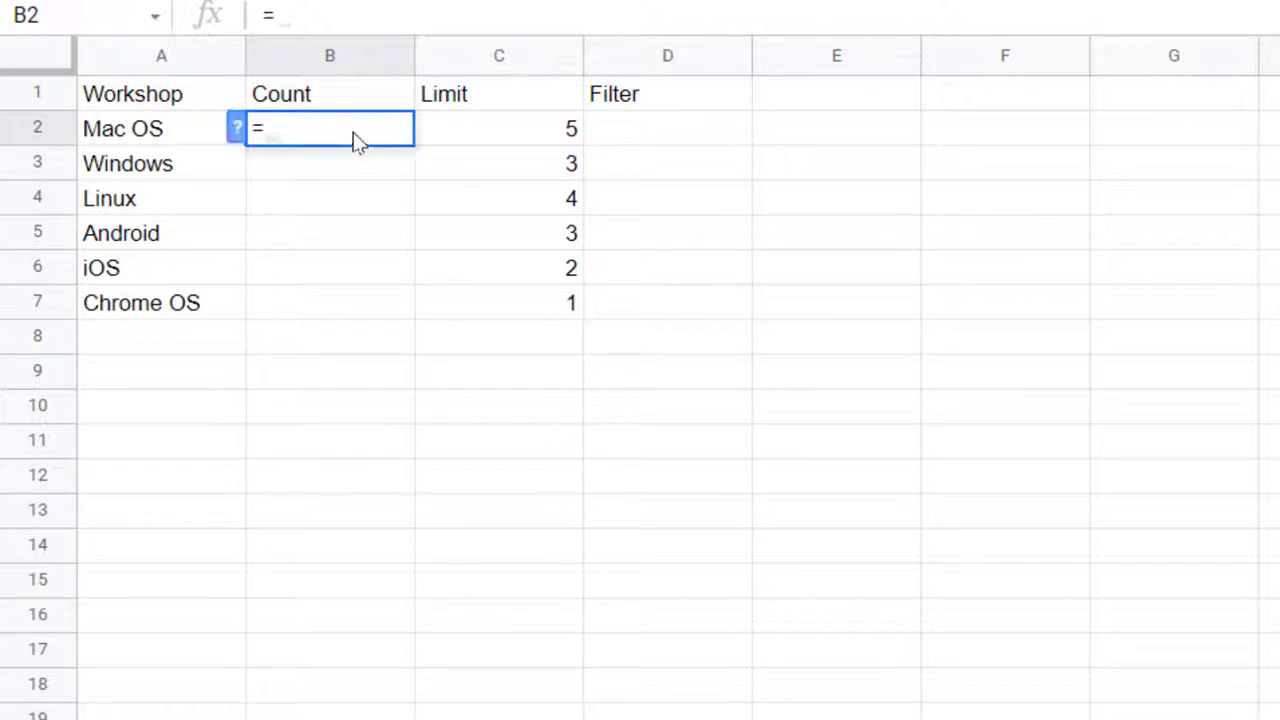
text(countif)
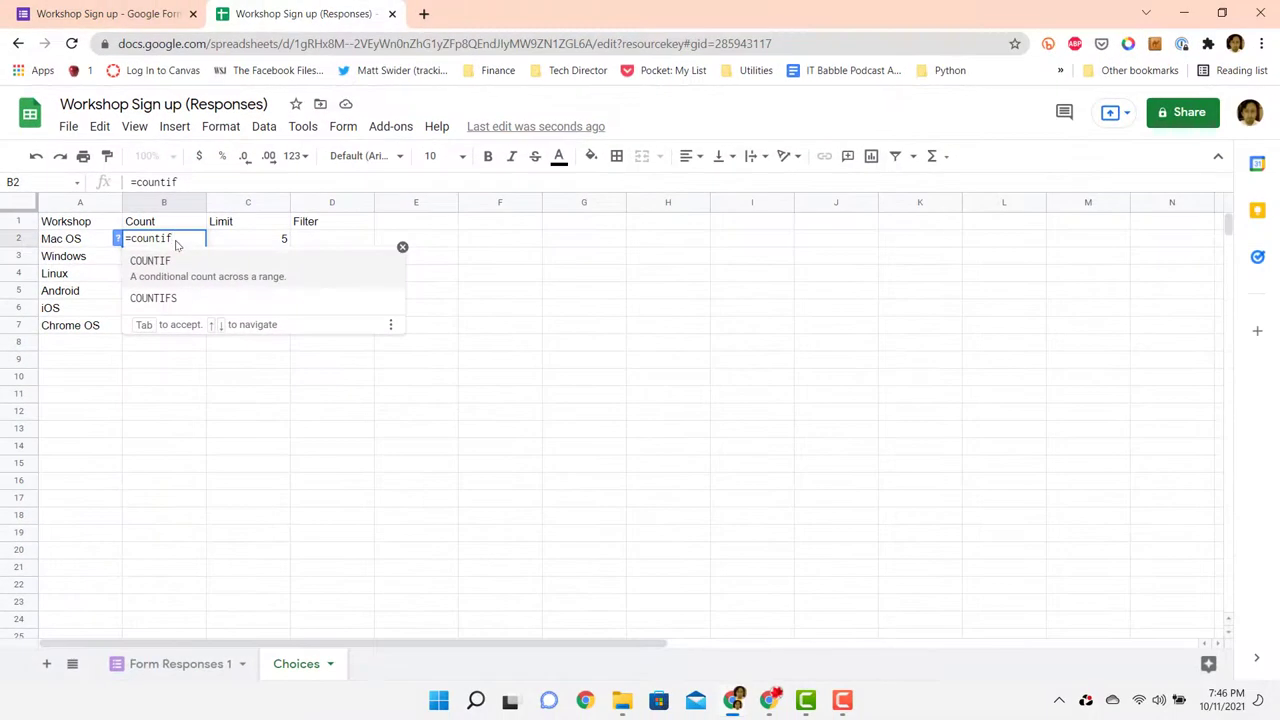
text(()
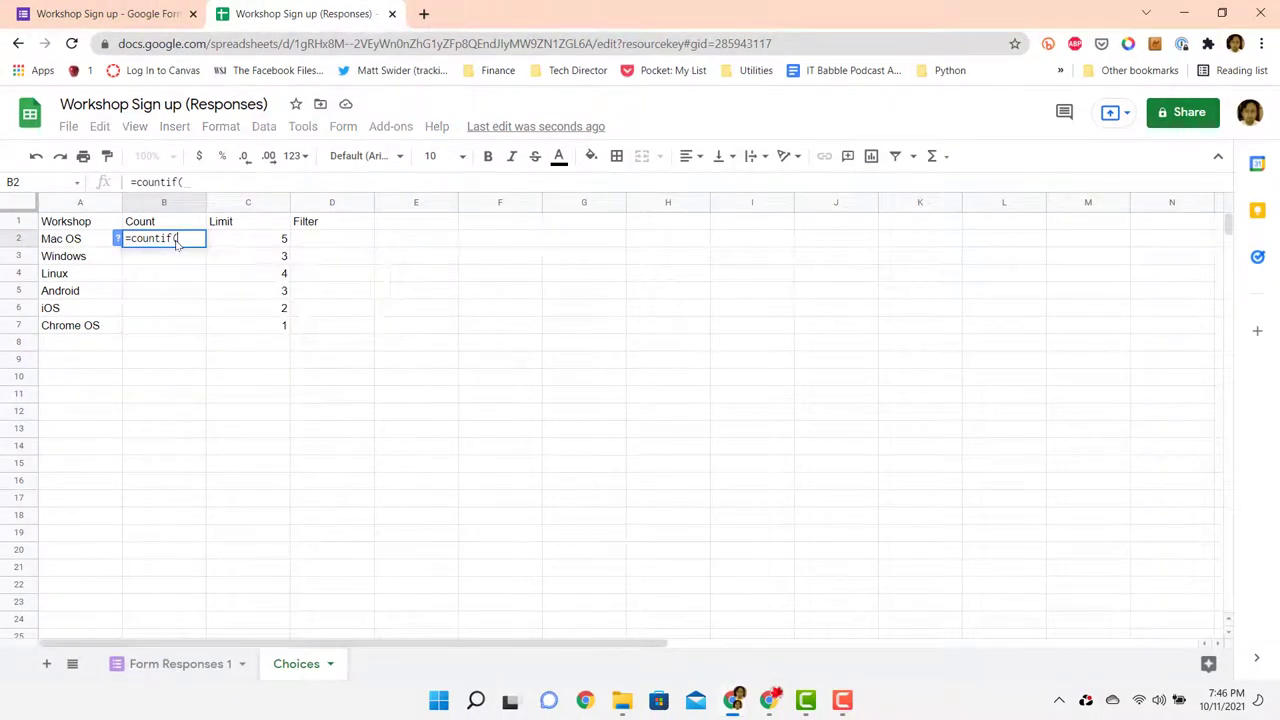
click(163, 665)
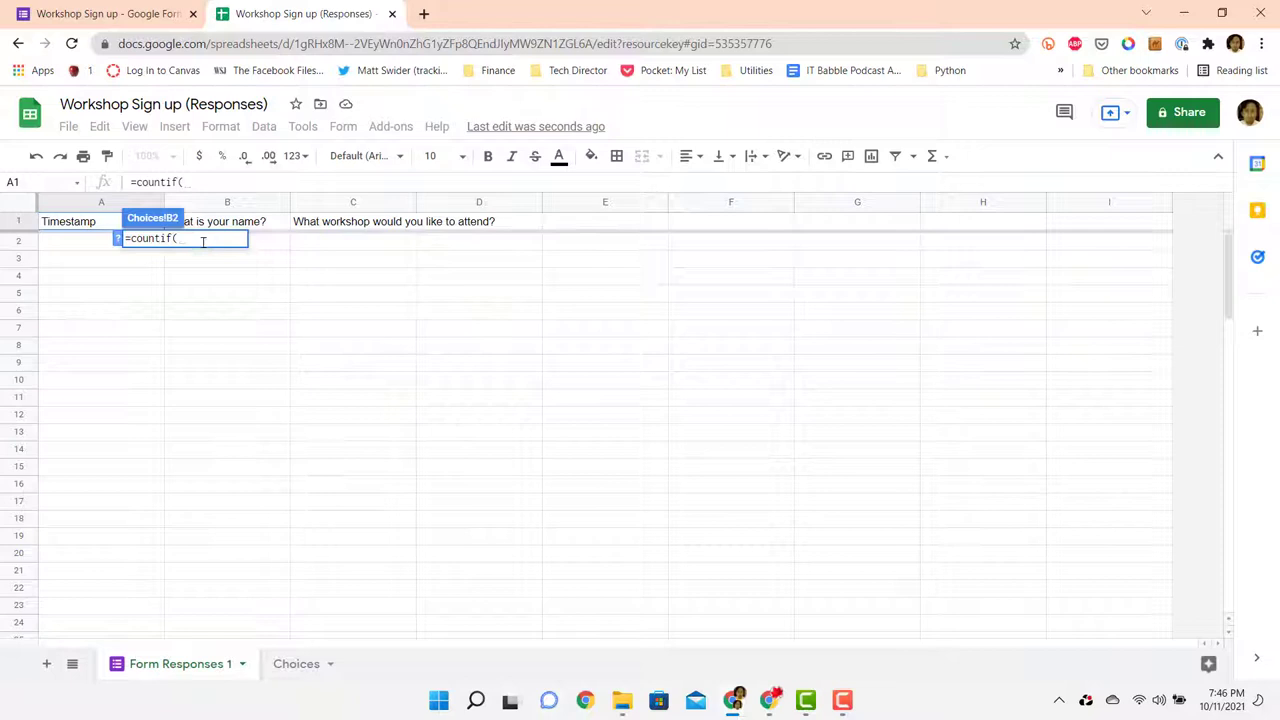
click(332, 204)
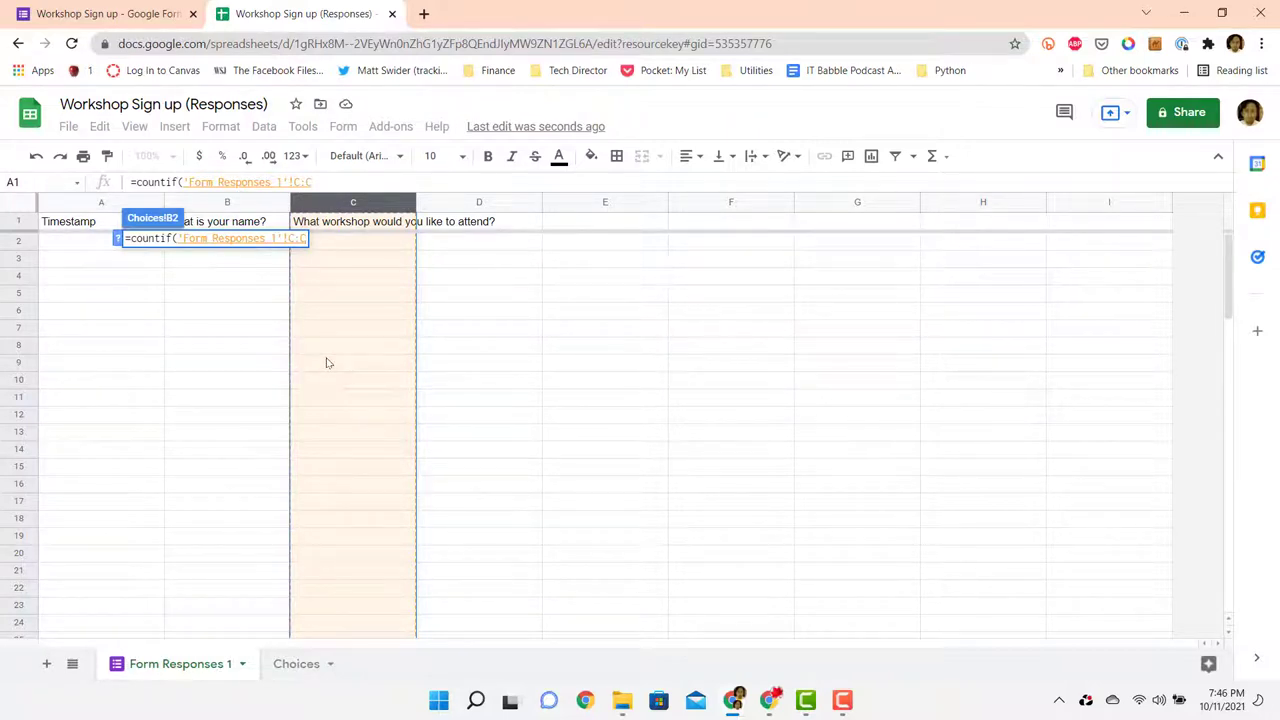
text(,)
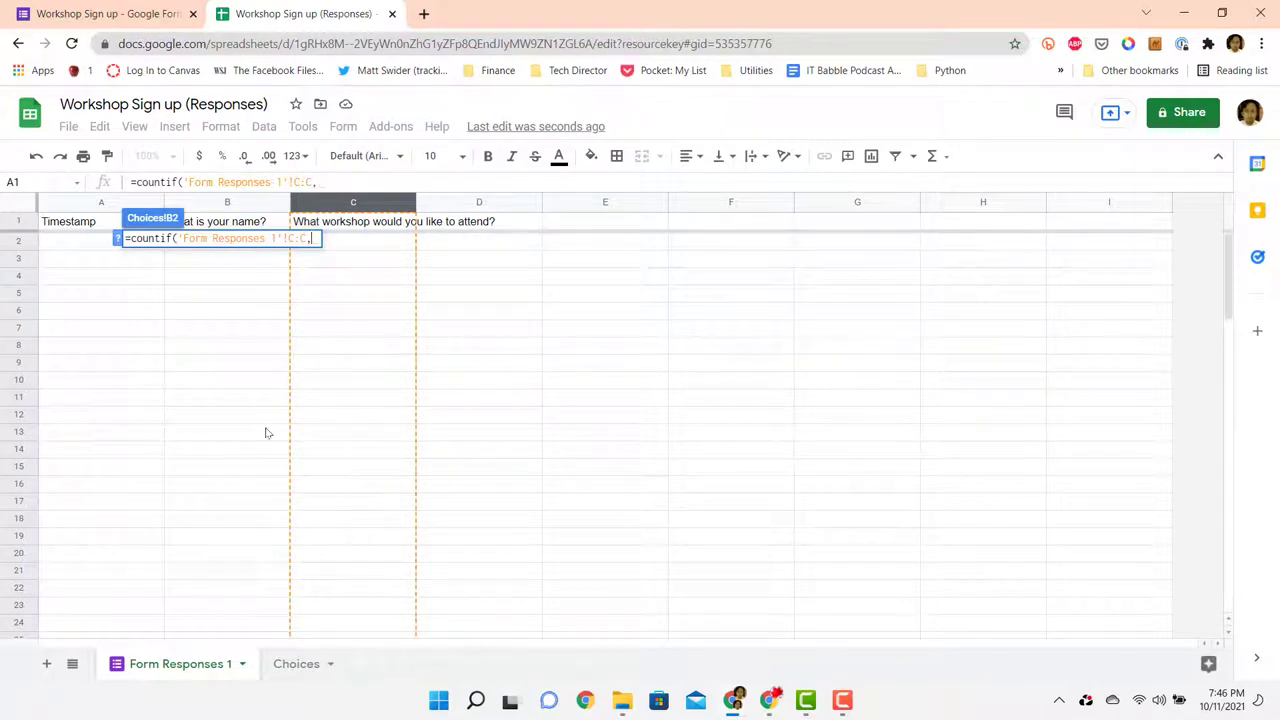
click(277, 664)
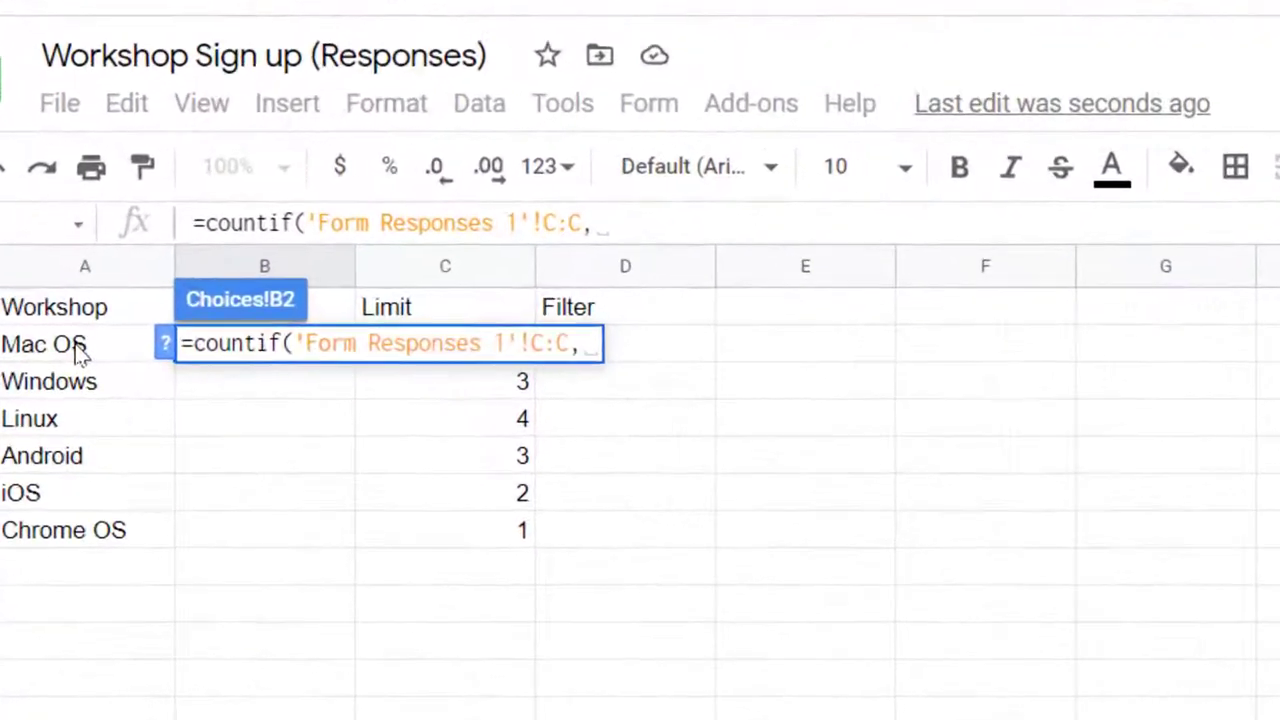
click(80, 350)
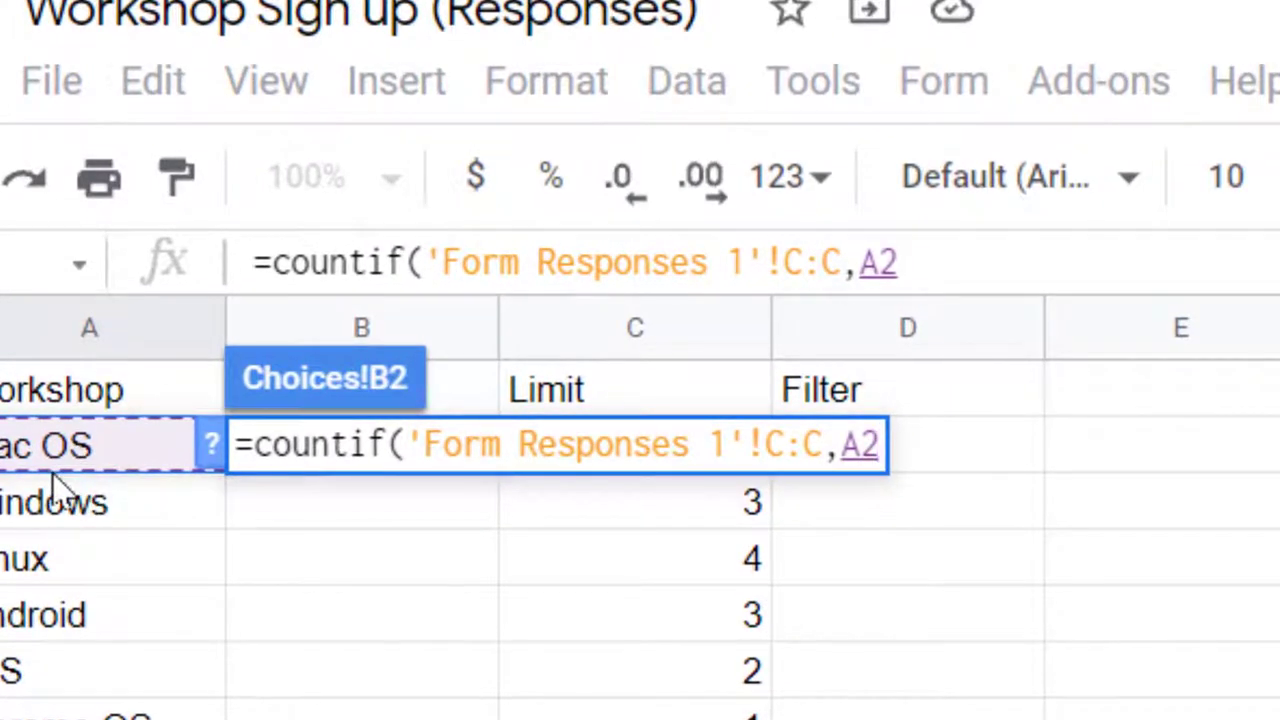
text())
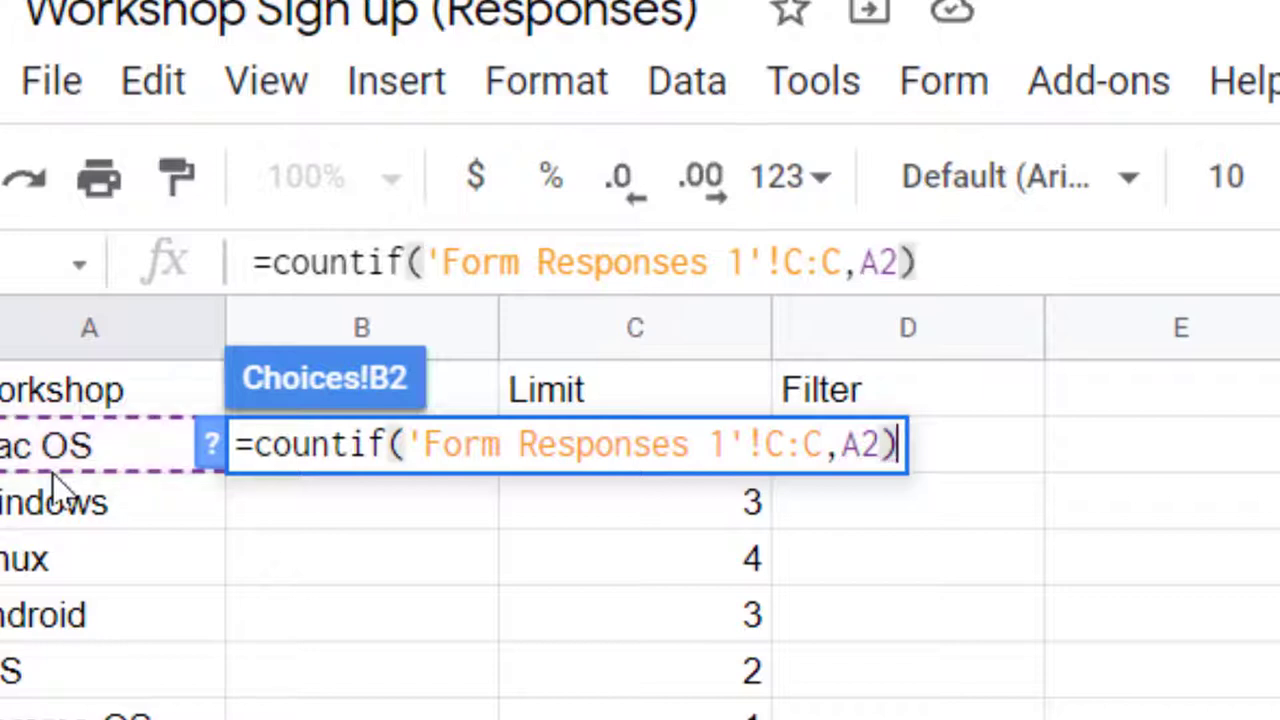
key(Return)
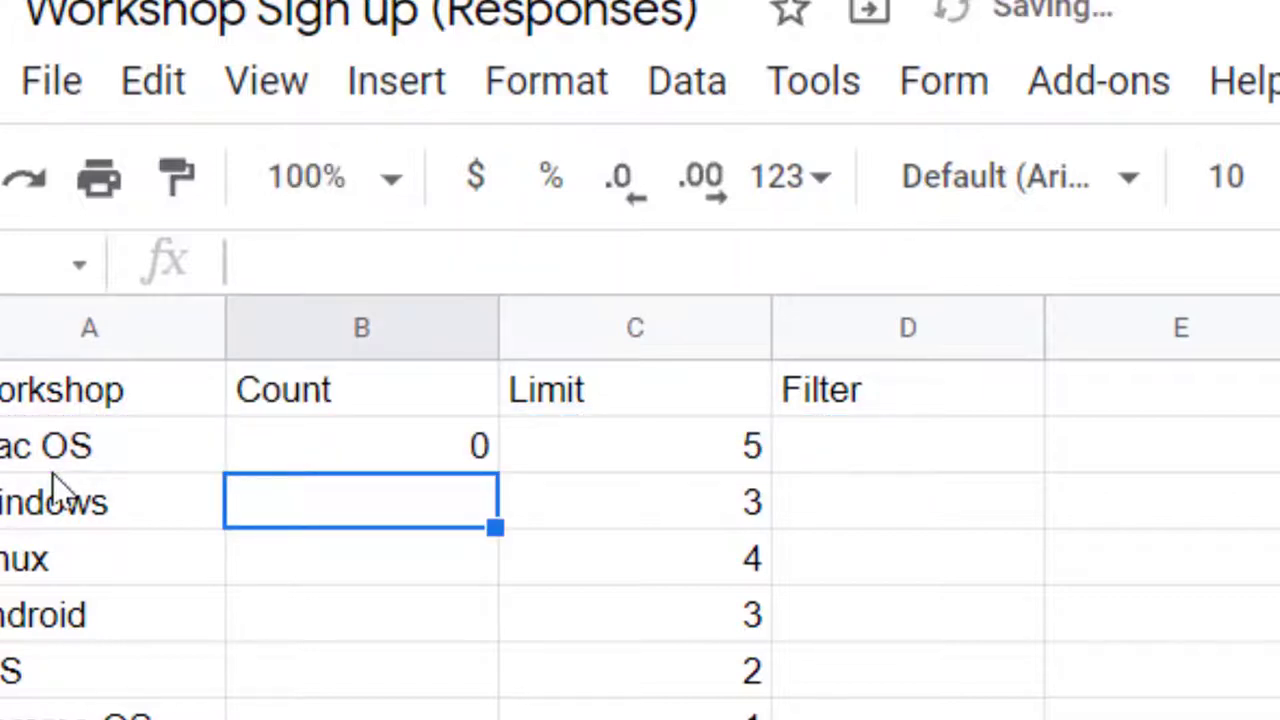
click(325, 440)
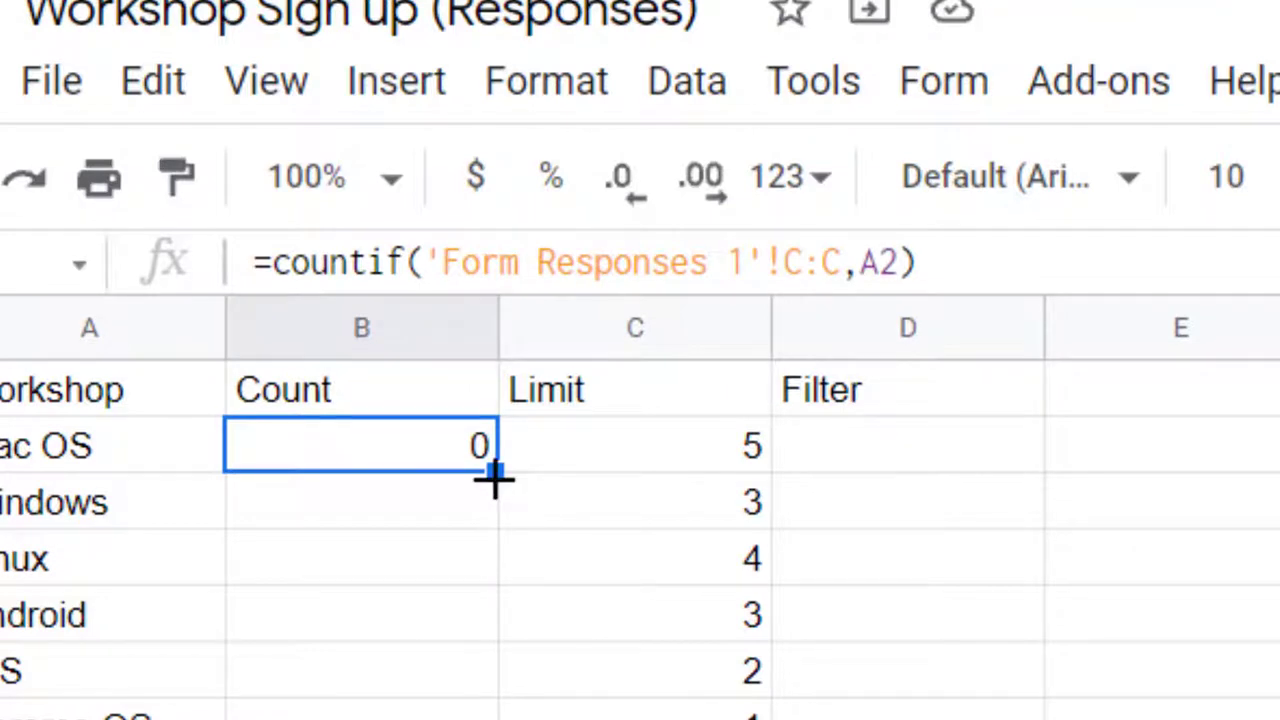
drag(494, 480, 478, 712)
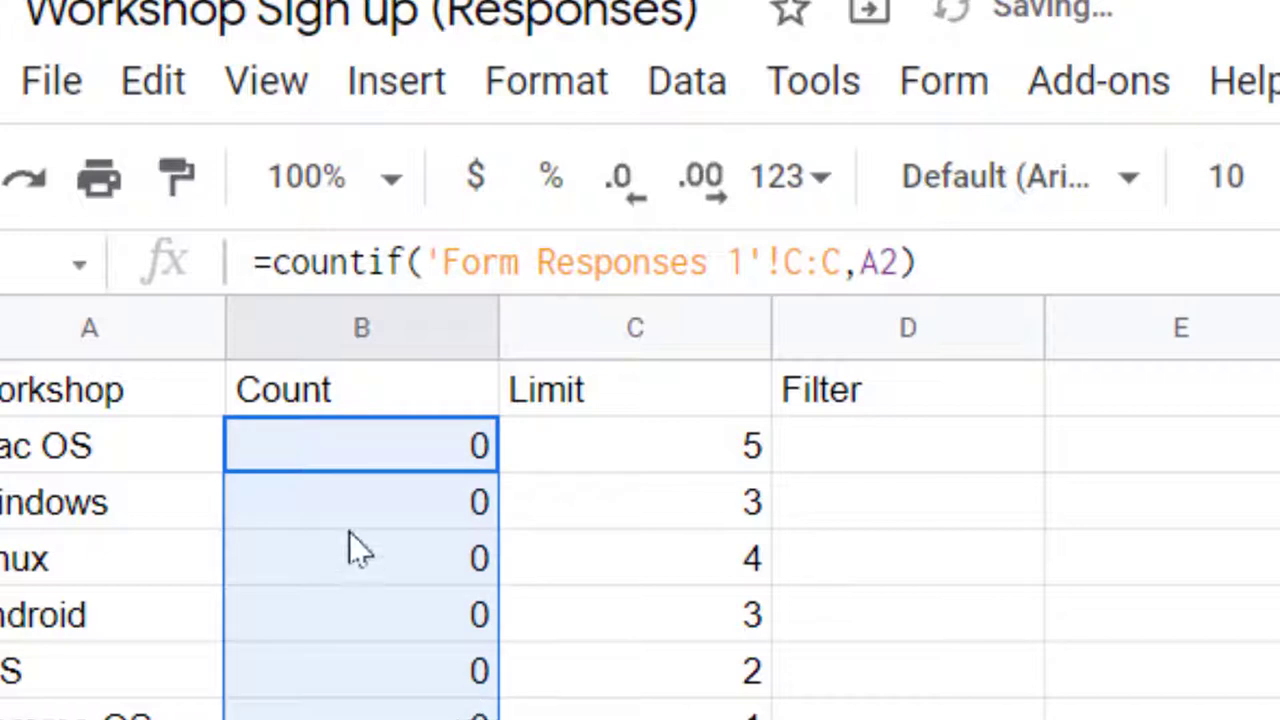
Step: Check that each Count formula in column B refers to the workshop name in its own row, and look at the Form Responses 1 sheet
click(362, 465)
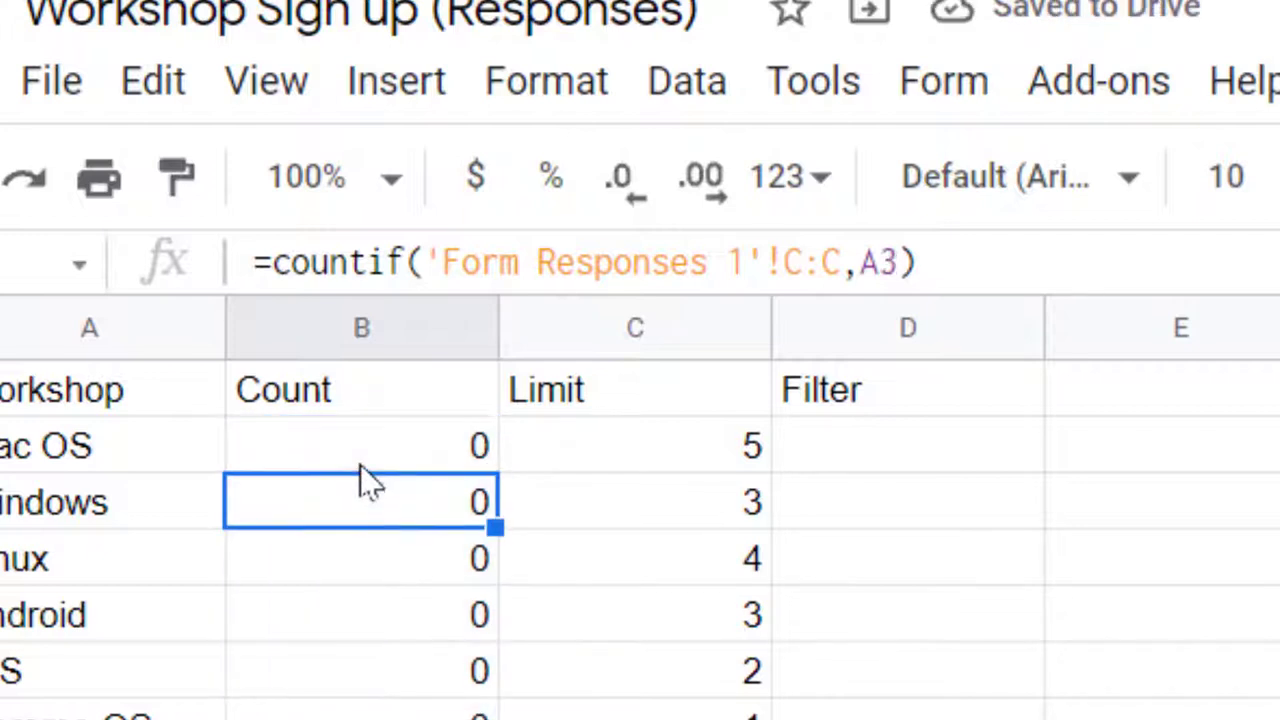
key(Left)
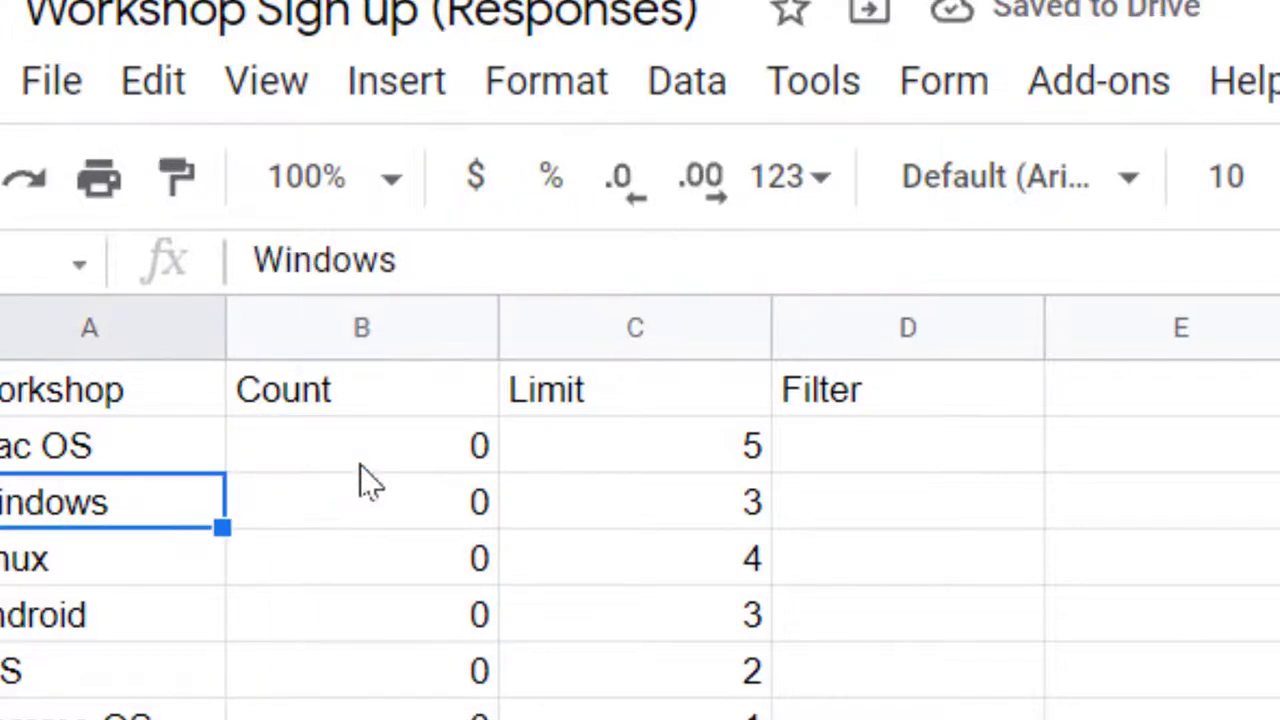
key(Down)
key(Right)
key(Left)
key(Right)
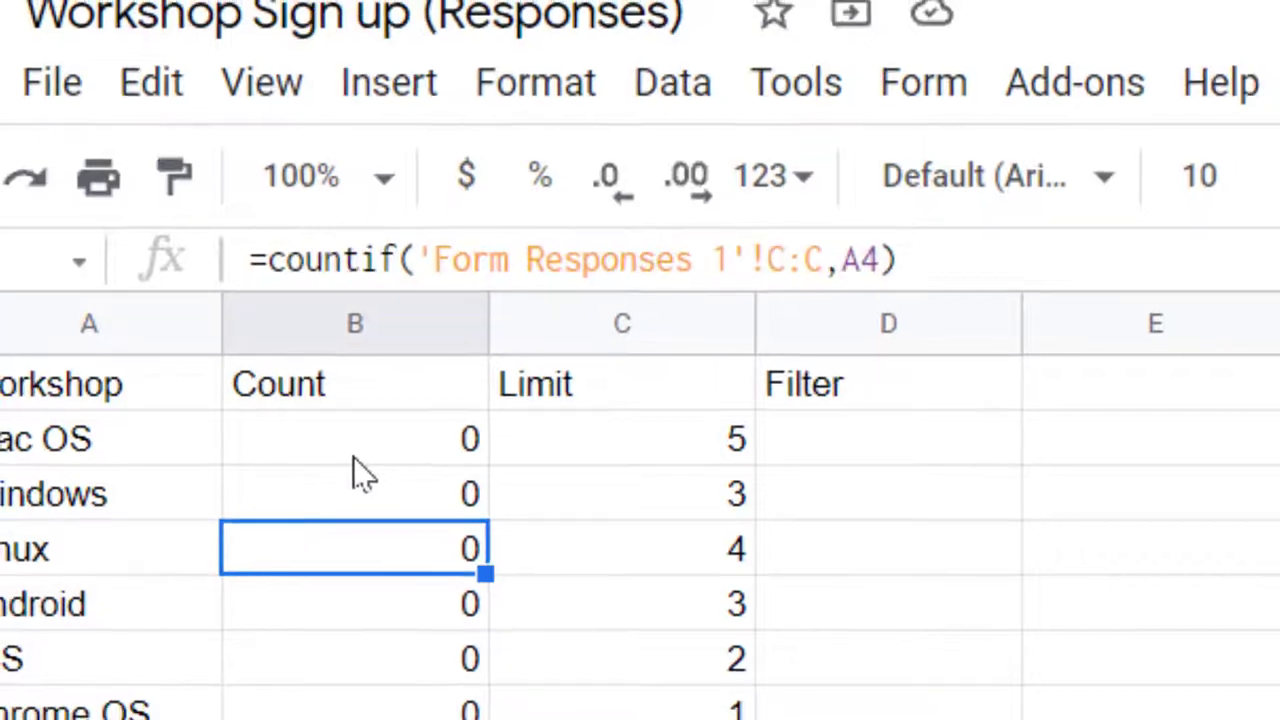
key(Down)
key(Left)
key(Right)
key(Down)
key(Left)
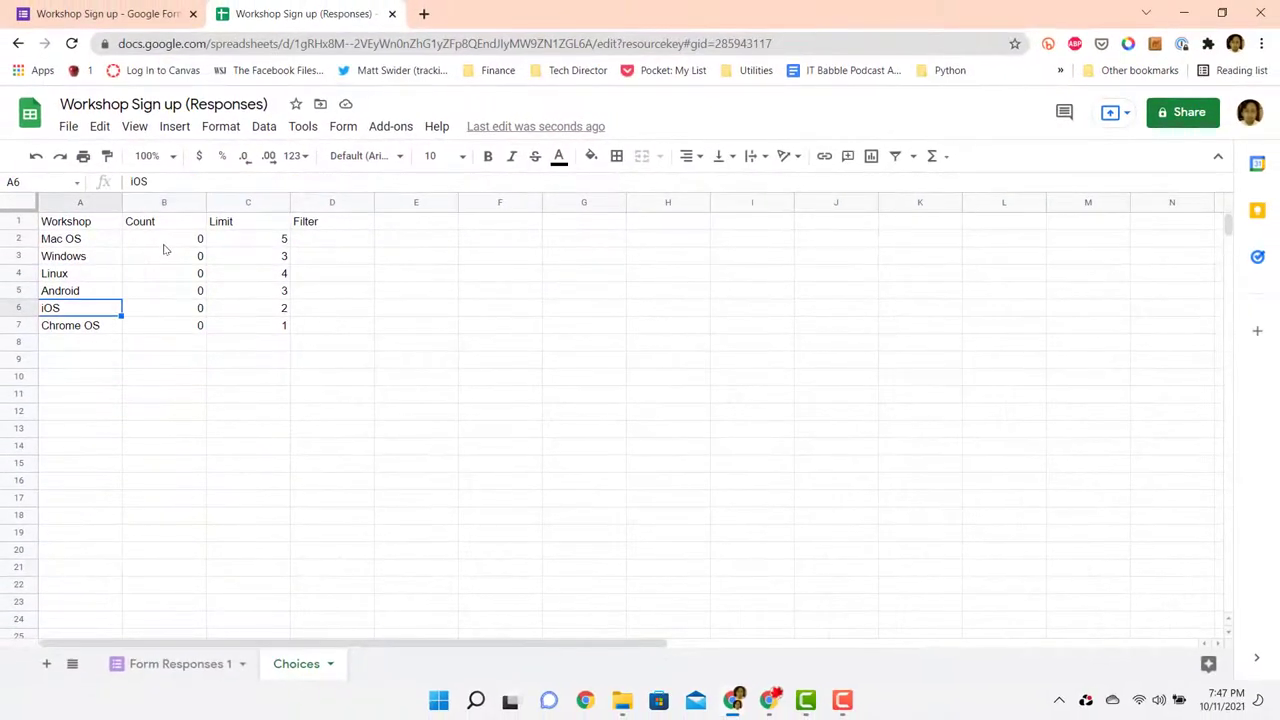
key(Right)
key(Down)
key(Left)
key(Right)
key(Up)
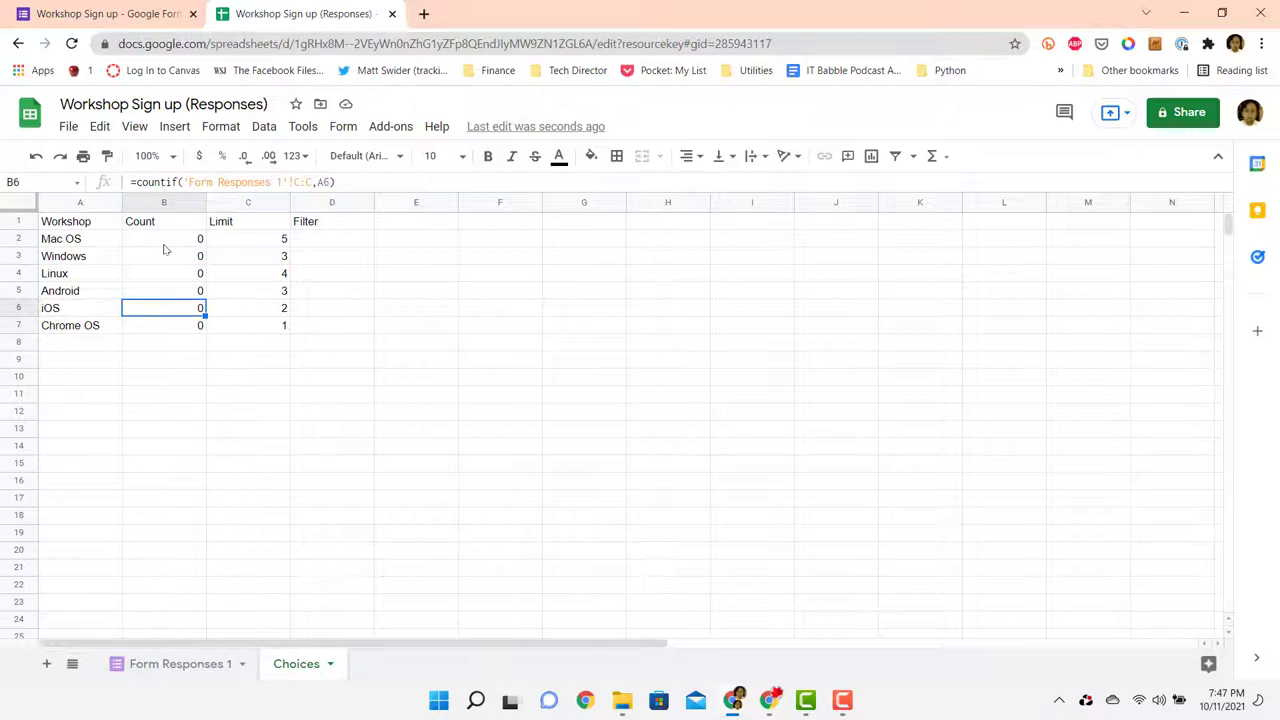
key(Up)
key(Up)
key(Up)
key(Up)
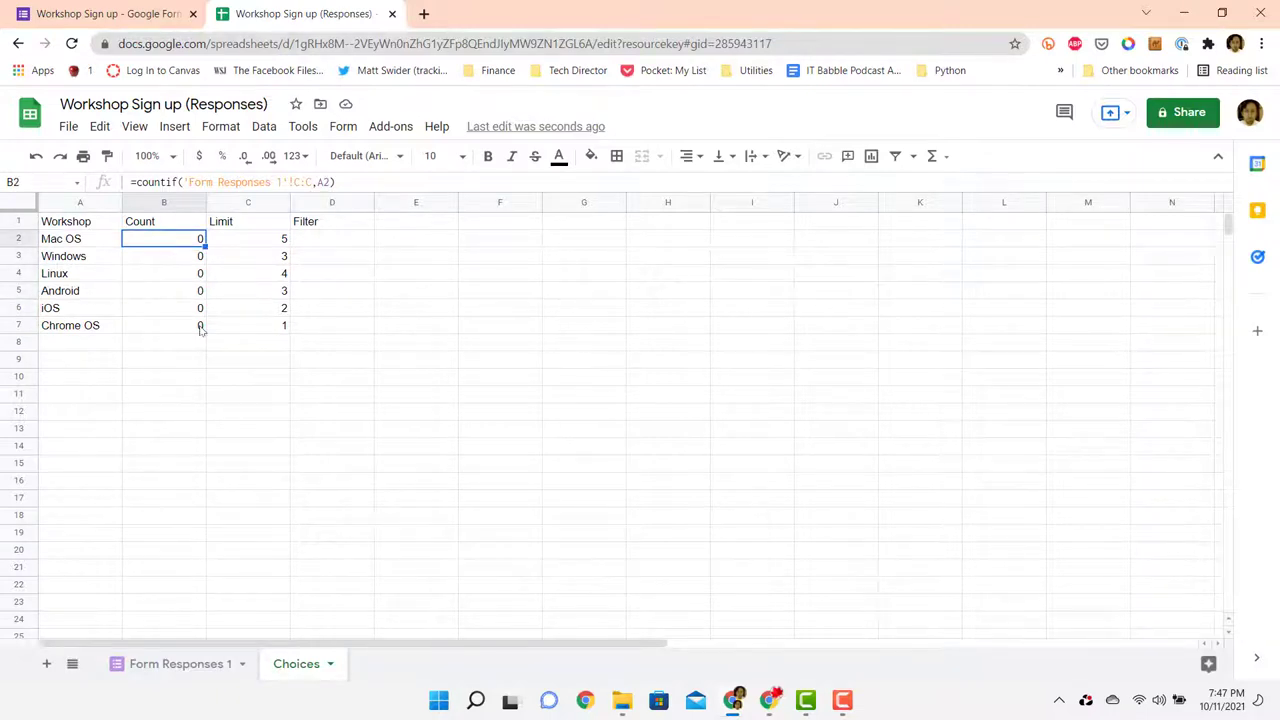
click(174, 664)
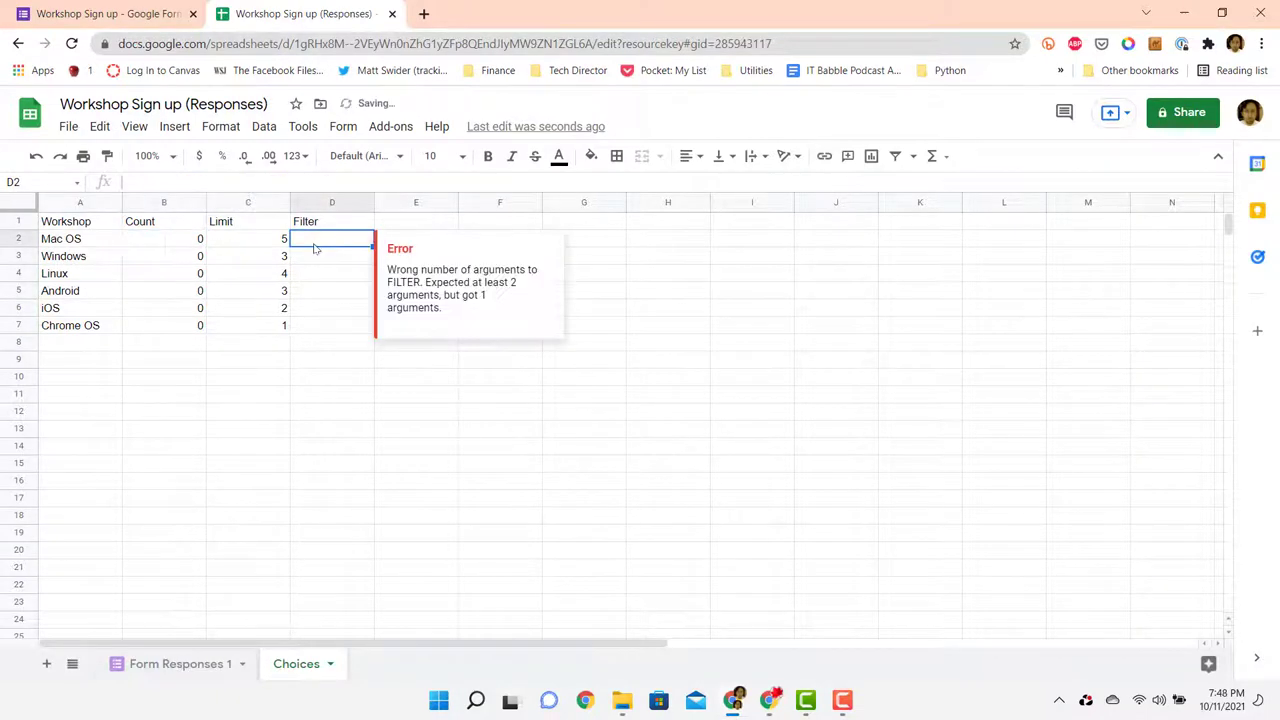
Step: Enter =filter(A2:A7,B2:B7<C2:C7) in cell D2 of the Choices sheet to list workshops whose count is below their limit
click(314, 249)
click(314, 243)
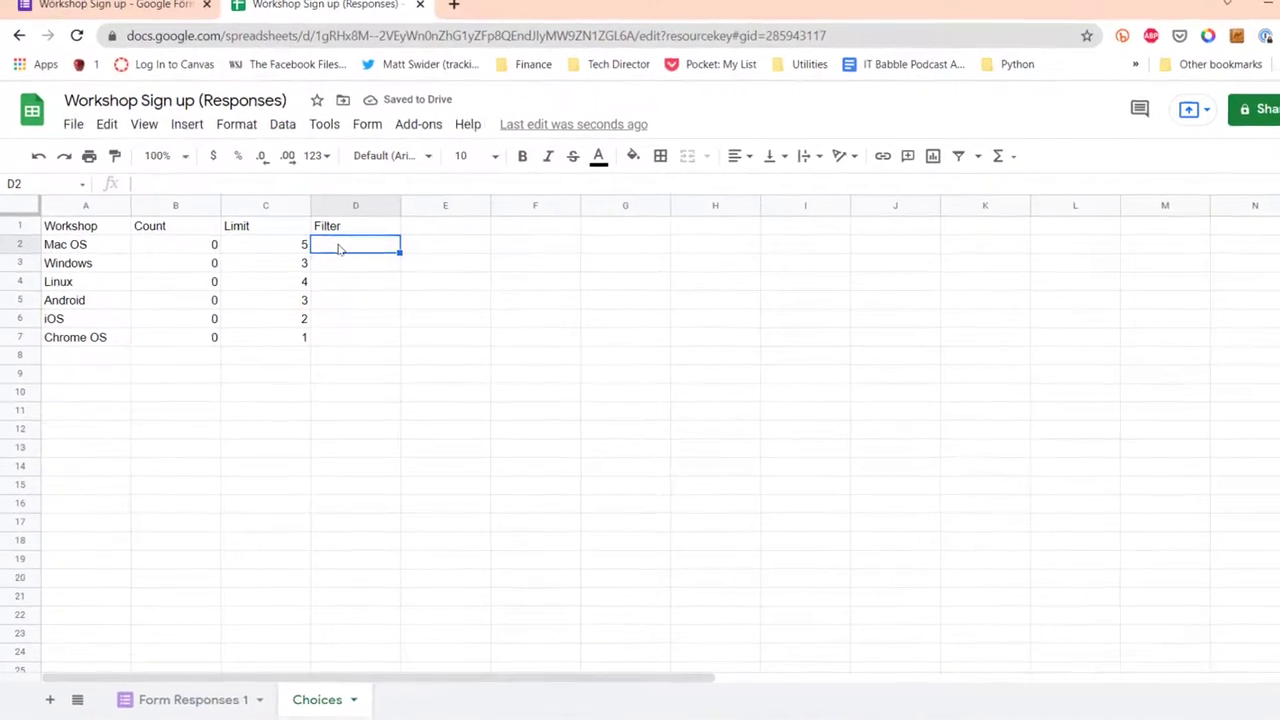
text(=filter)
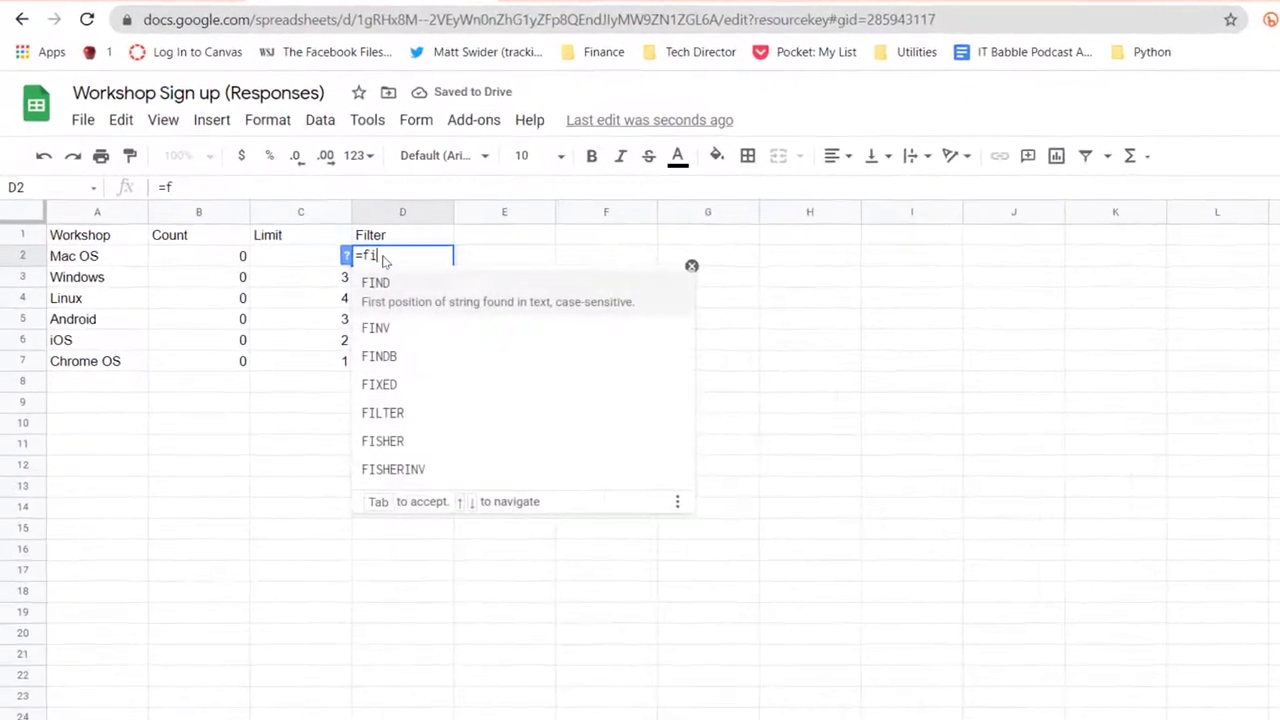
text(()
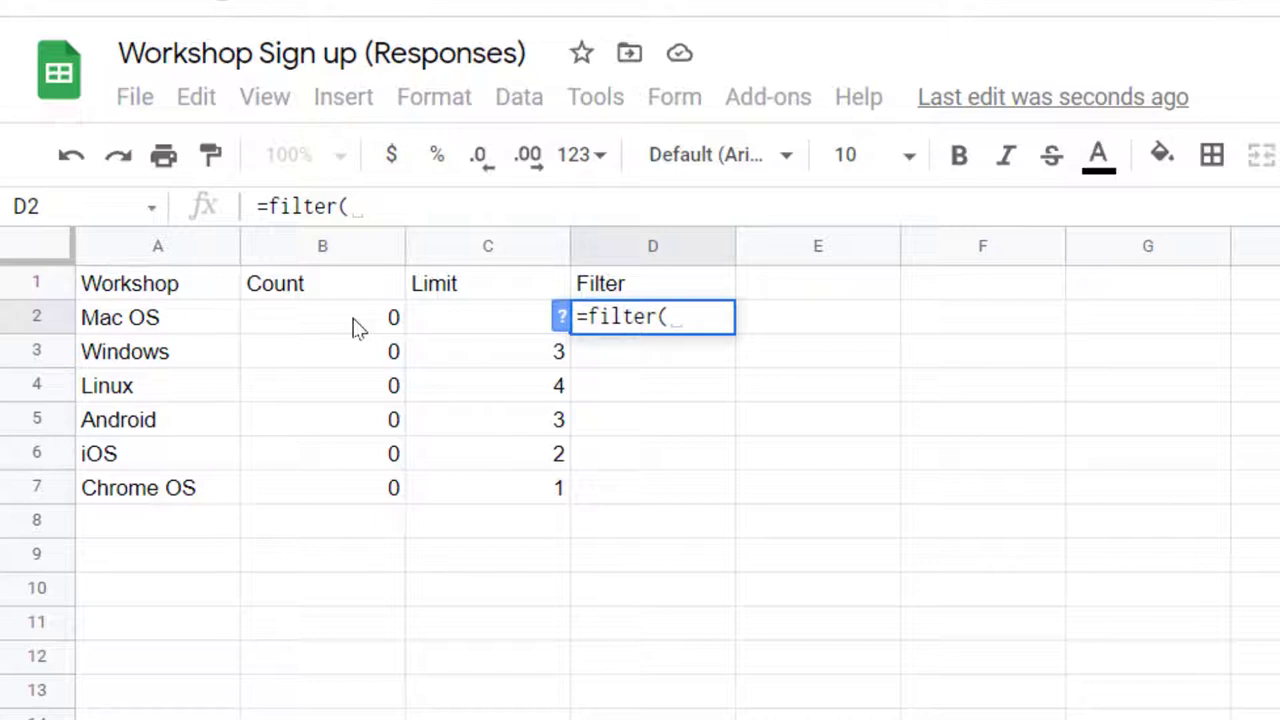
text(A2)
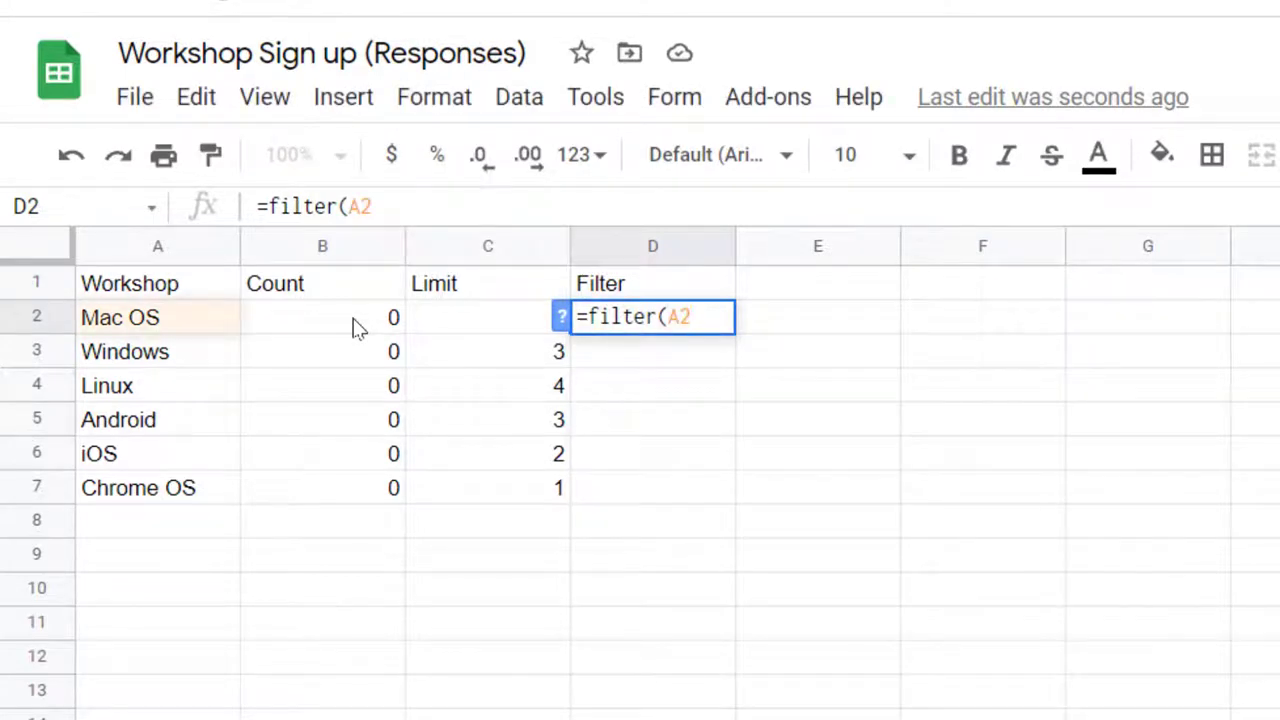
text(:)
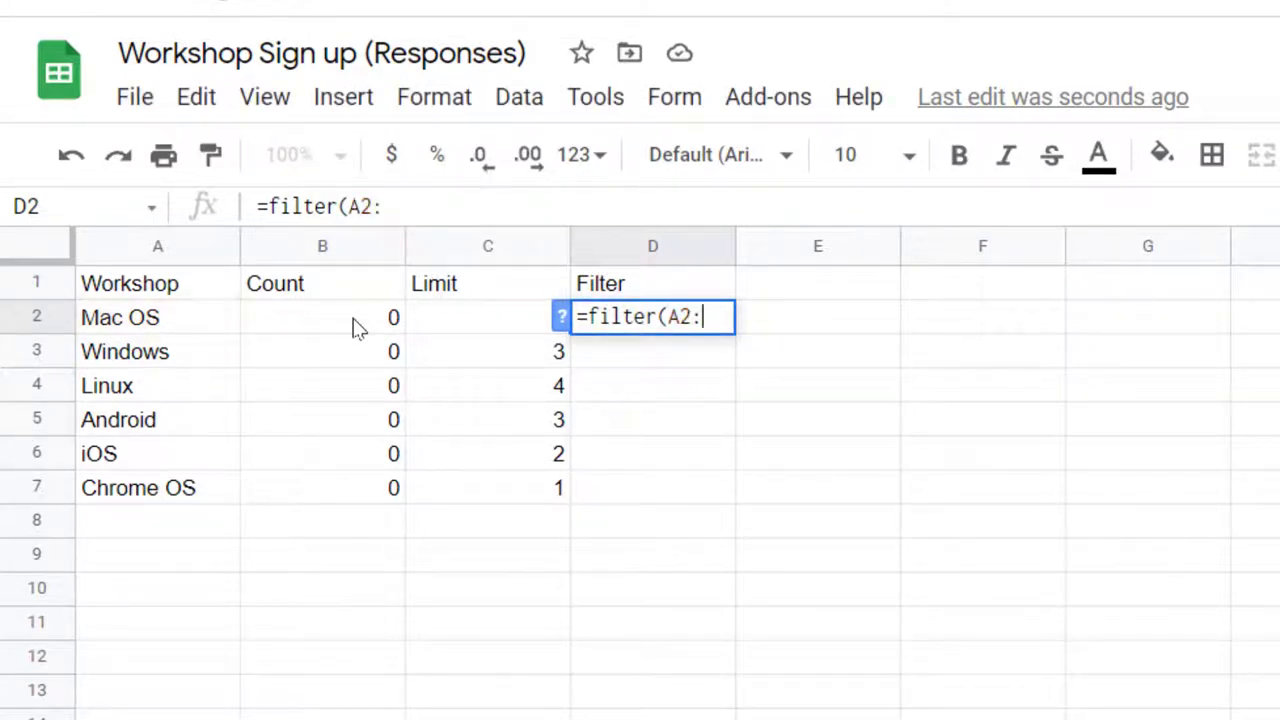
text(A)
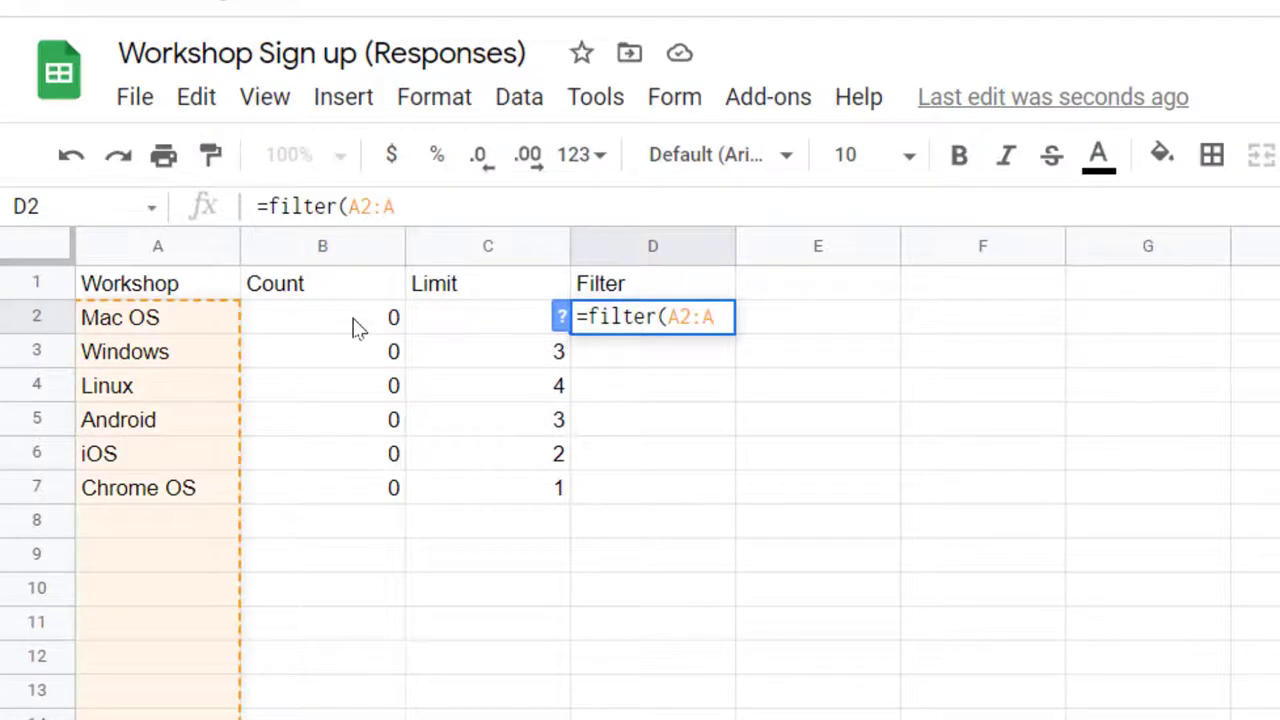
key(BackSpace)
key(BackSpace)
key(BackSpace)
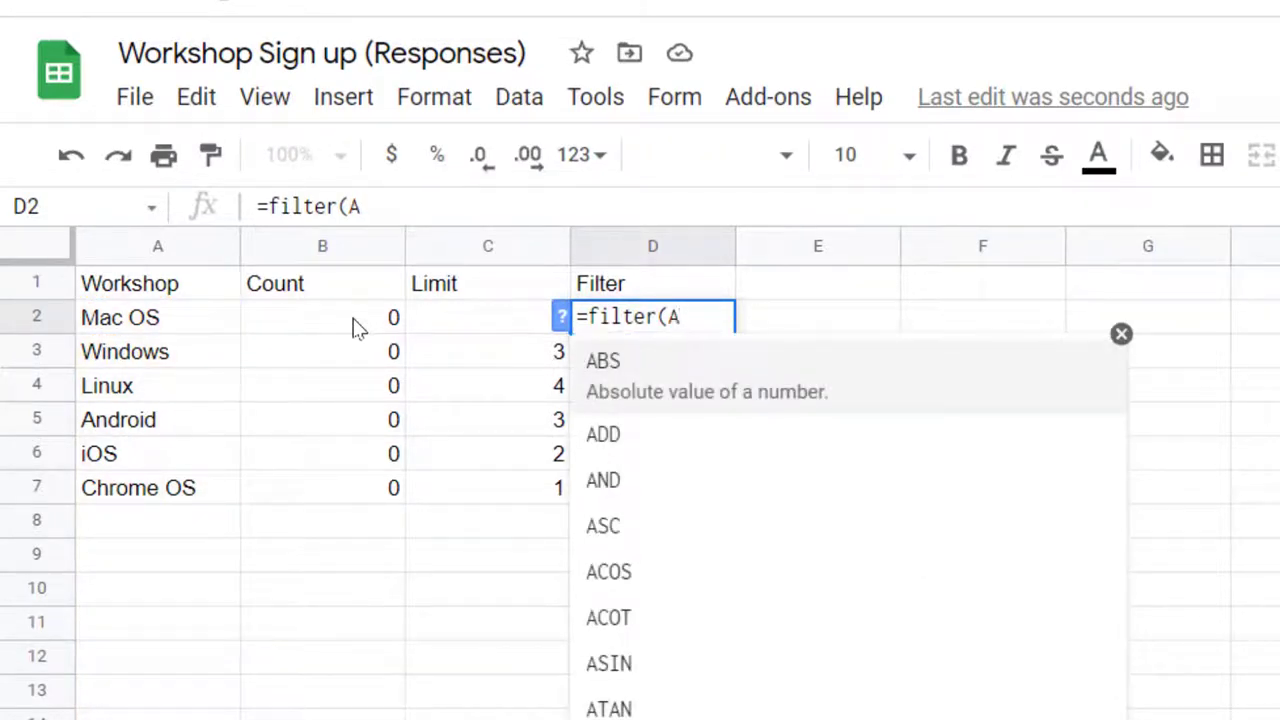
text(2:A7)
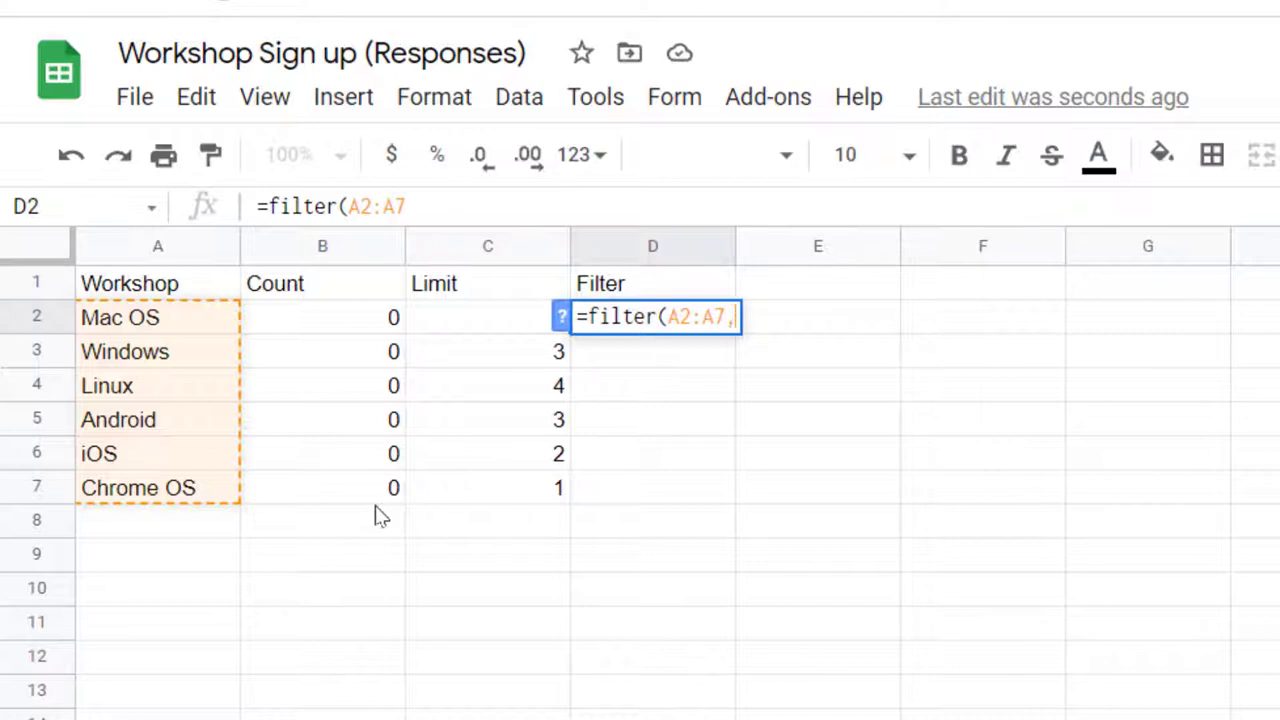
text(,)
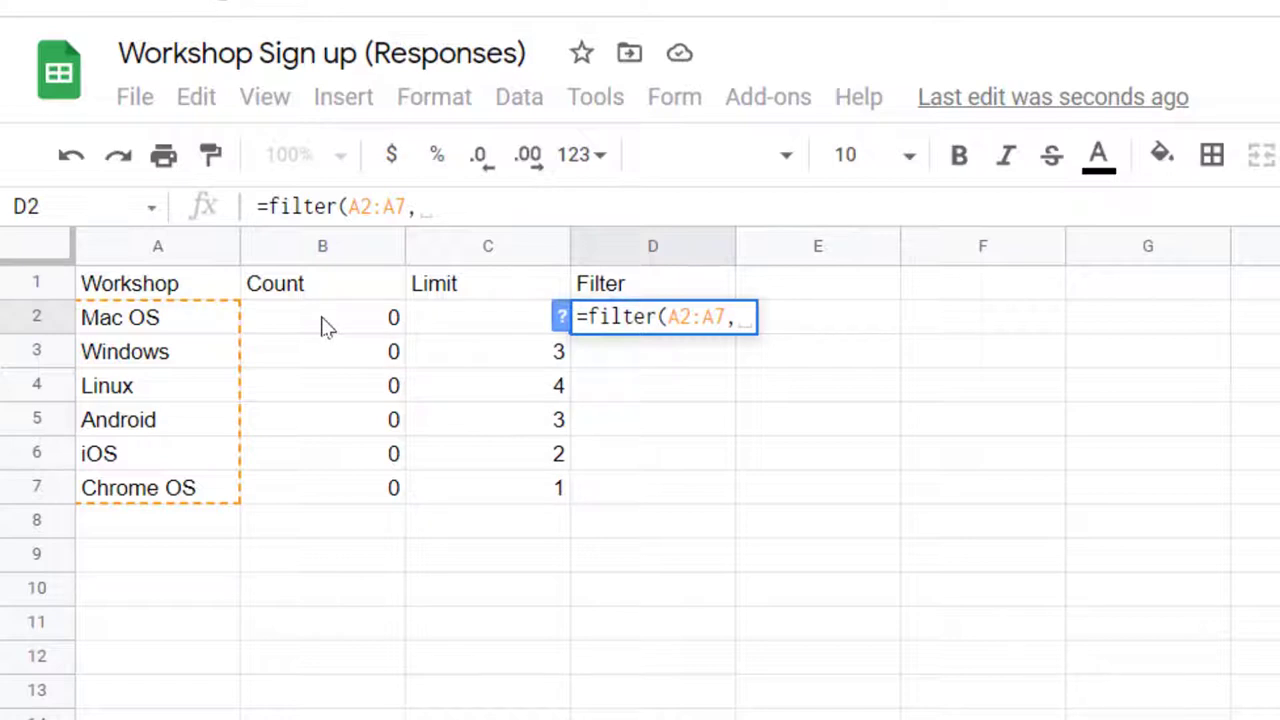
text(B)
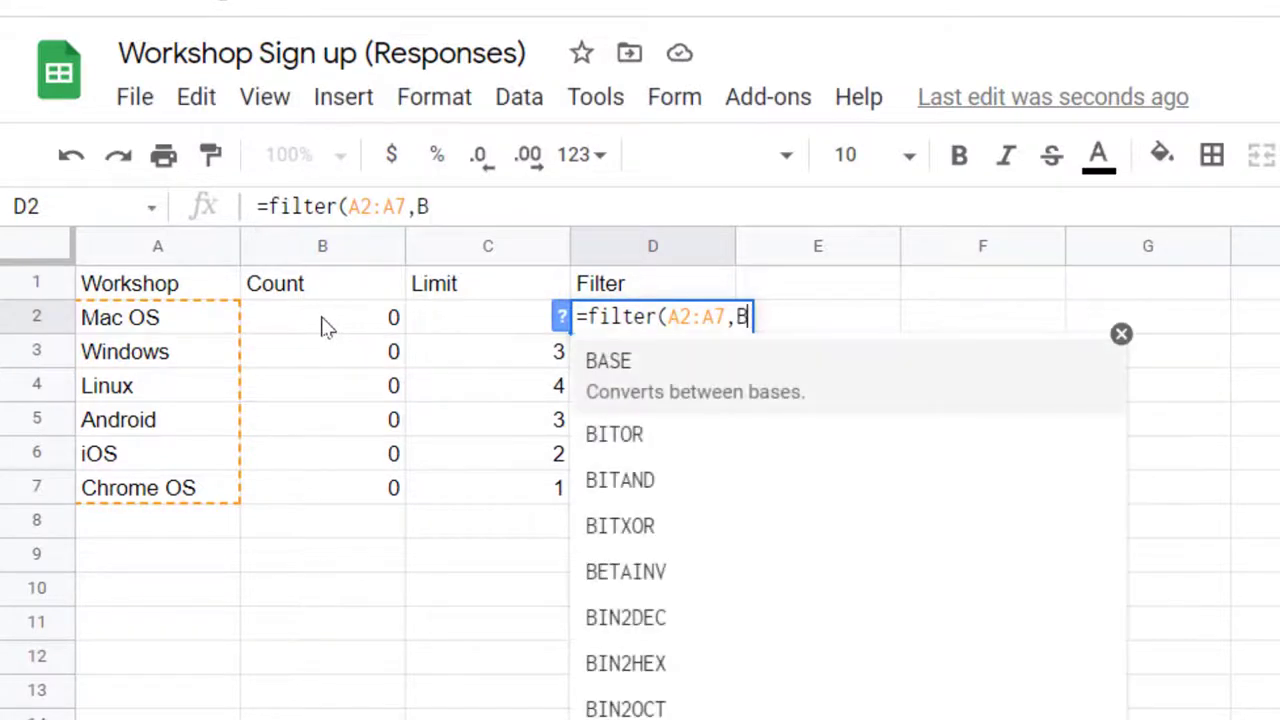
text(2:B7)
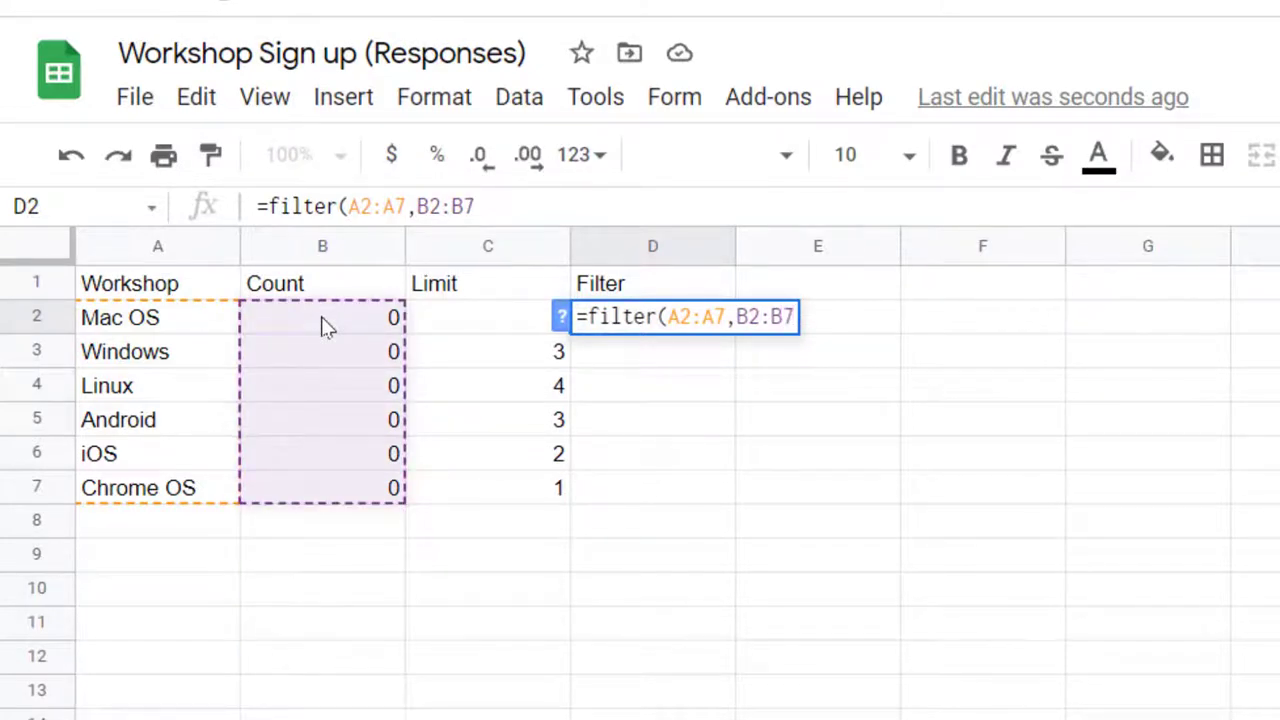
text(<)
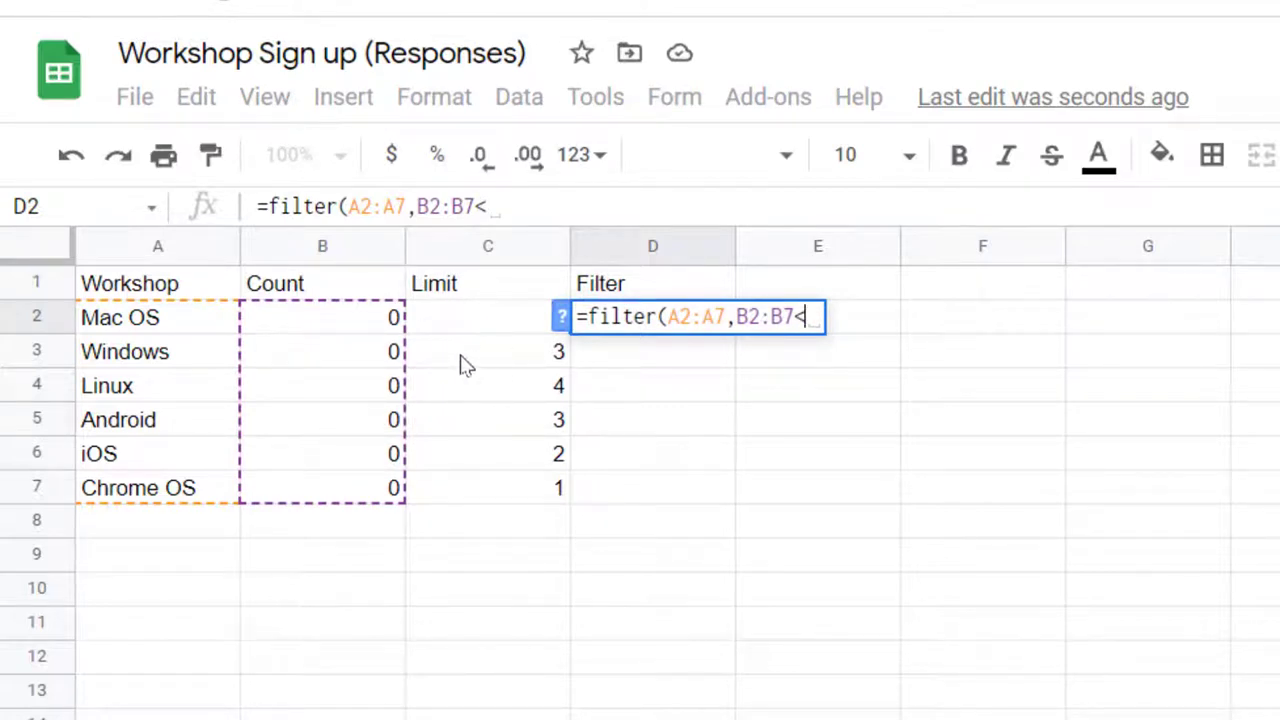
text(C2)
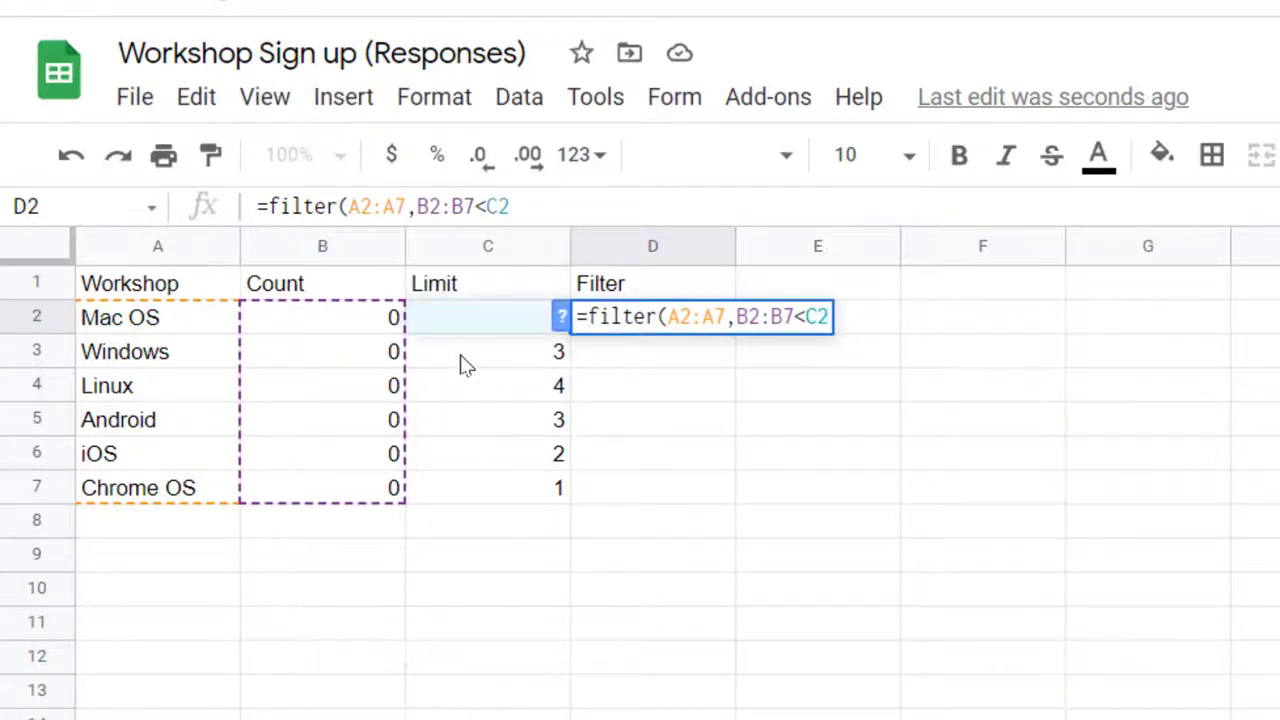
text(:C7)
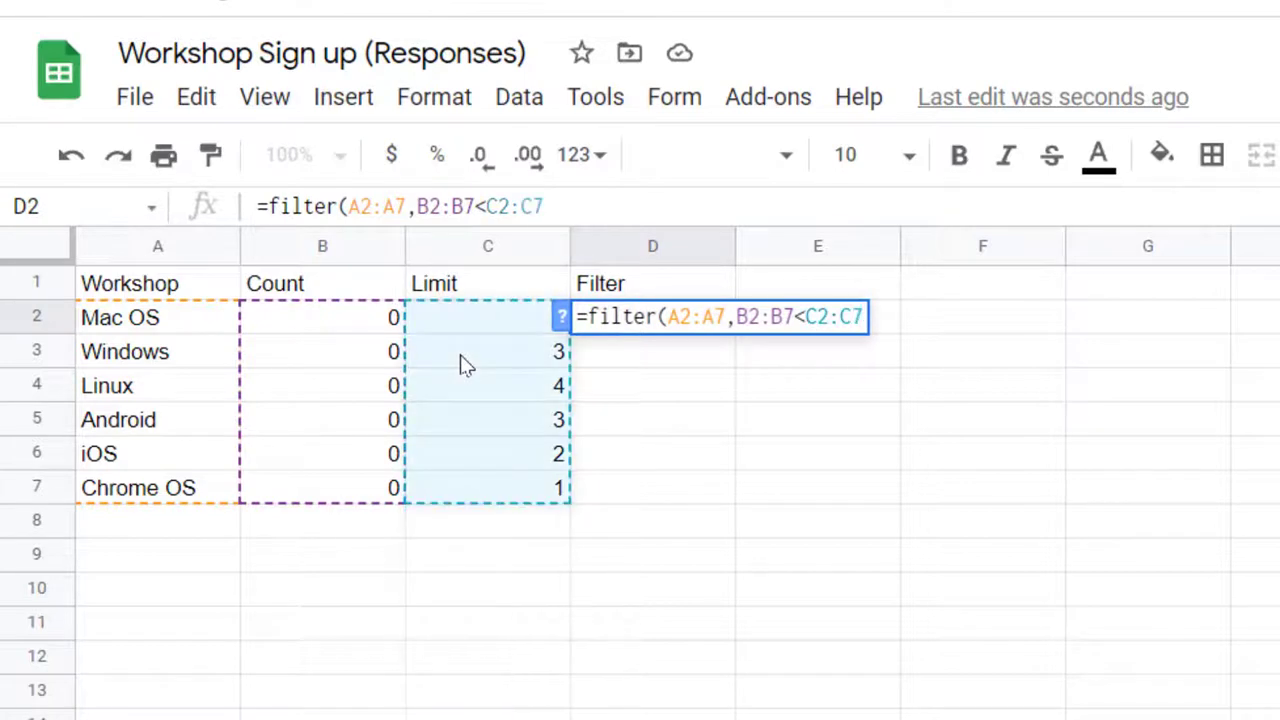
text())
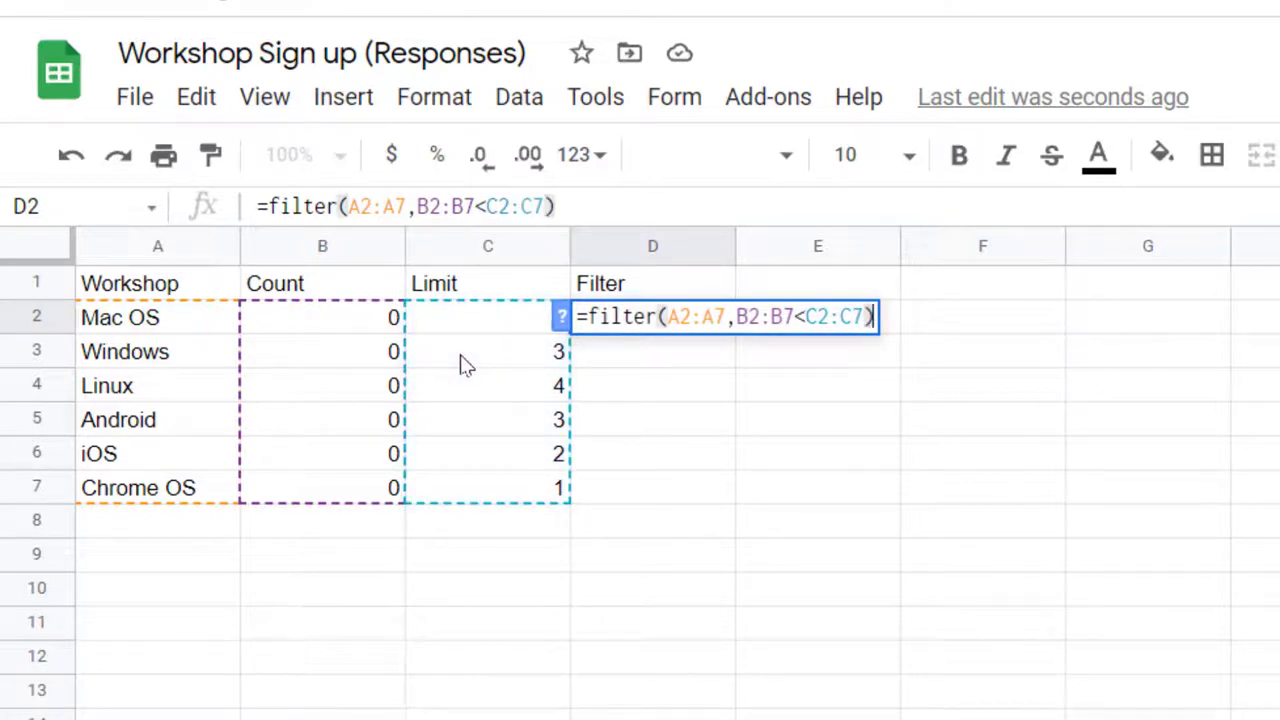
key(Return)
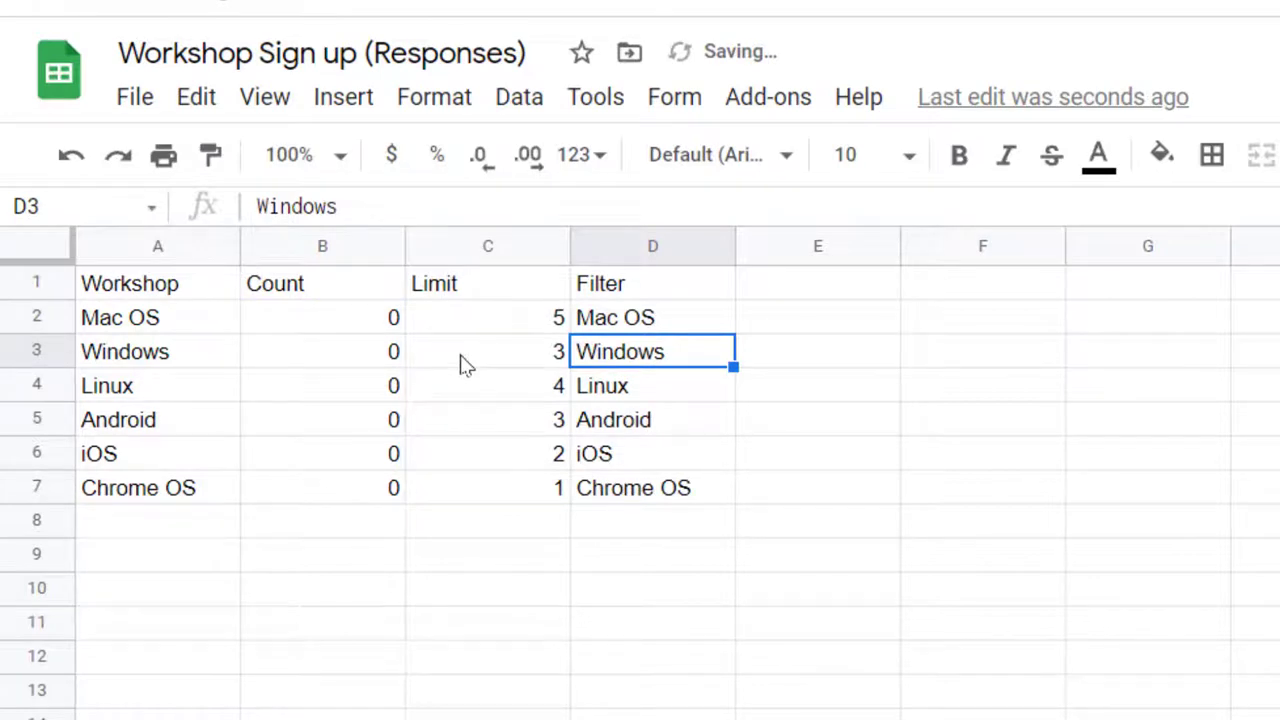
Step: Check the filtered workshop list in column D against the Count and Limit values, looking at the Chrome OS row in particular
key(Left)
key(Left)
key(Down)
key(Down)
key(Down)
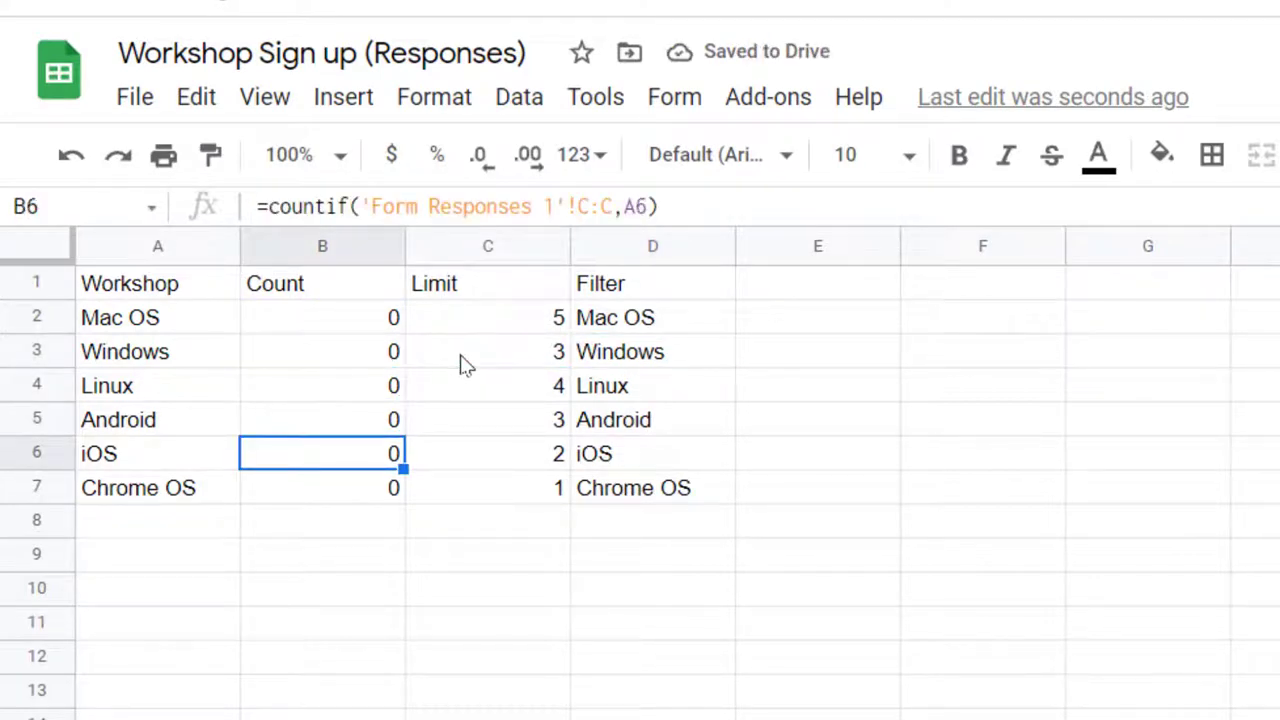
key(Down)
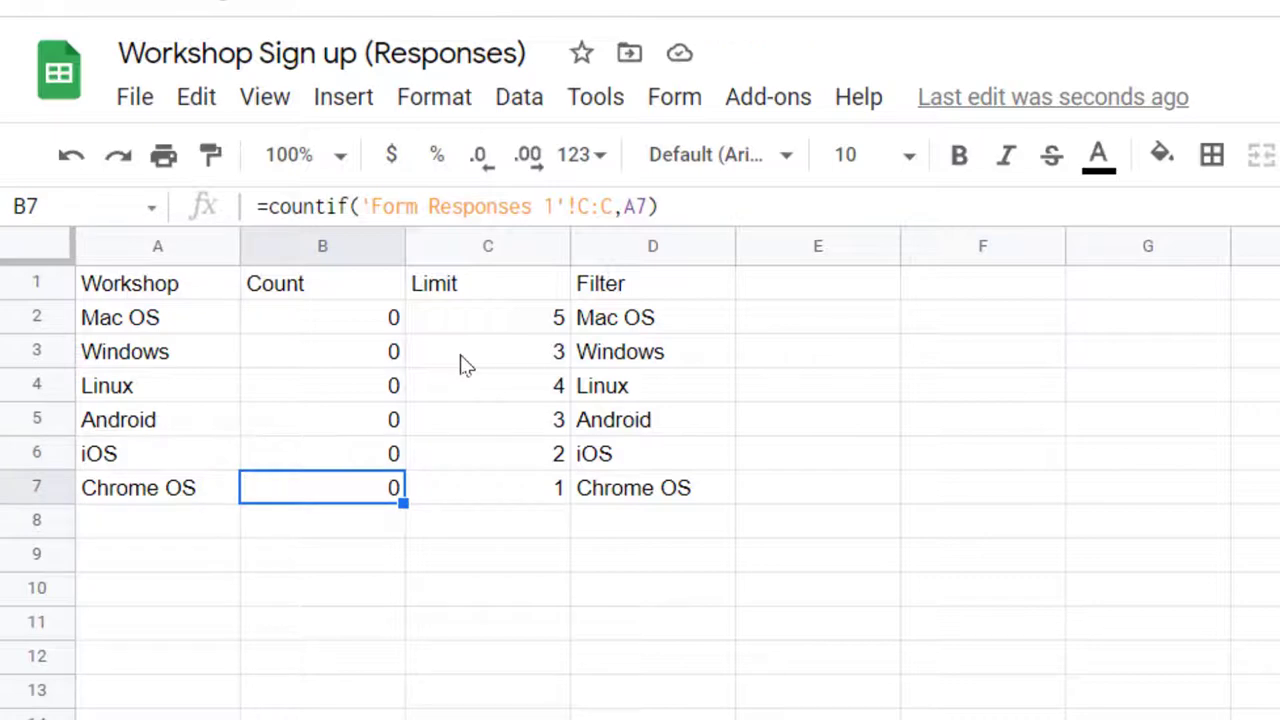
key(Right)
key(Right)
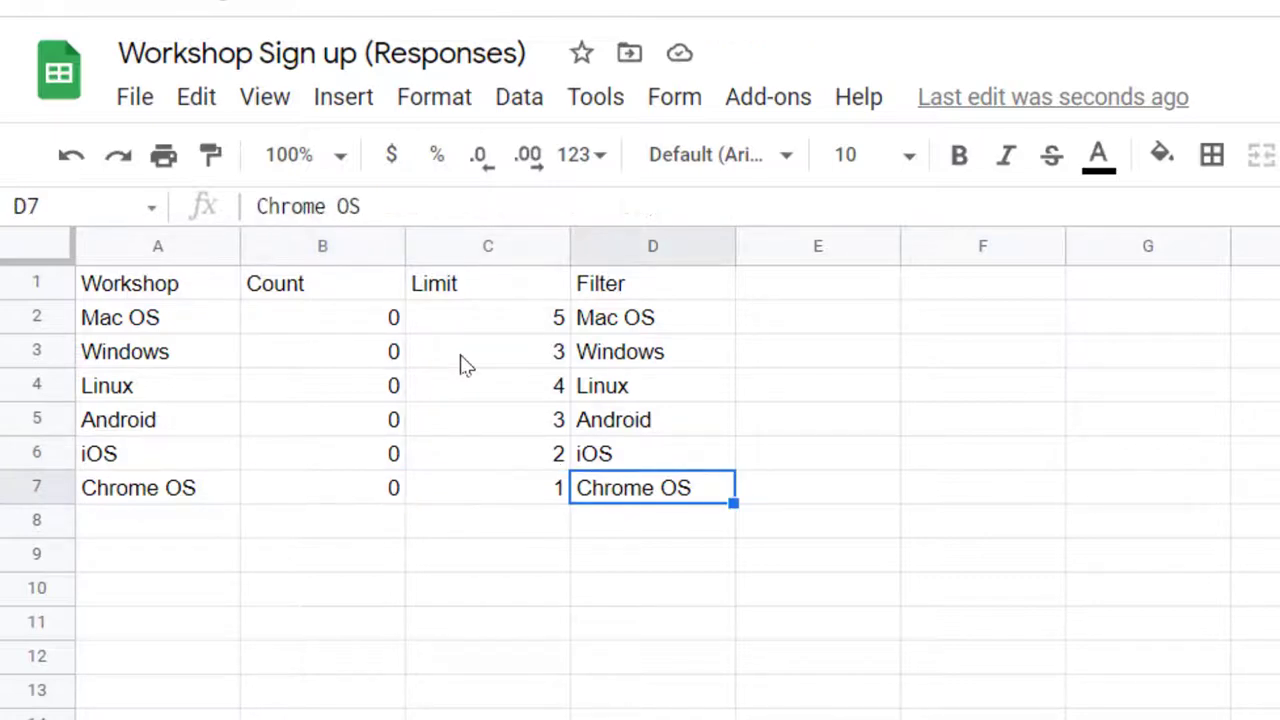
key(Up)
key(Up)
key(Up)
key(Up)
key(Up)
key(Up)
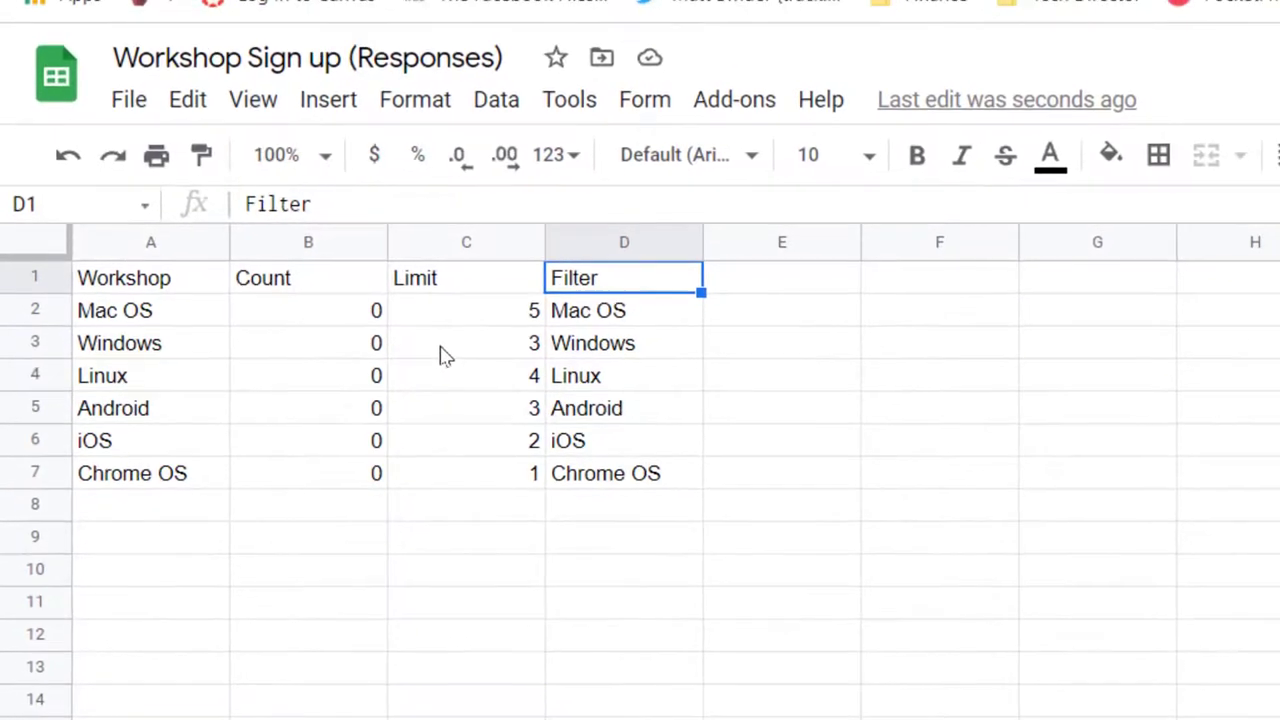
key(Down)
key(Down)
key(Down)
key(Down)
key(Down)
key(Down)
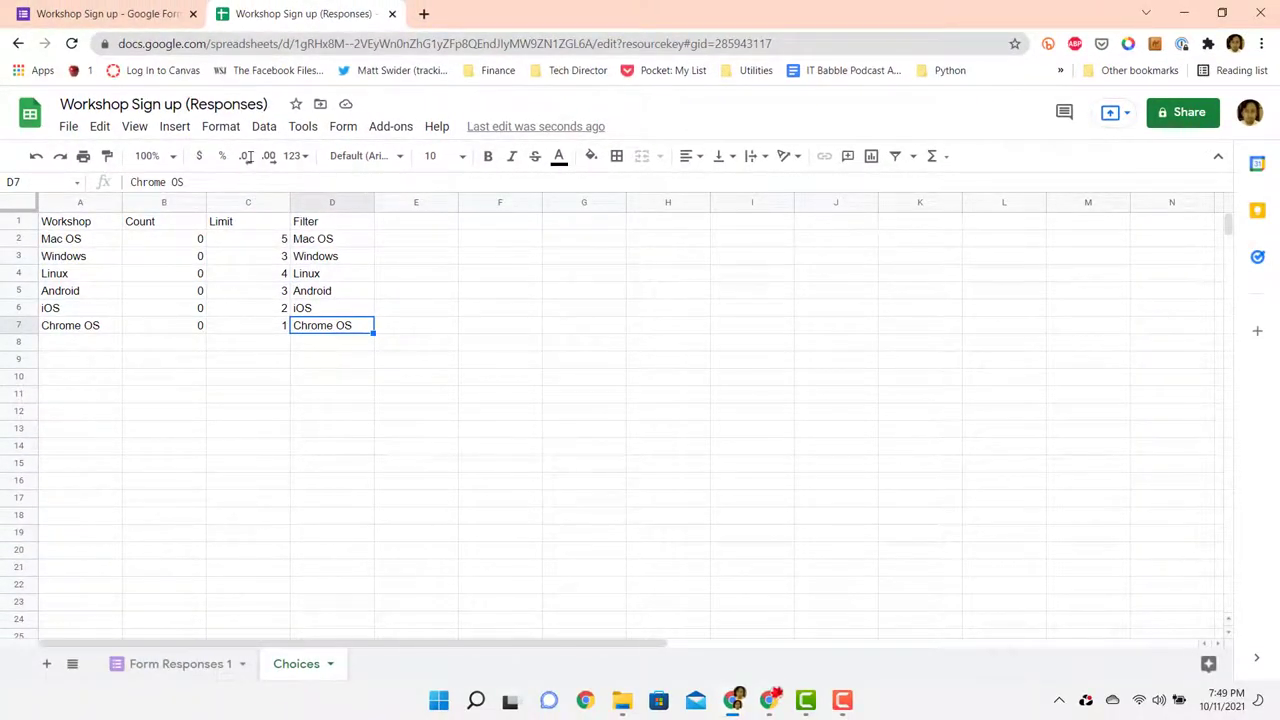
Step: Return to the Workshop Sign up form and start installing the Form Ranger add-on from the Google Workspace Marketplace
click(140, 14)
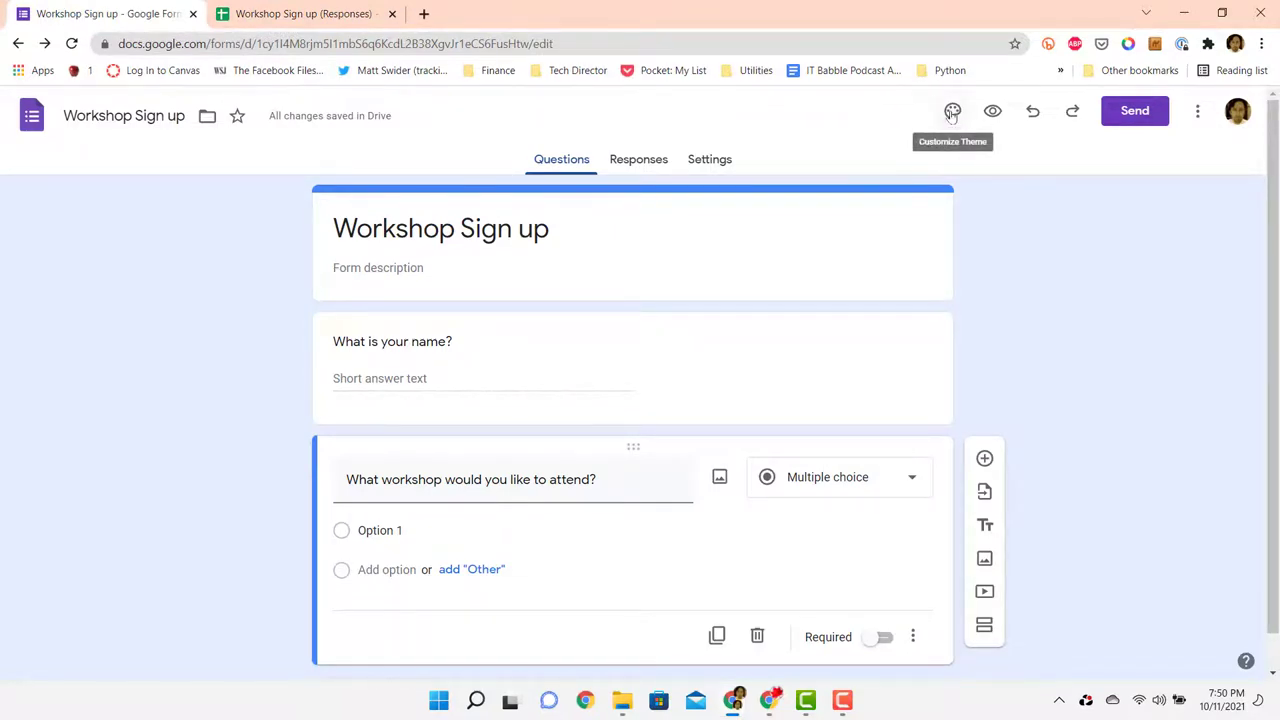
click(1197, 111)
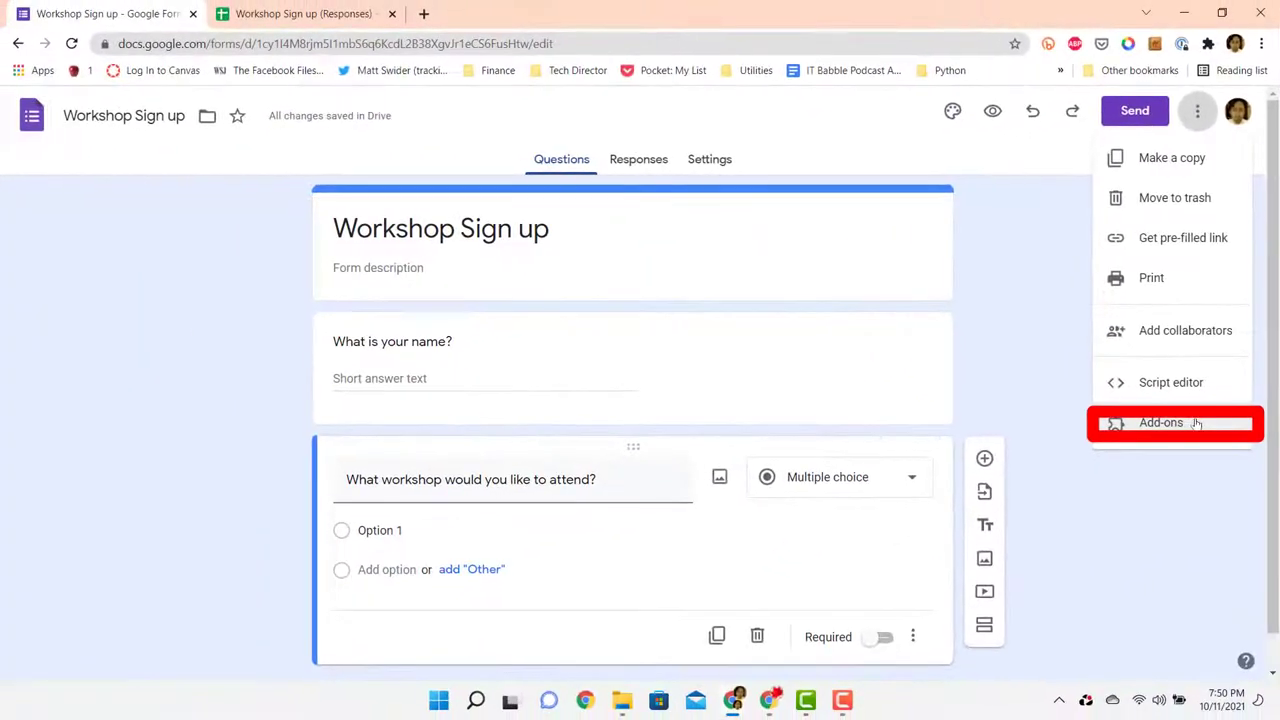
click(1196, 424)
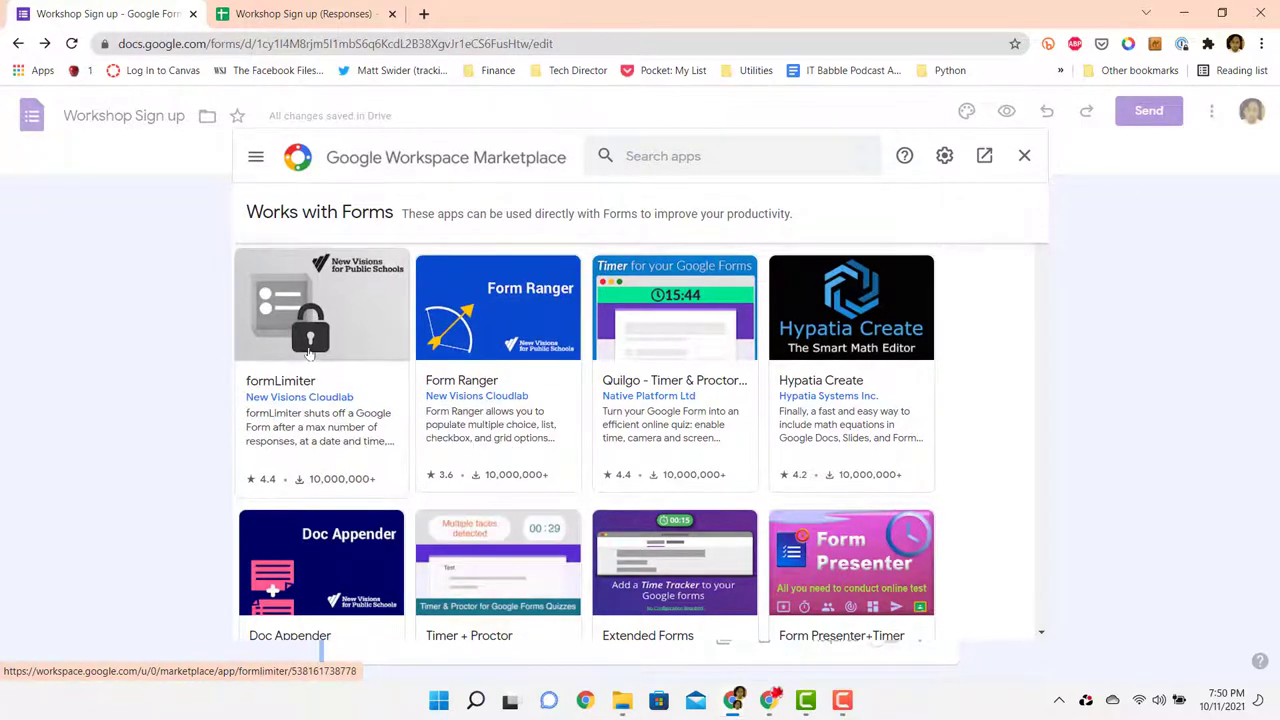
click(465, 340)
click(856, 272)
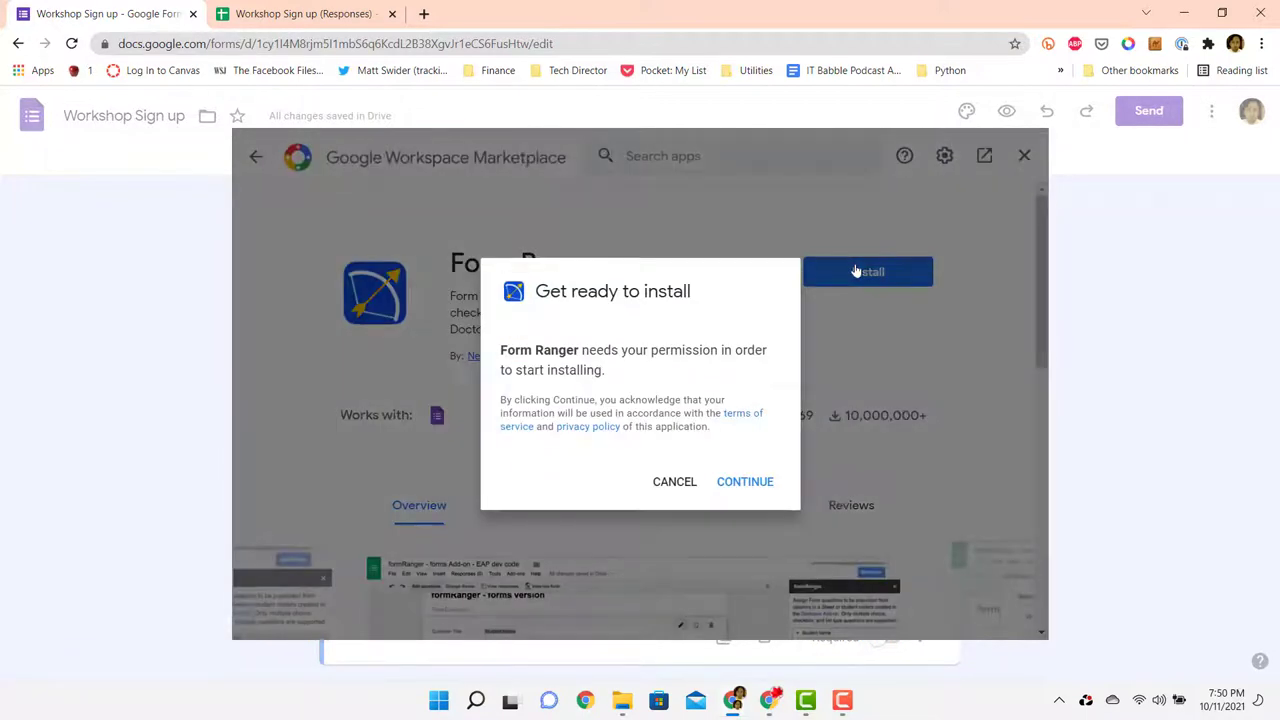
Step: Authorize Form Ranger with the Google account, allow its requested permissions, finish the installation and close the Marketplace
click(729, 481)
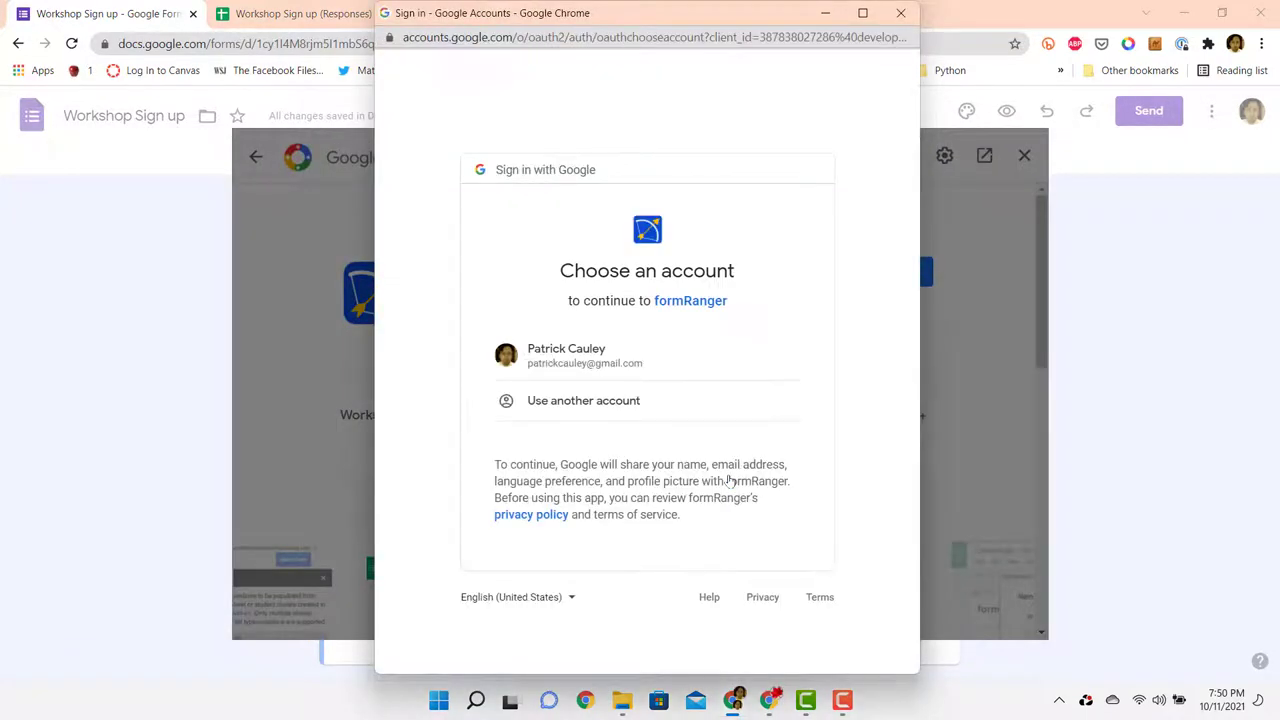
click(591, 360)
scroll(596, 362, down, 5)
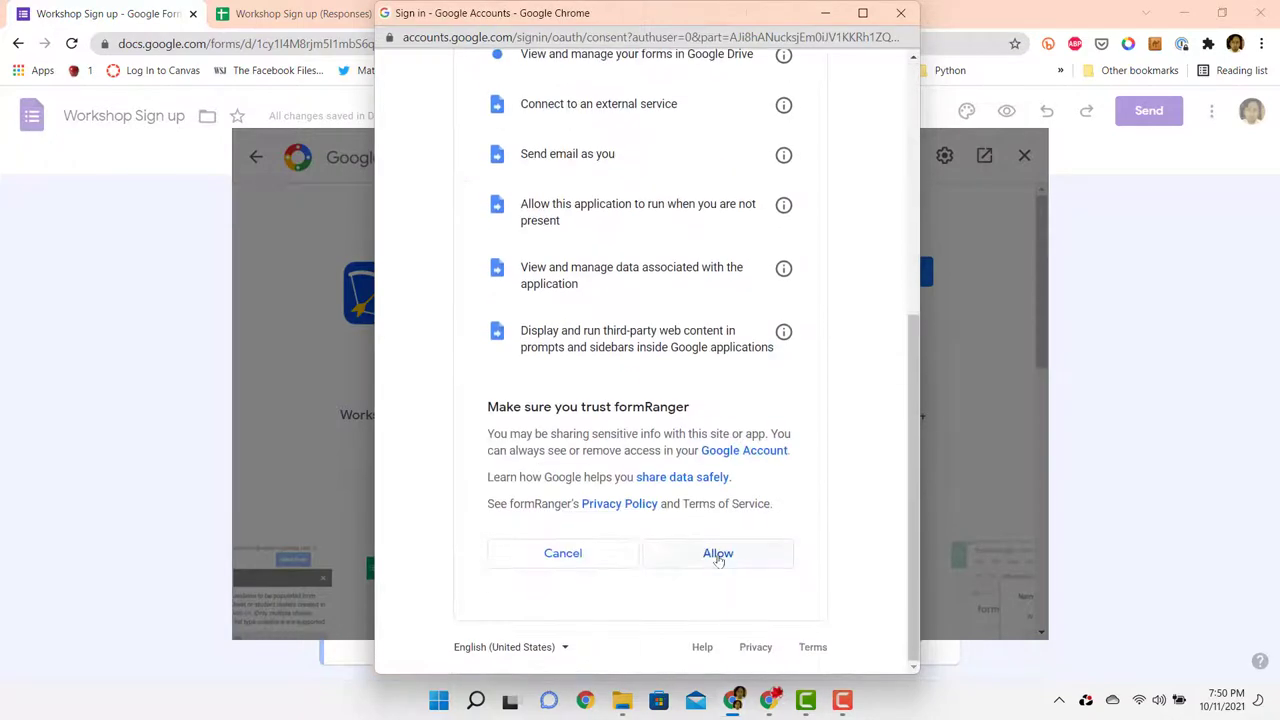
click(717, 551)
click(771, 566)
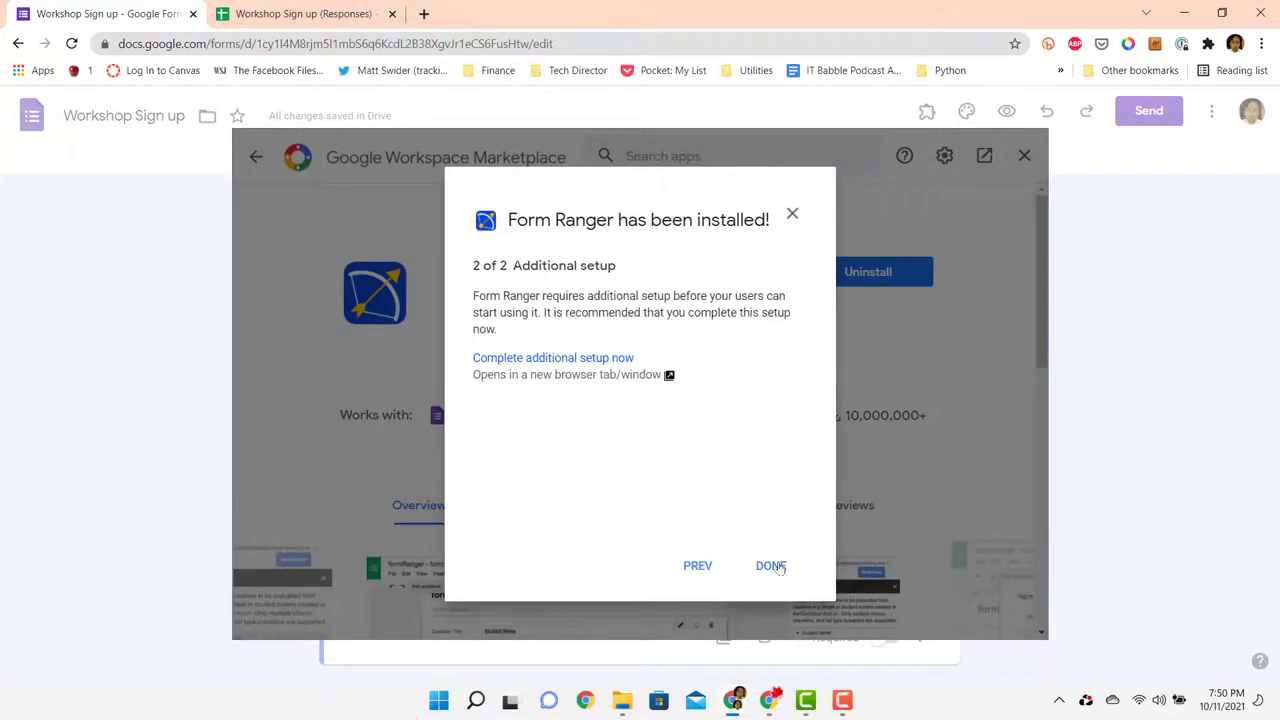
click(771, 566)
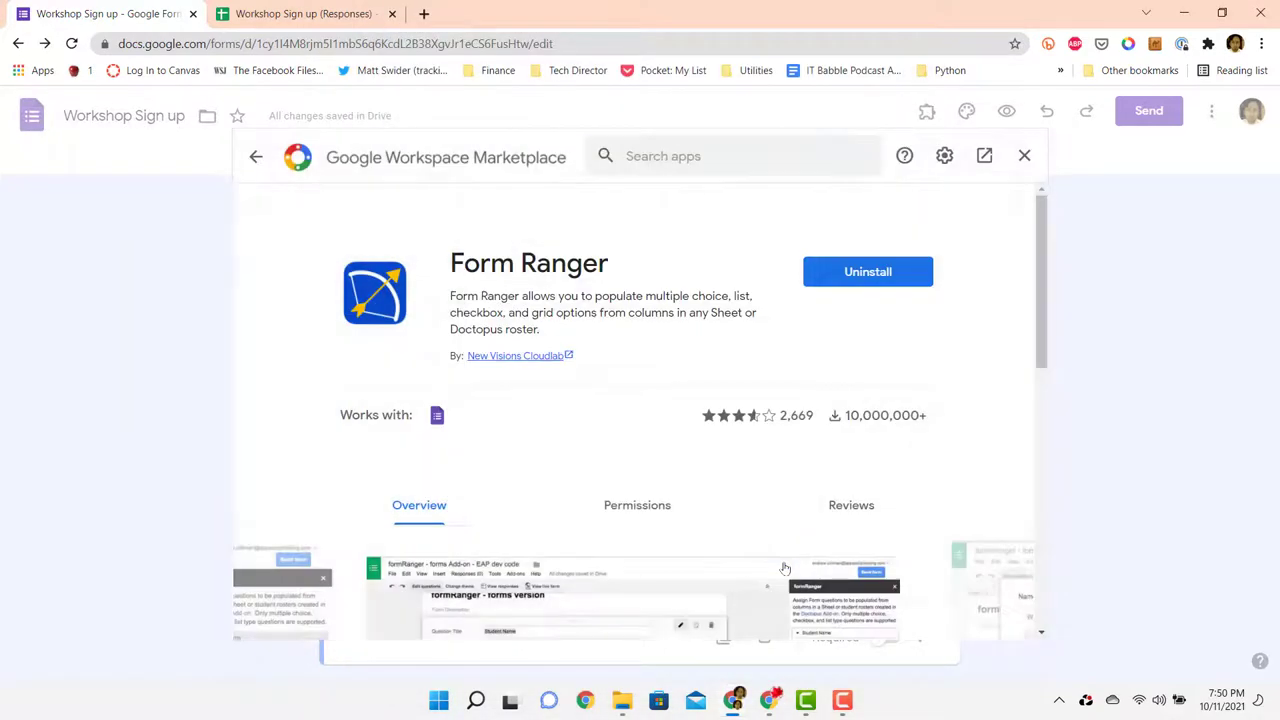
click(1024, 158)
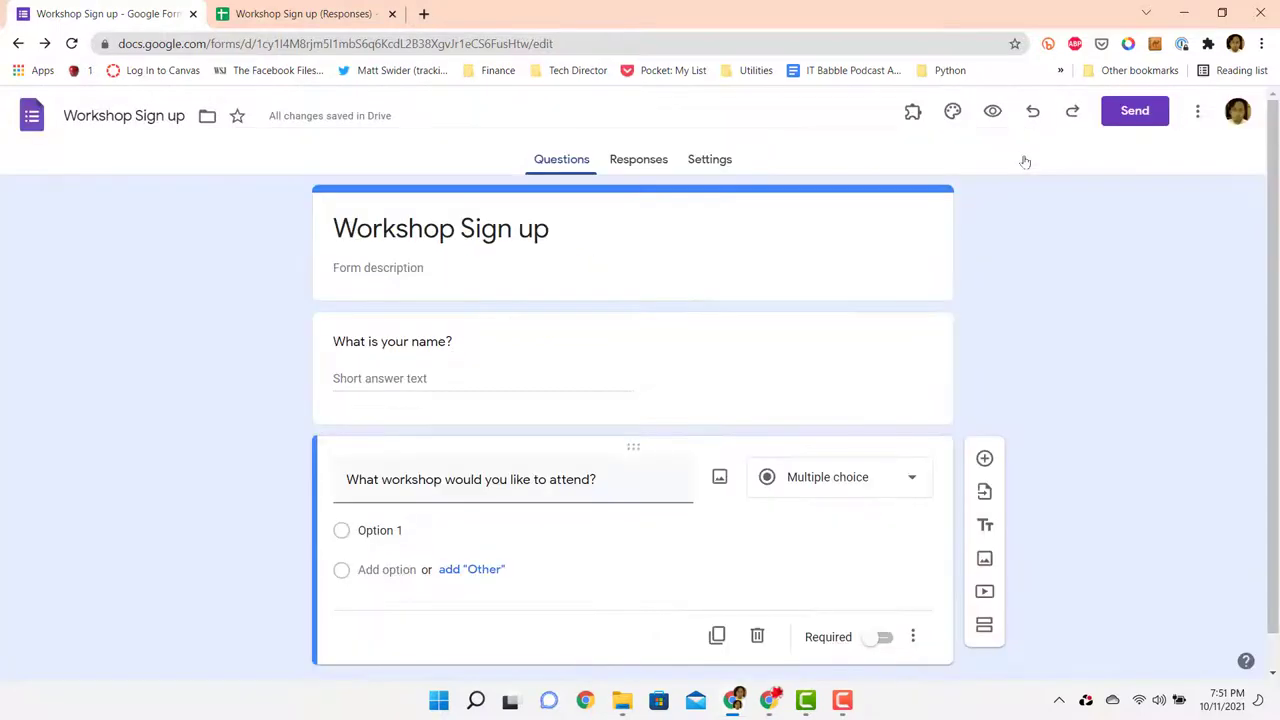
Step: Start Form Ranger and enable populating the "What workshop would you like to attend?" question from a range
click(912, 125)
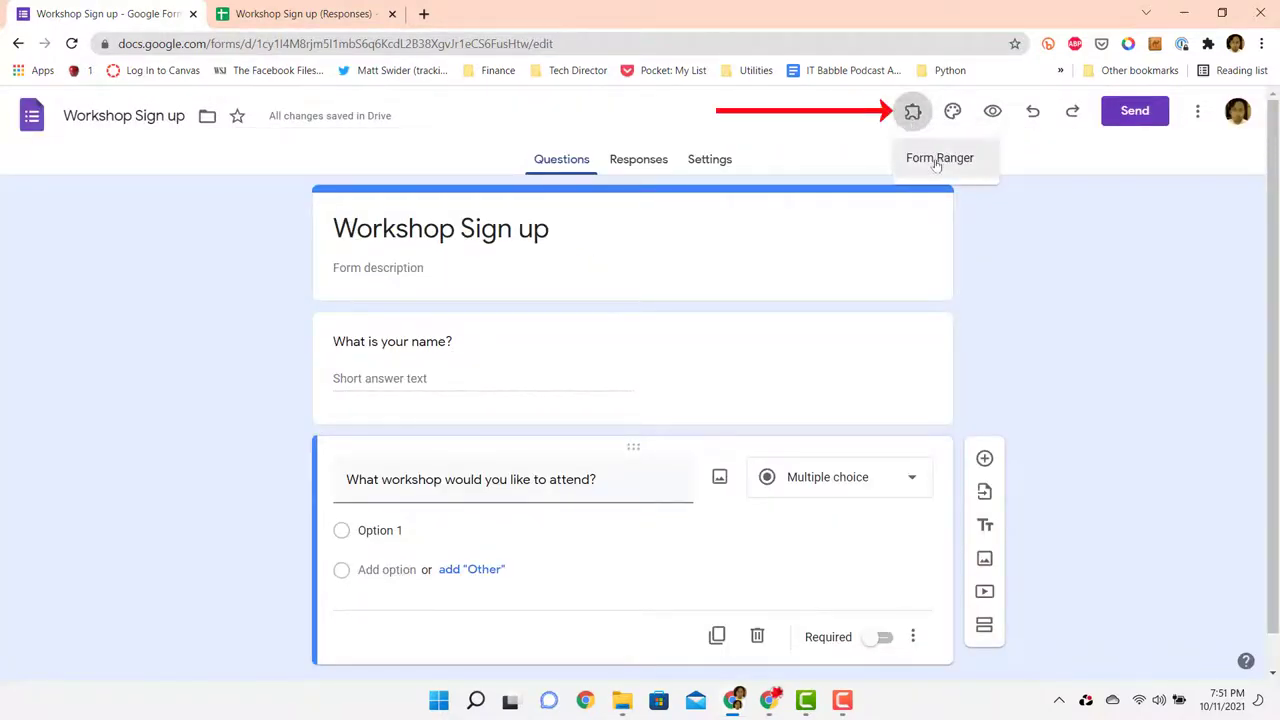
click(936, 162)
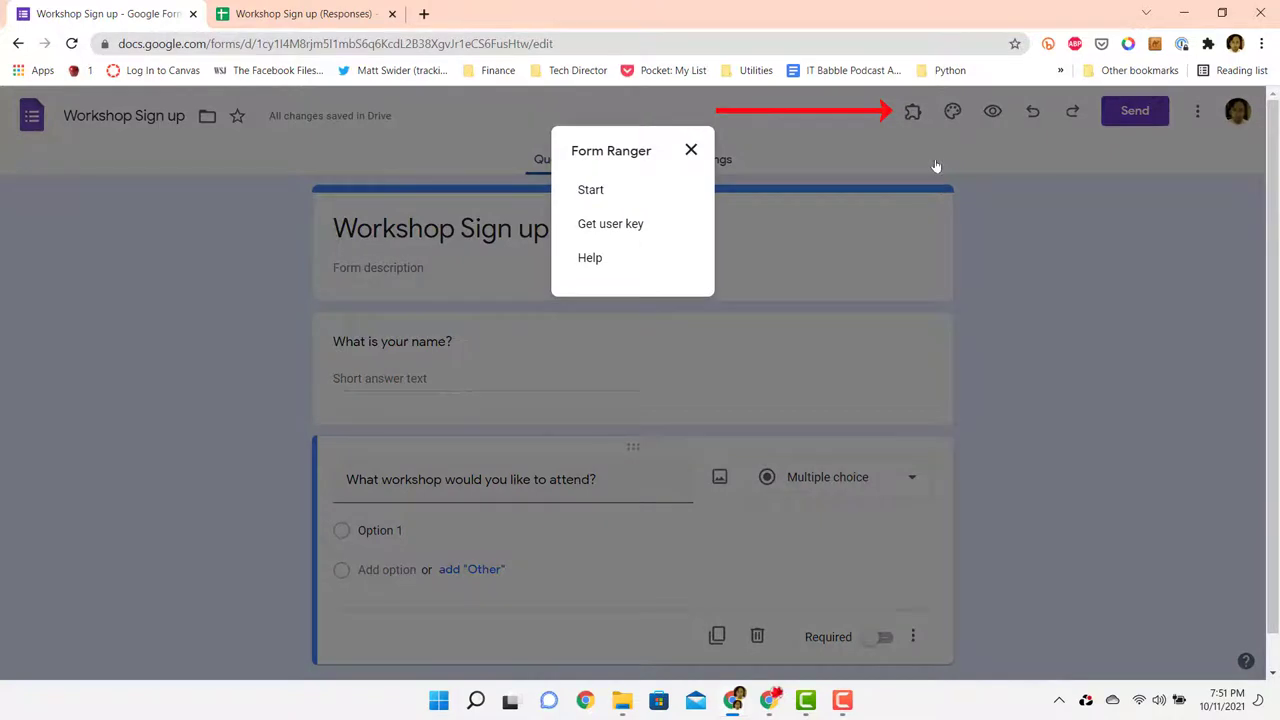
click(600, 191)
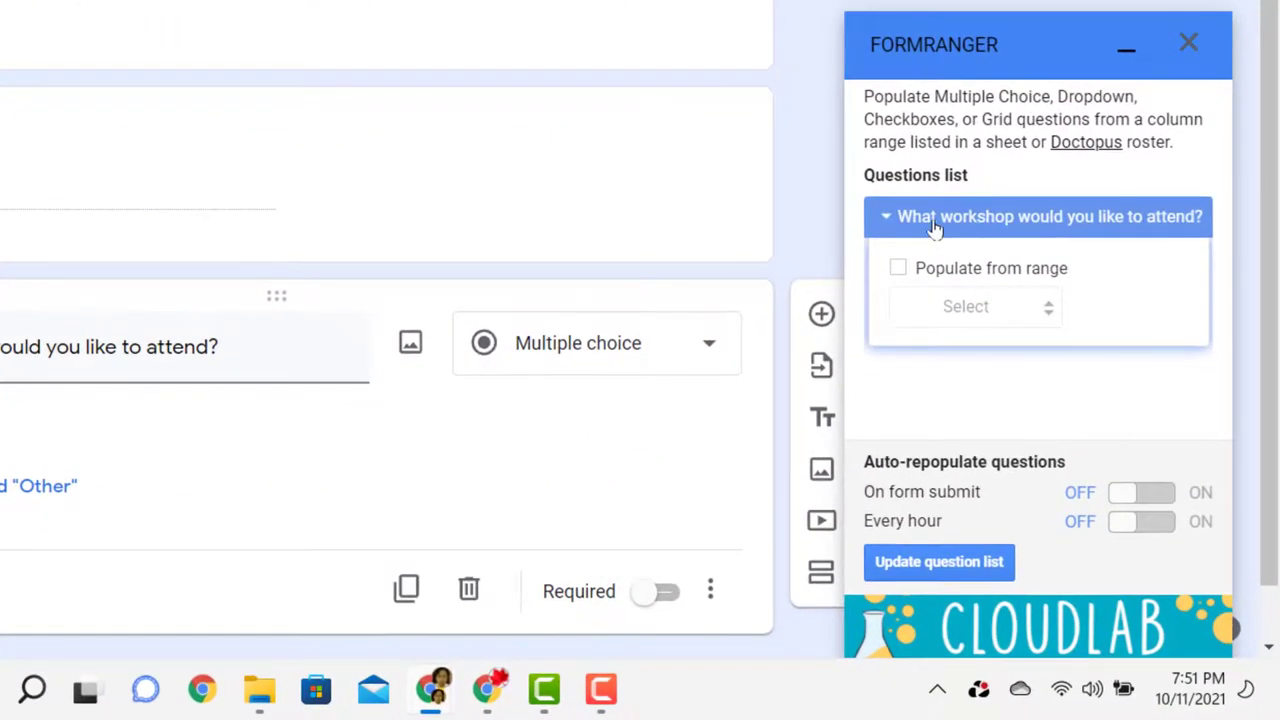
click(897, 272)
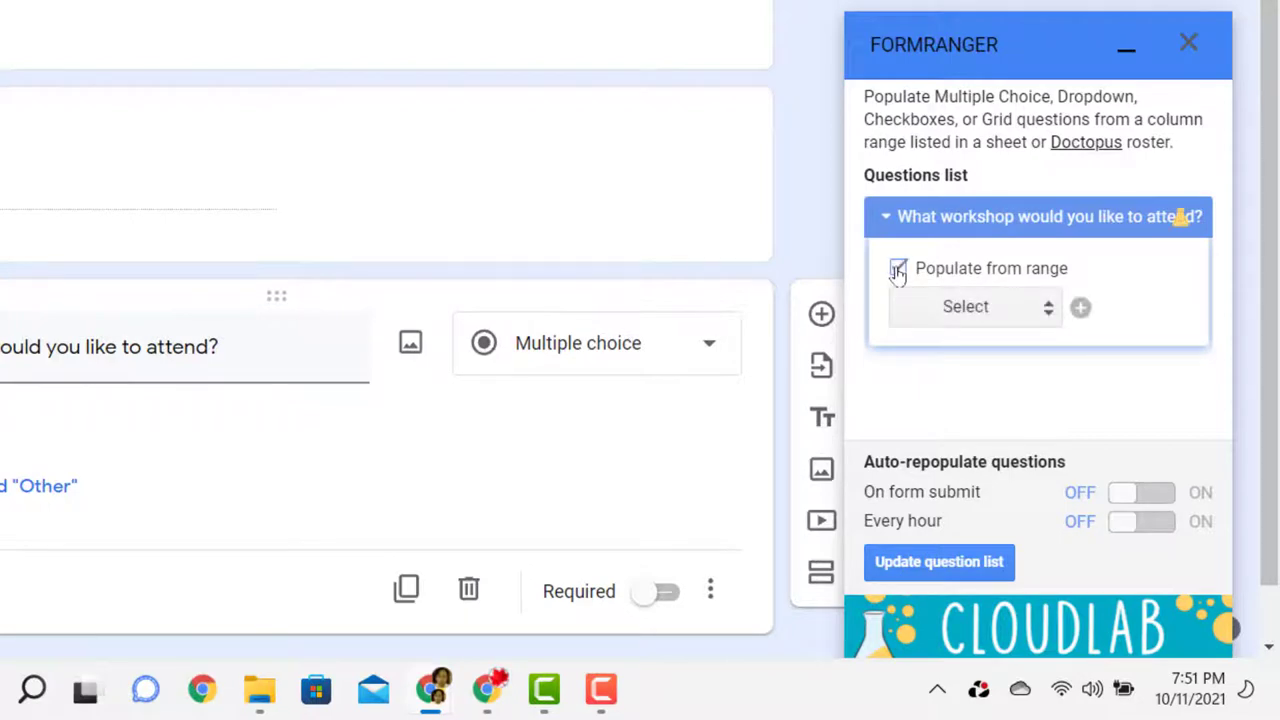
click(966, 306)
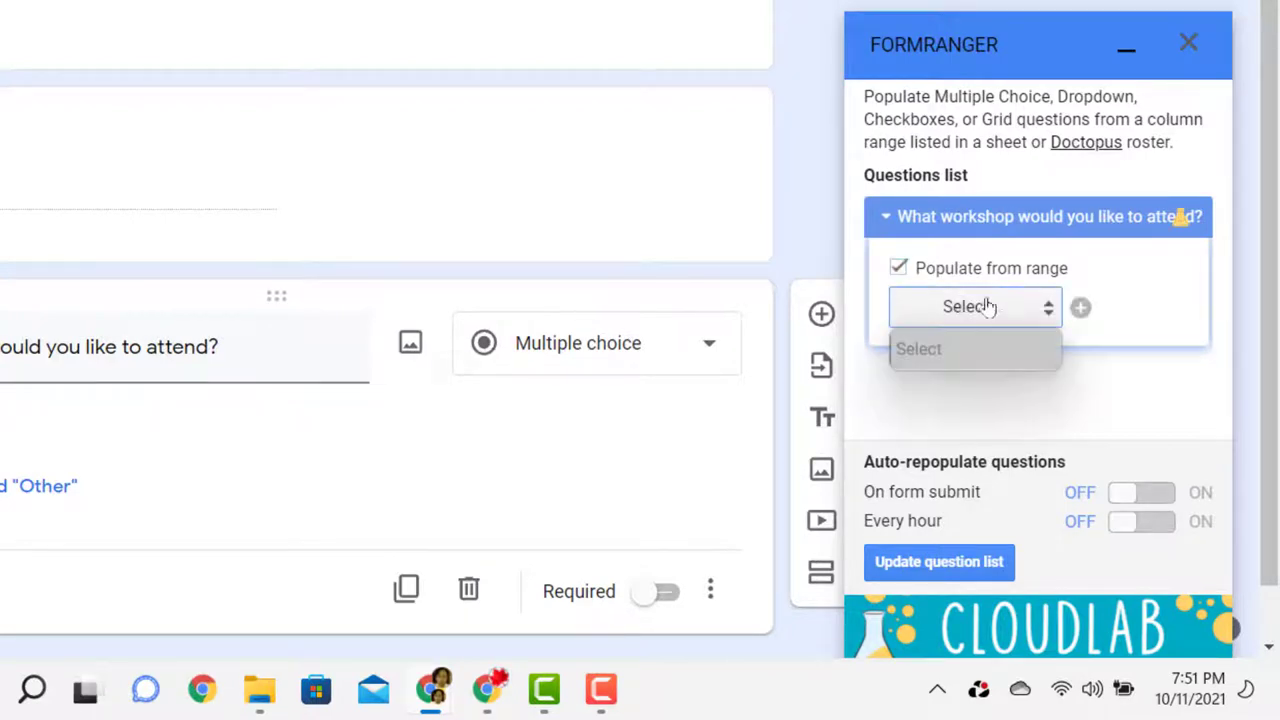
Step: Add a new range for the question, using the Workshop Sign up (Responses) spreadsheet as its source
click(1079, 310)
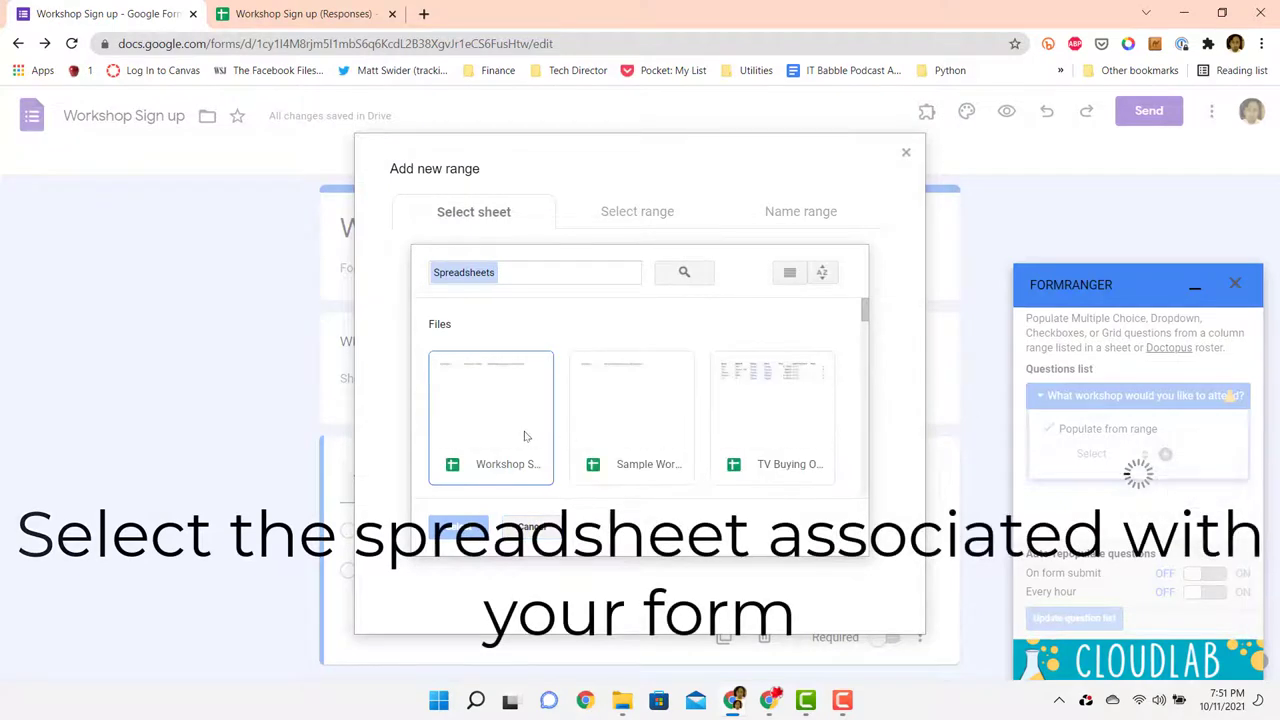
click(490, 468)
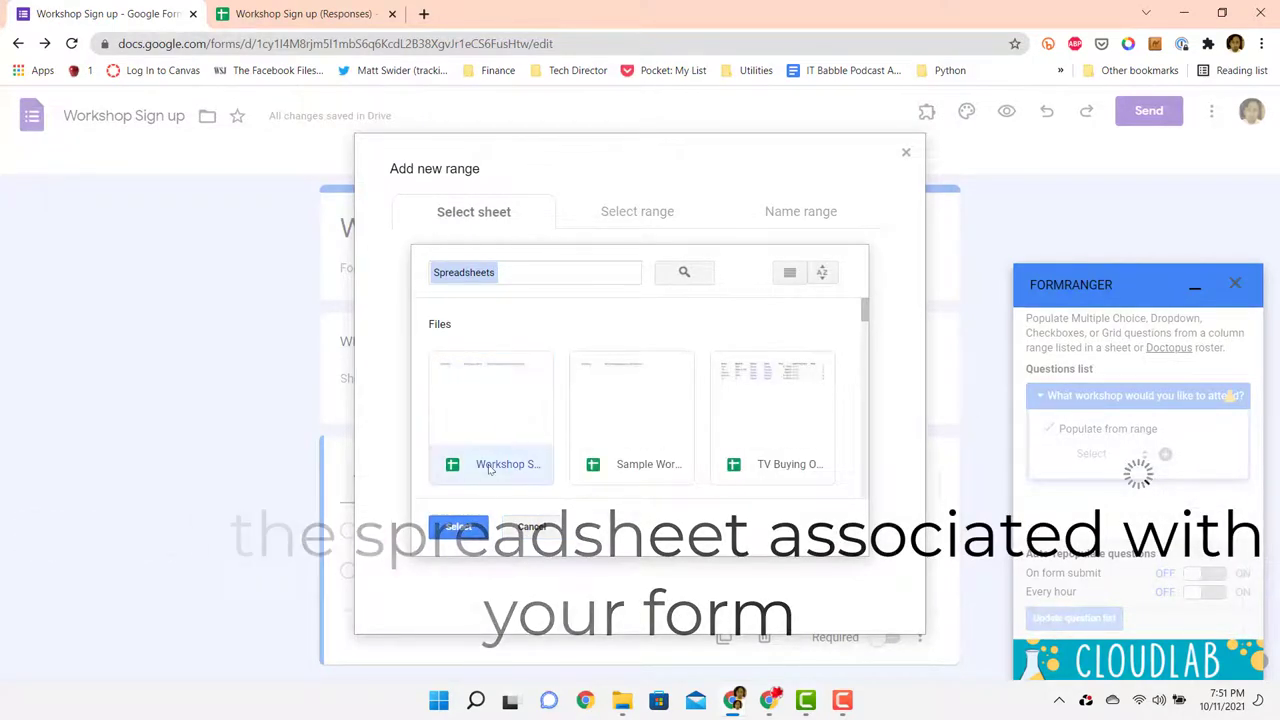
click(458, 528)
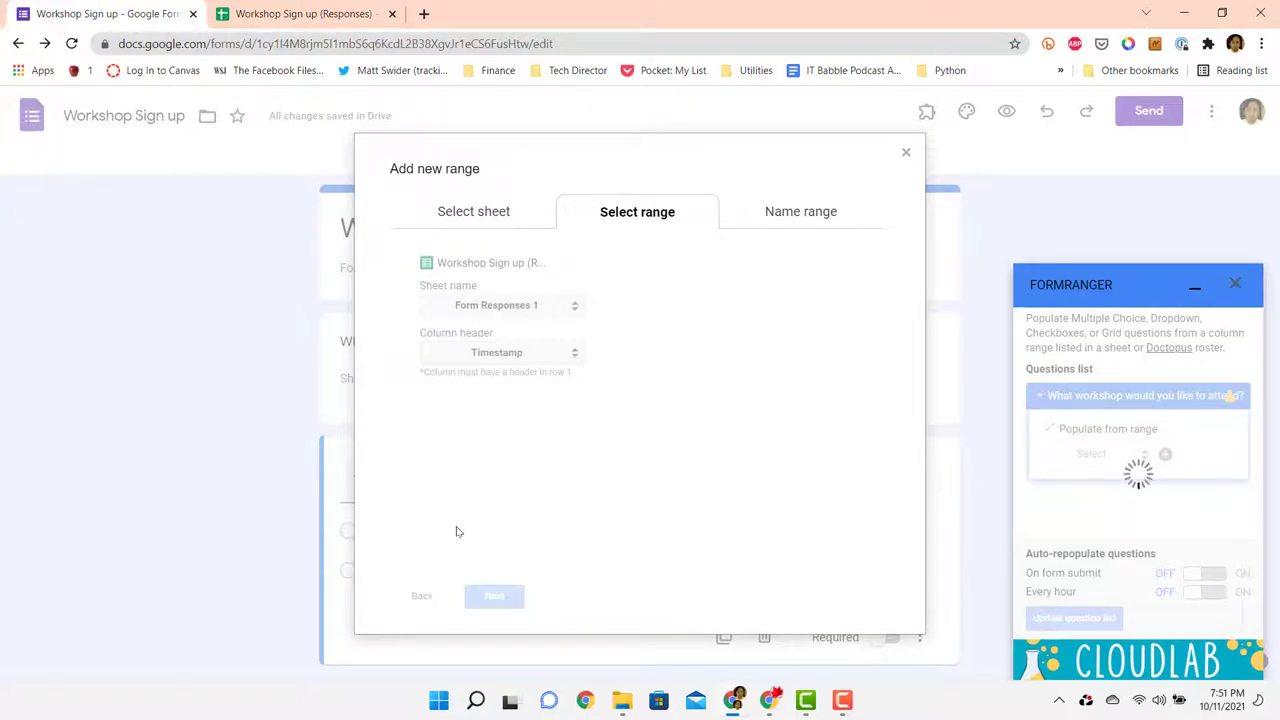
Step: Set the range's sheet to Choices and its column header to Filter, and continue to naming the range
click(526, 312)
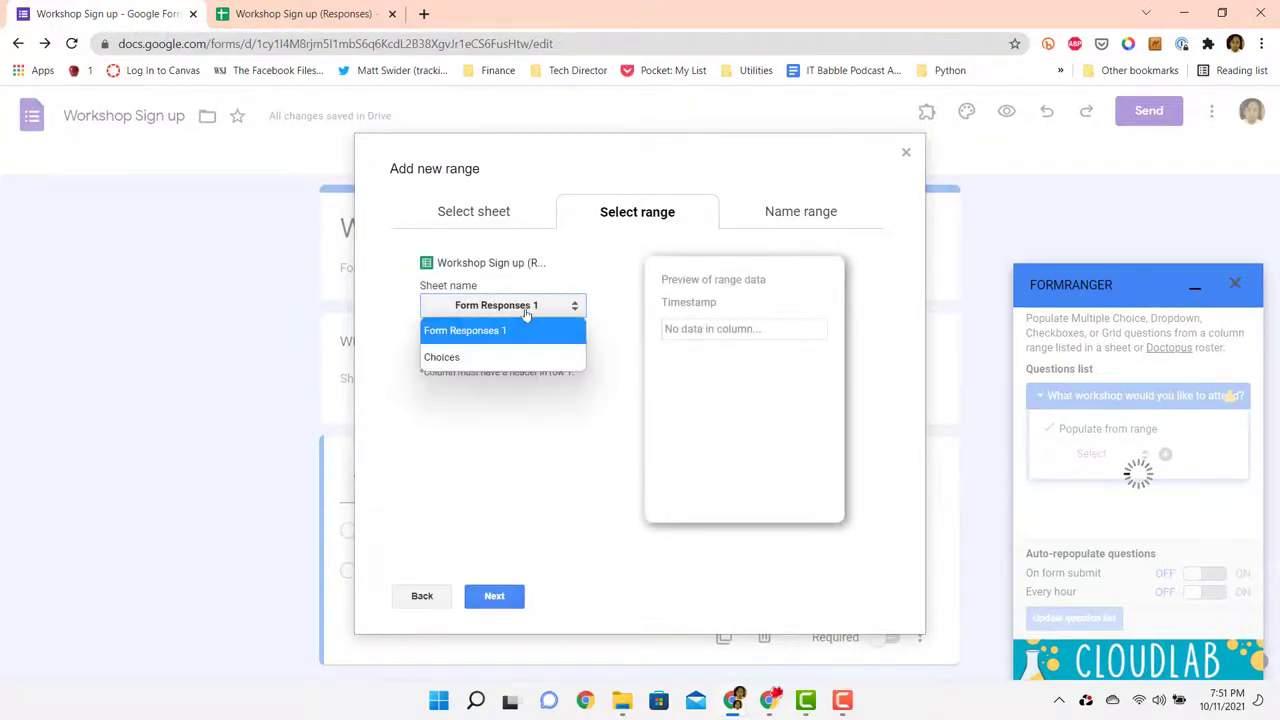
click(467, 357)
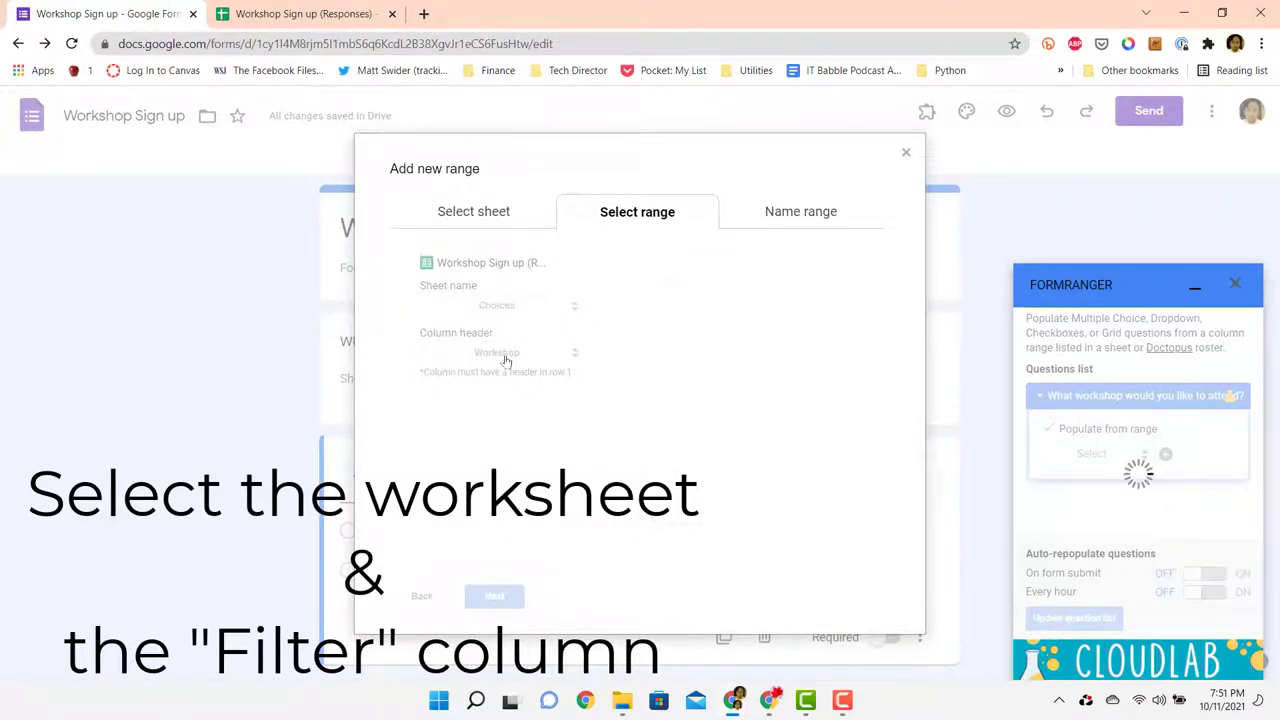
click(506, 354)
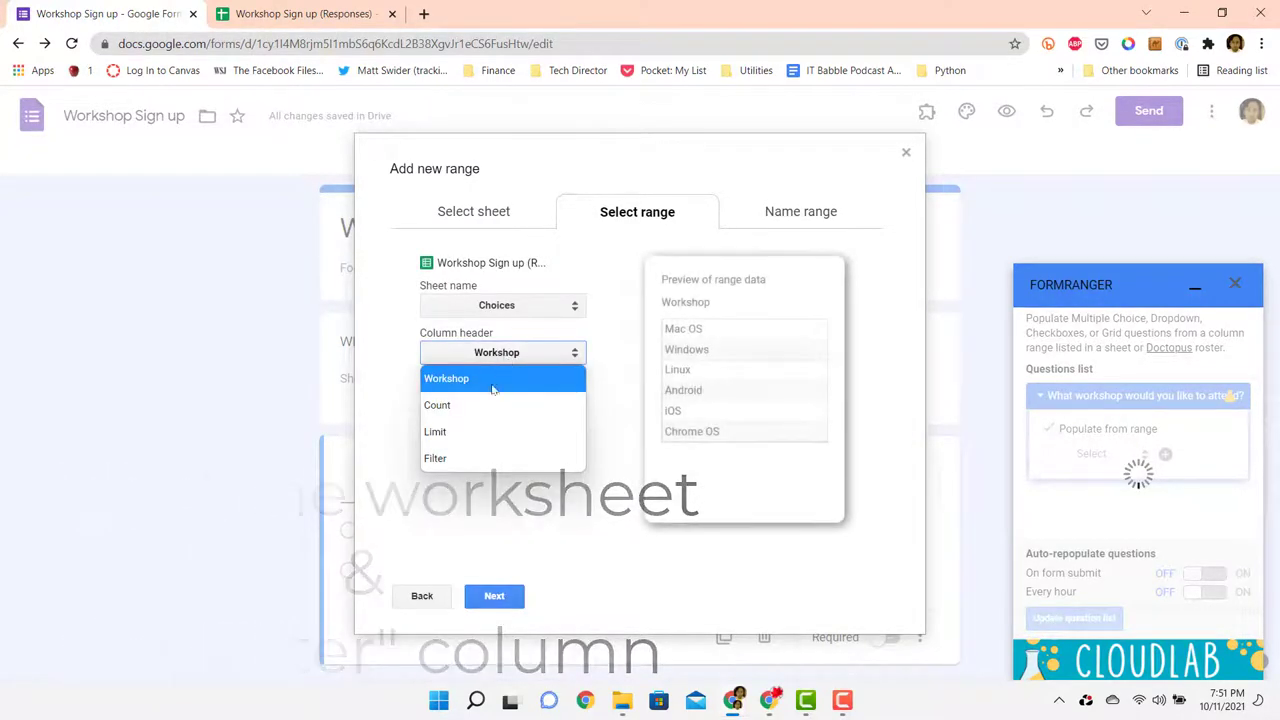
click(479, 456)
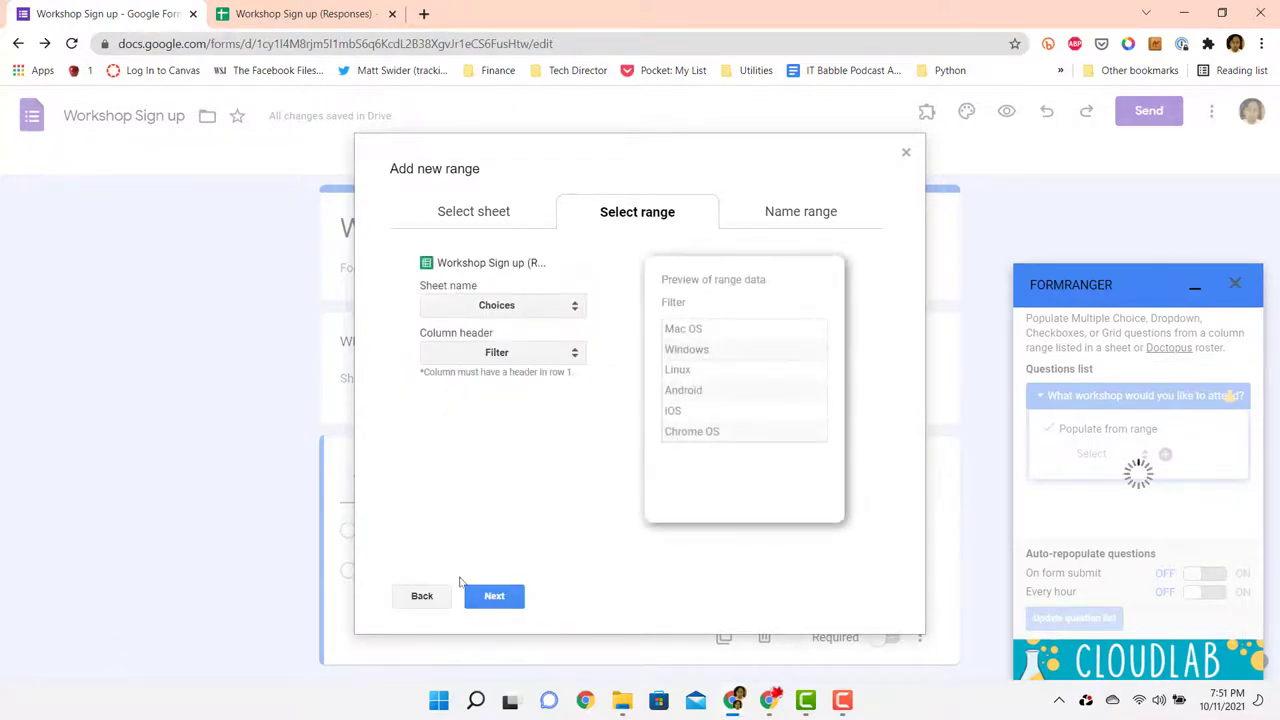
click(490, 596)
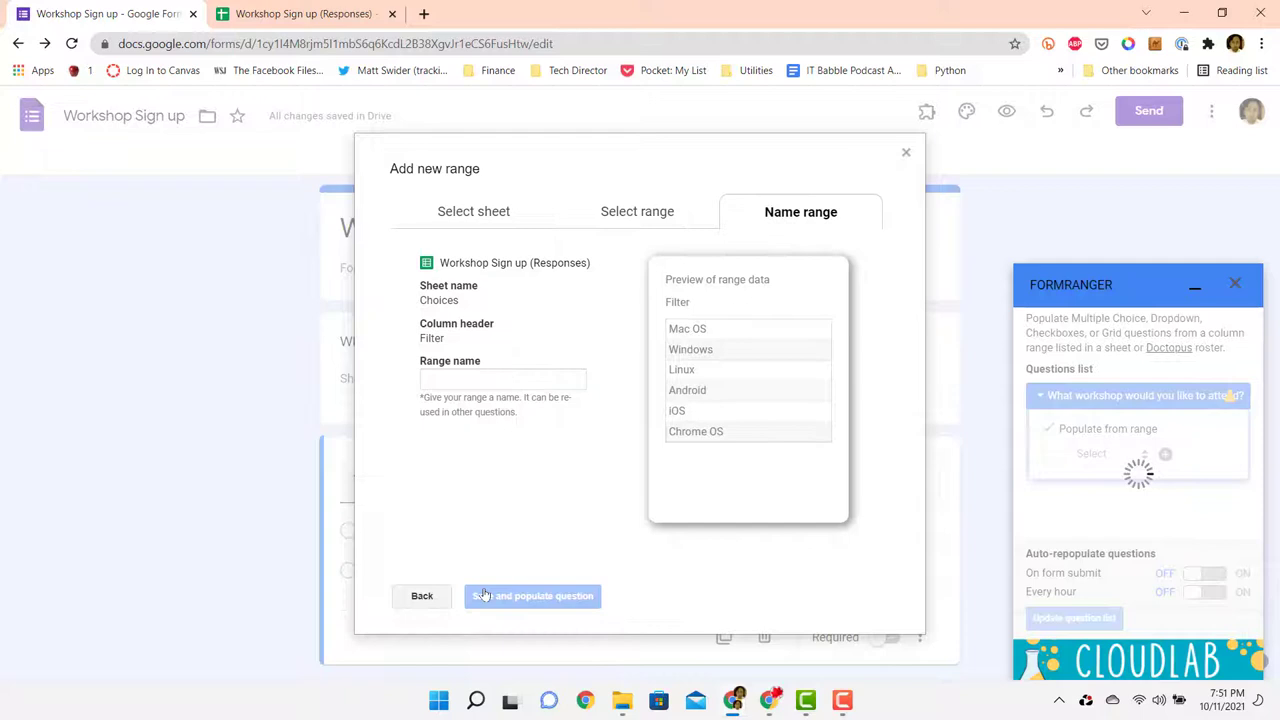
Step: Name the range "filter", save it to populate the workshop question, and check the question's choices
click(495, 381)
text(filter)
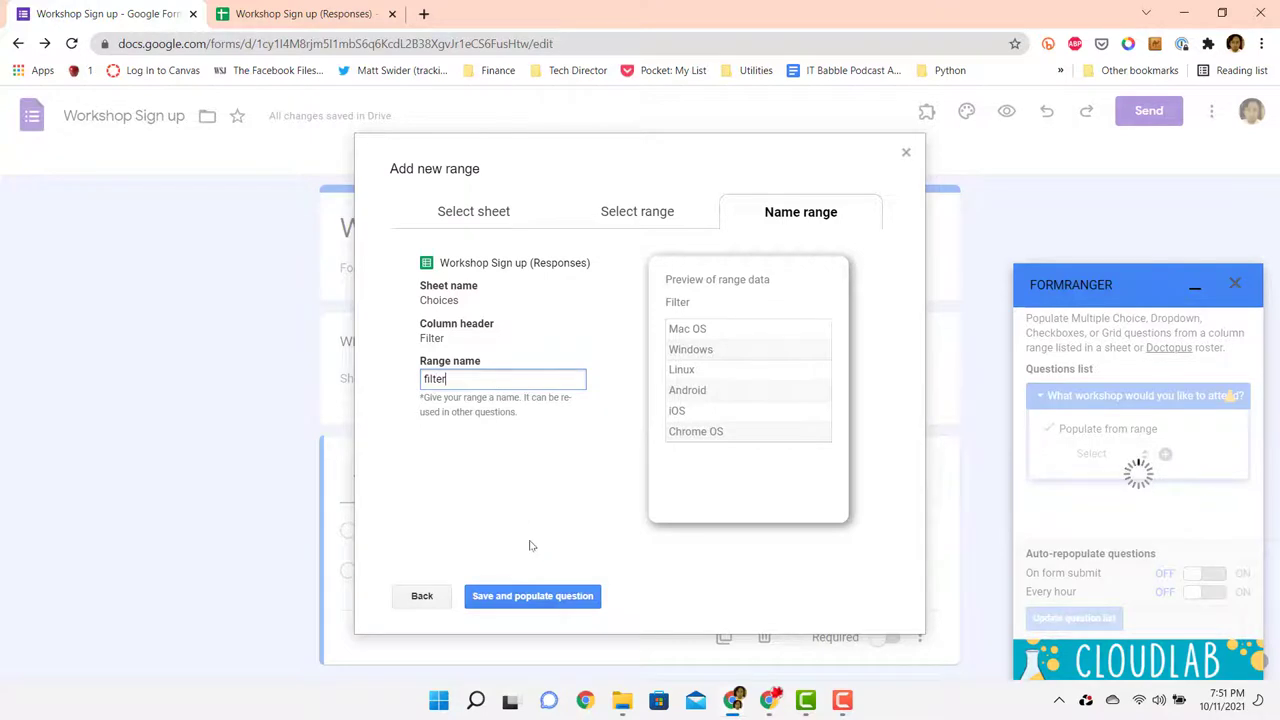
click(537, 596)
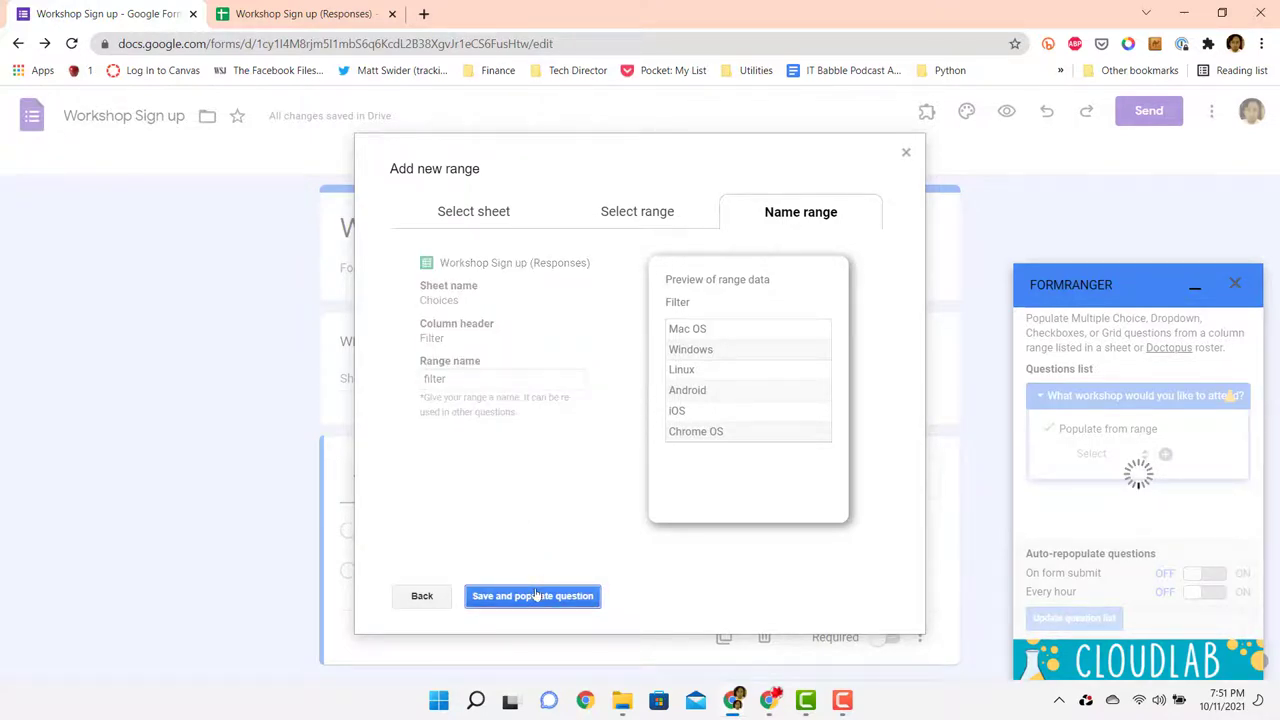
scroll(540, 577, down, 1)
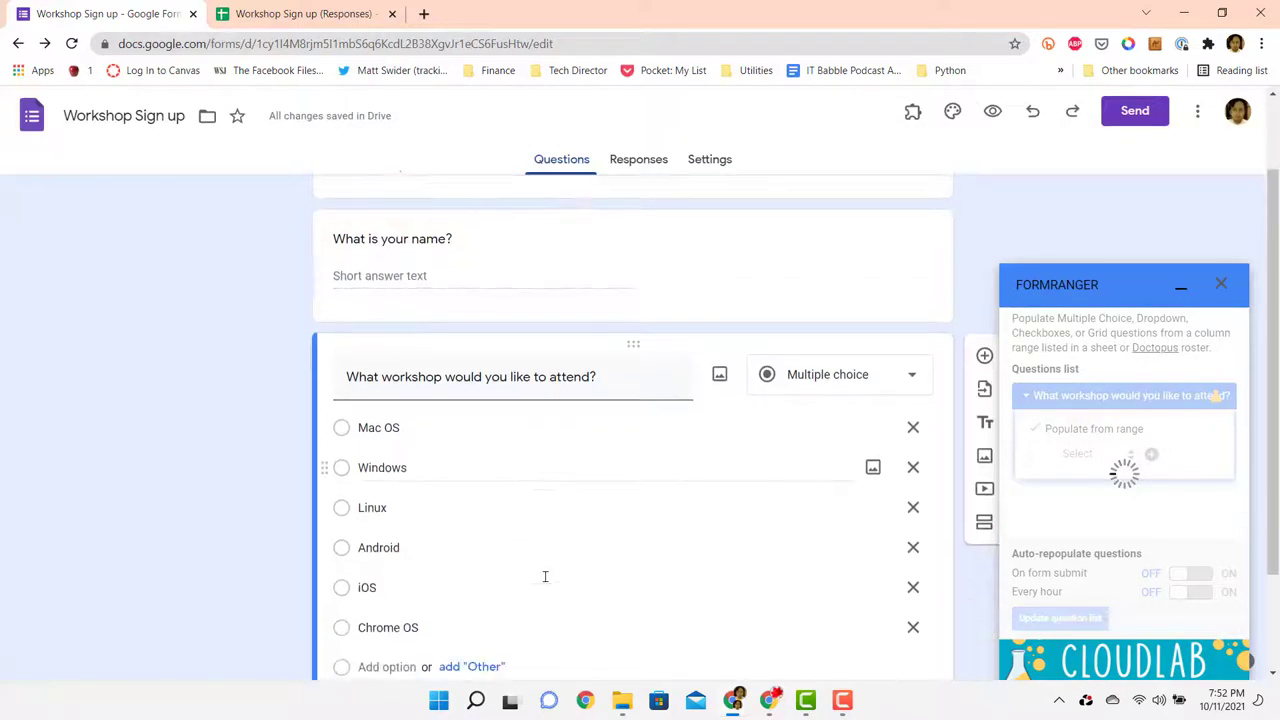
scroll(545, 578, down, 1)
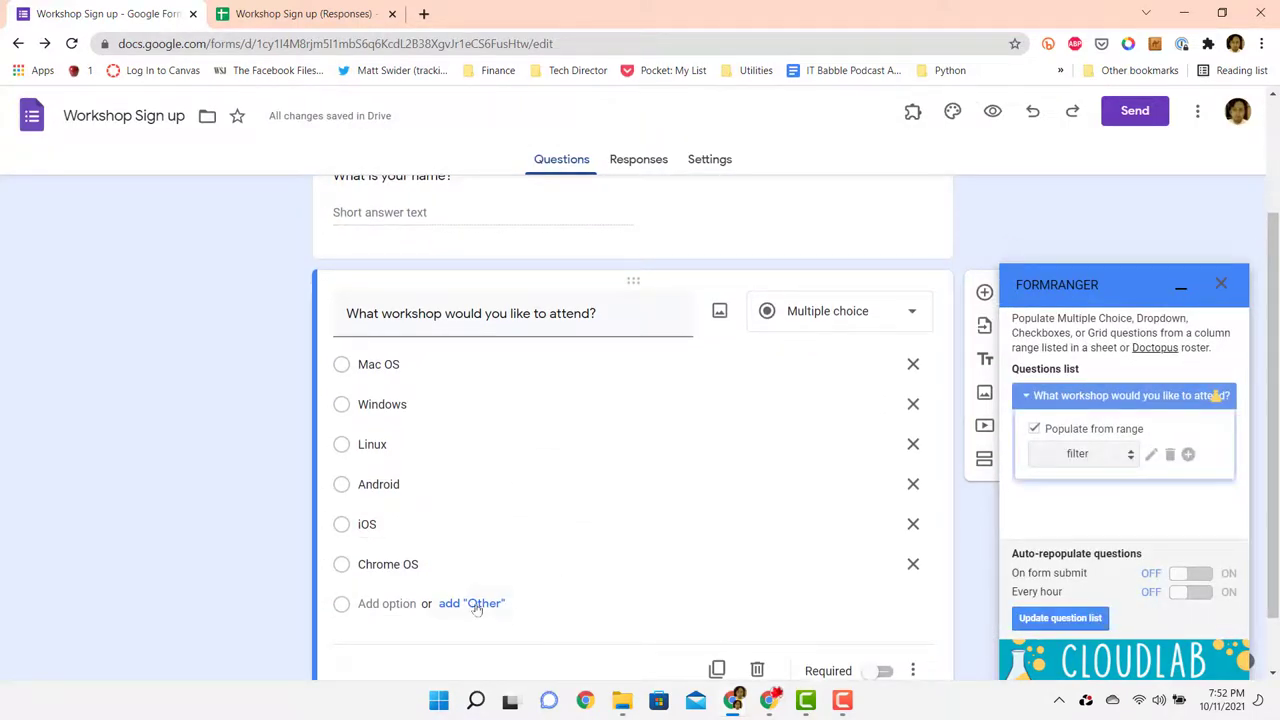
scroll(715, 514, up, 2)
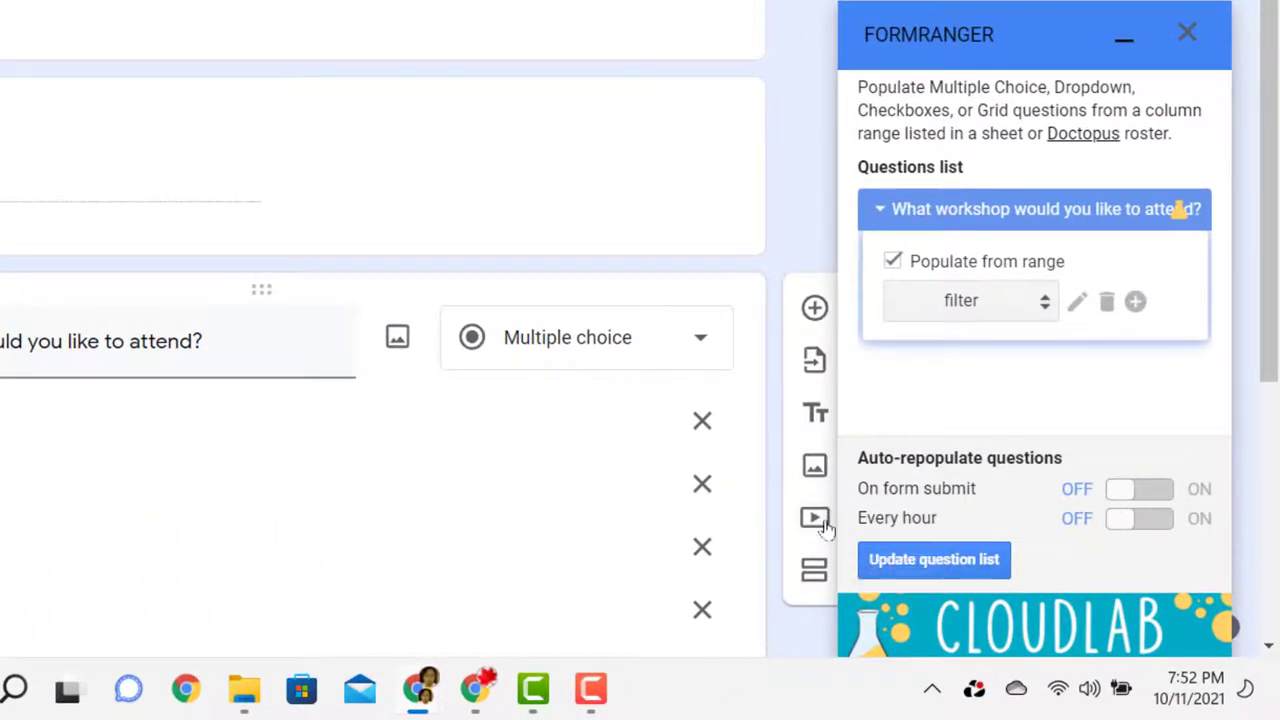
Step: Turn on auto-repopulating questions both on form submit and every hour, and close Form Ranger
click(1152, 490)
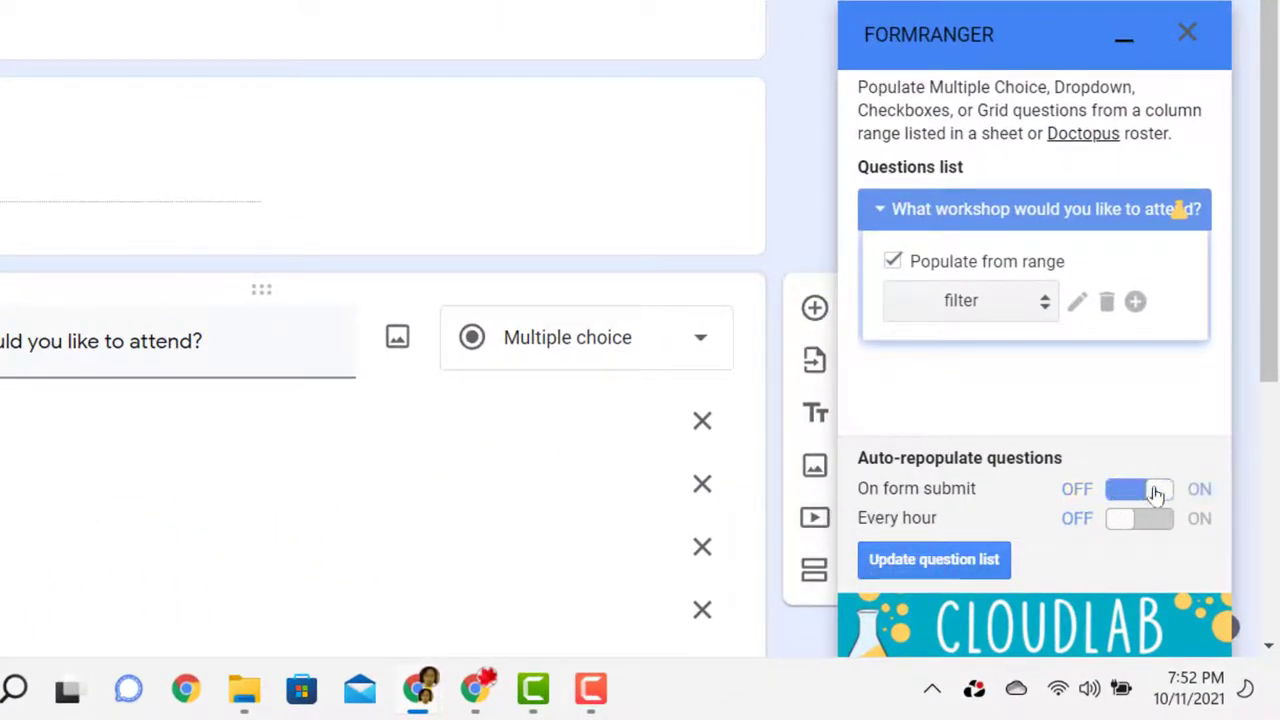
click(1146, 520)
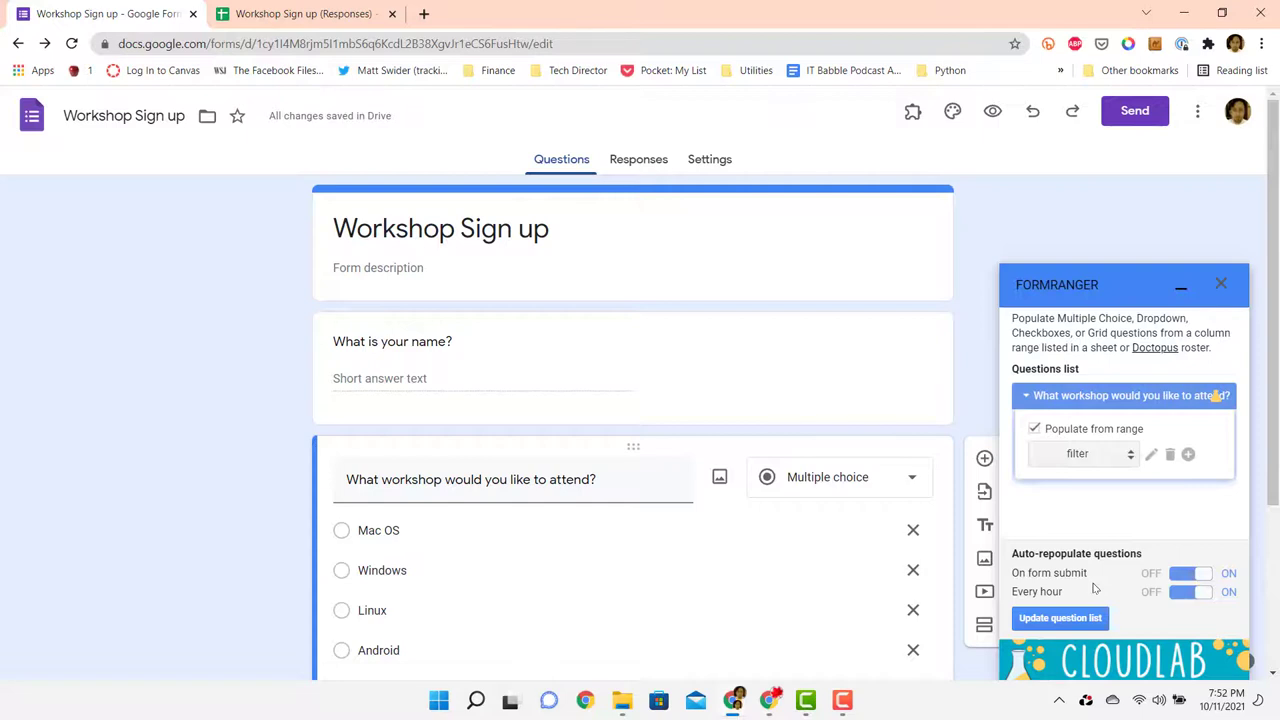
click(1220, 287)
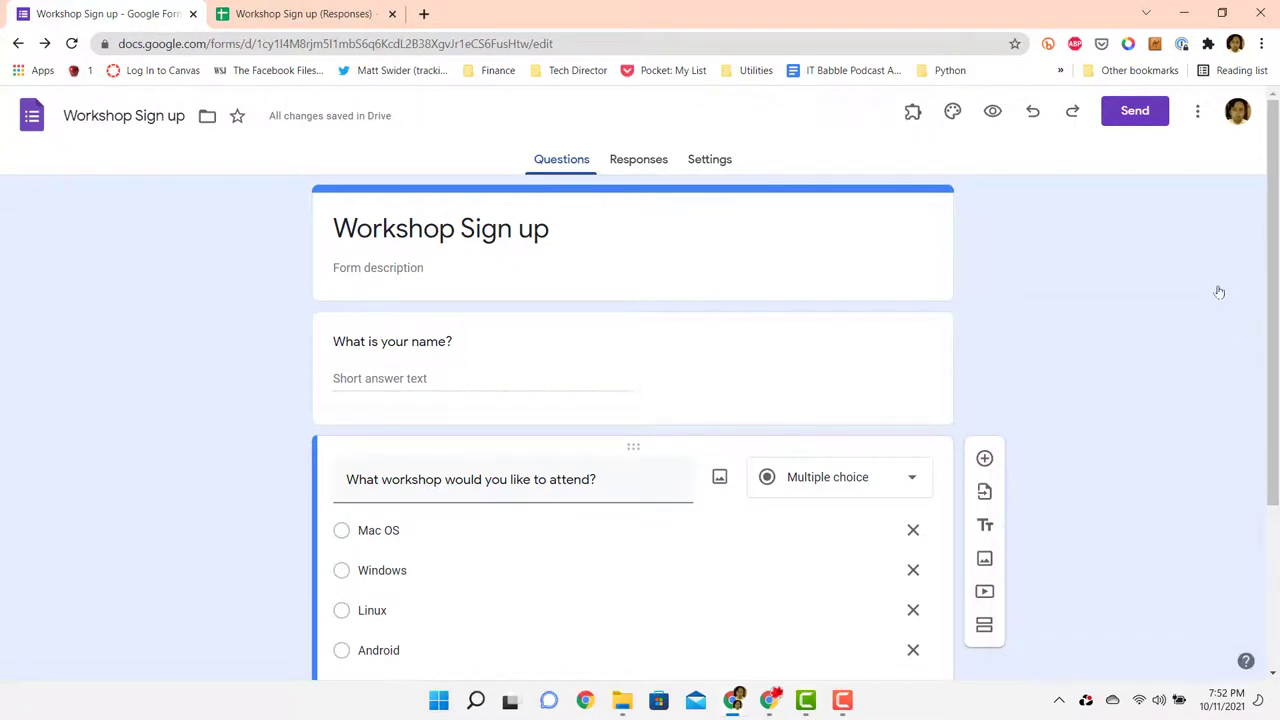
Step: Look over the form's questions, open the form preview and dismiss the autosave notice
scroll(1124, 356, down, 2)
scroll(1124, 358, up, 2)
click(992, 111)
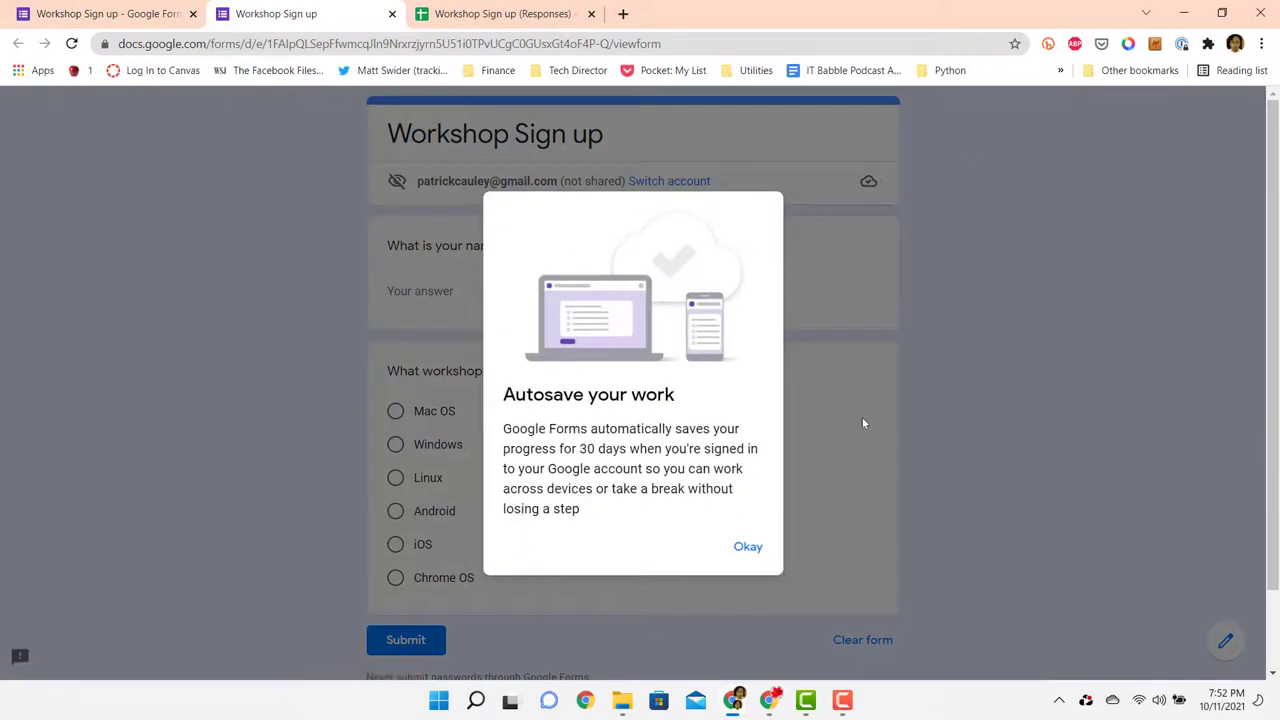
click(749, 548)
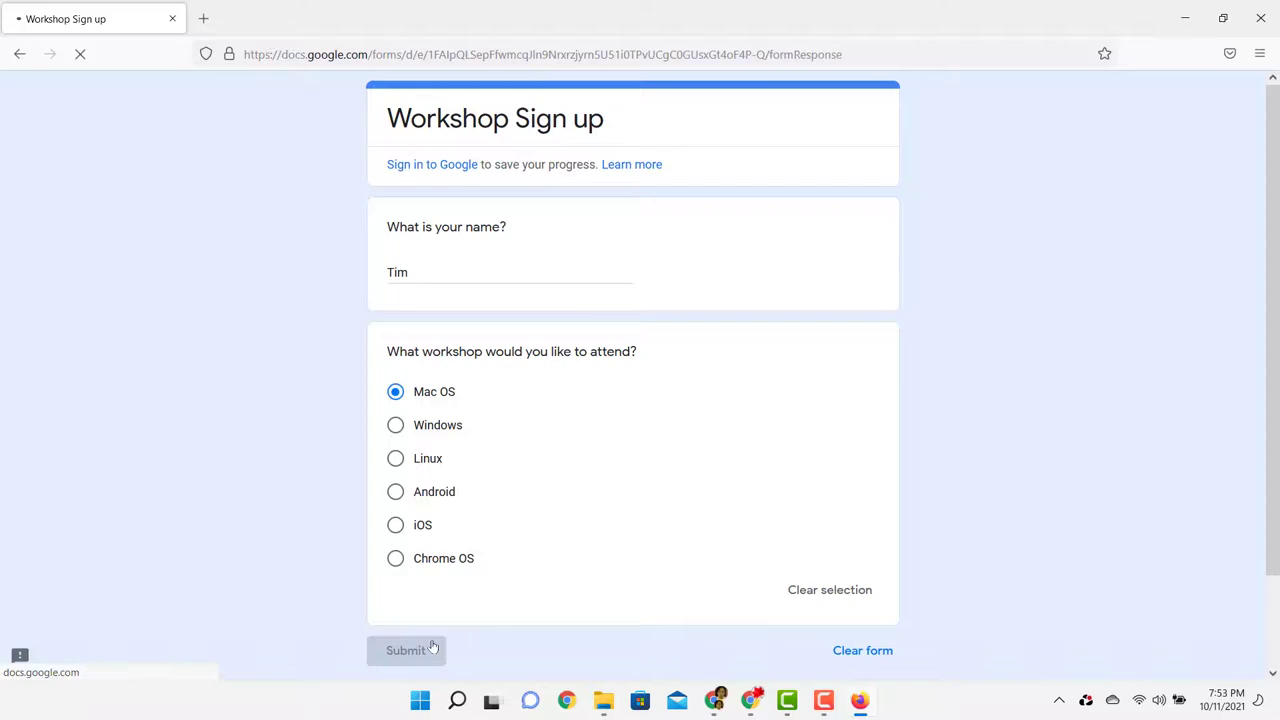
Step: Enter a respondent's first name in a test response of the Workshop Sign up form
click(395, 272)
text(Terry)
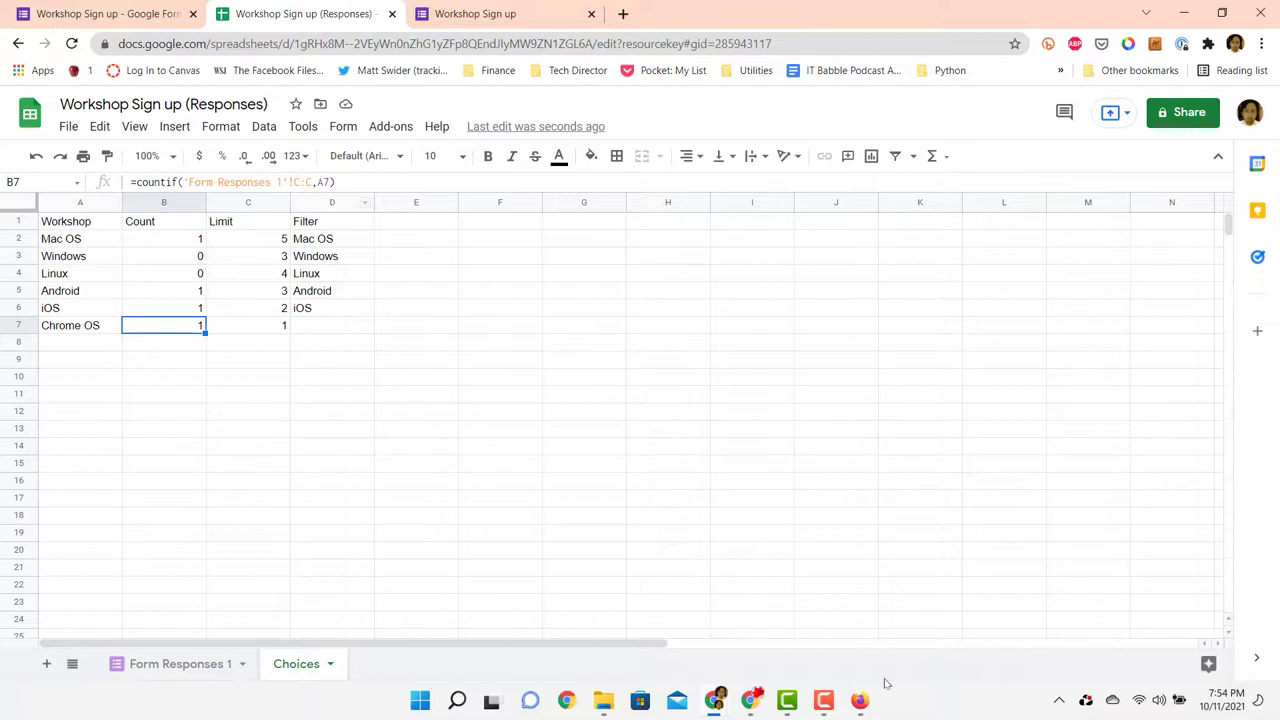
Step: Switch to Firefox, start another sign-up response and submit it with the iOS workshop selected
click(855, 705)
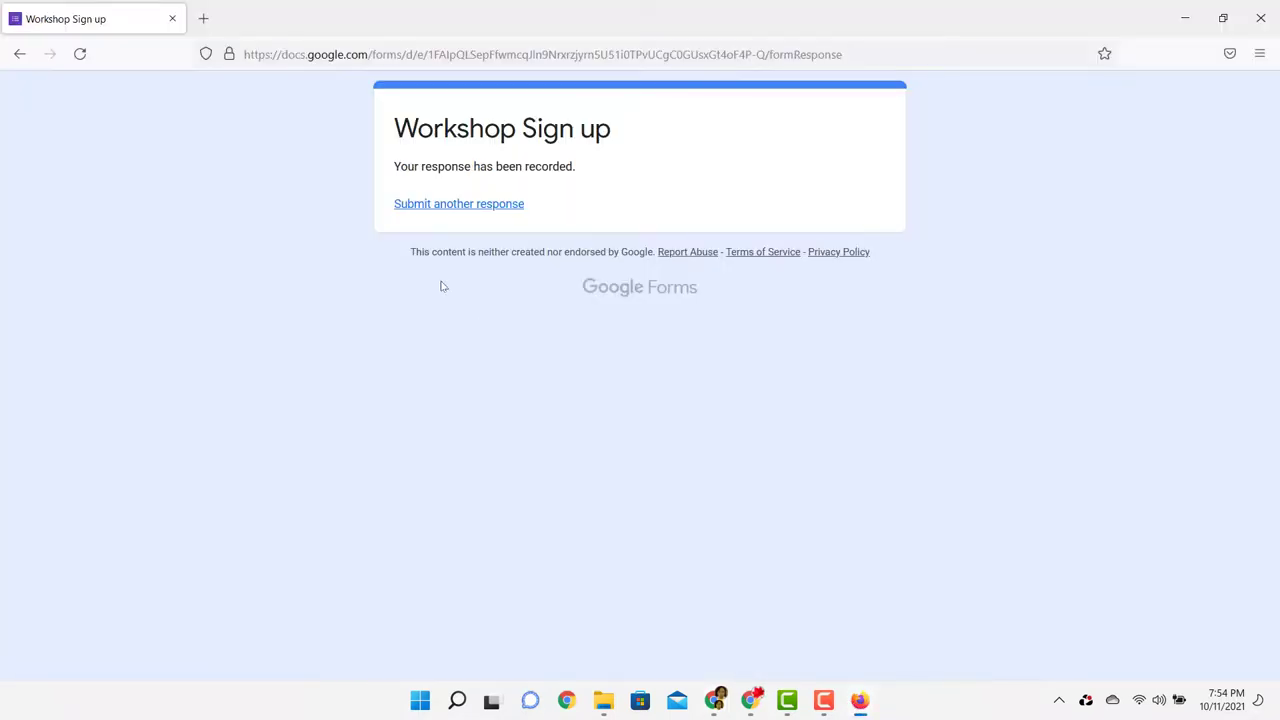
click(439, 206)
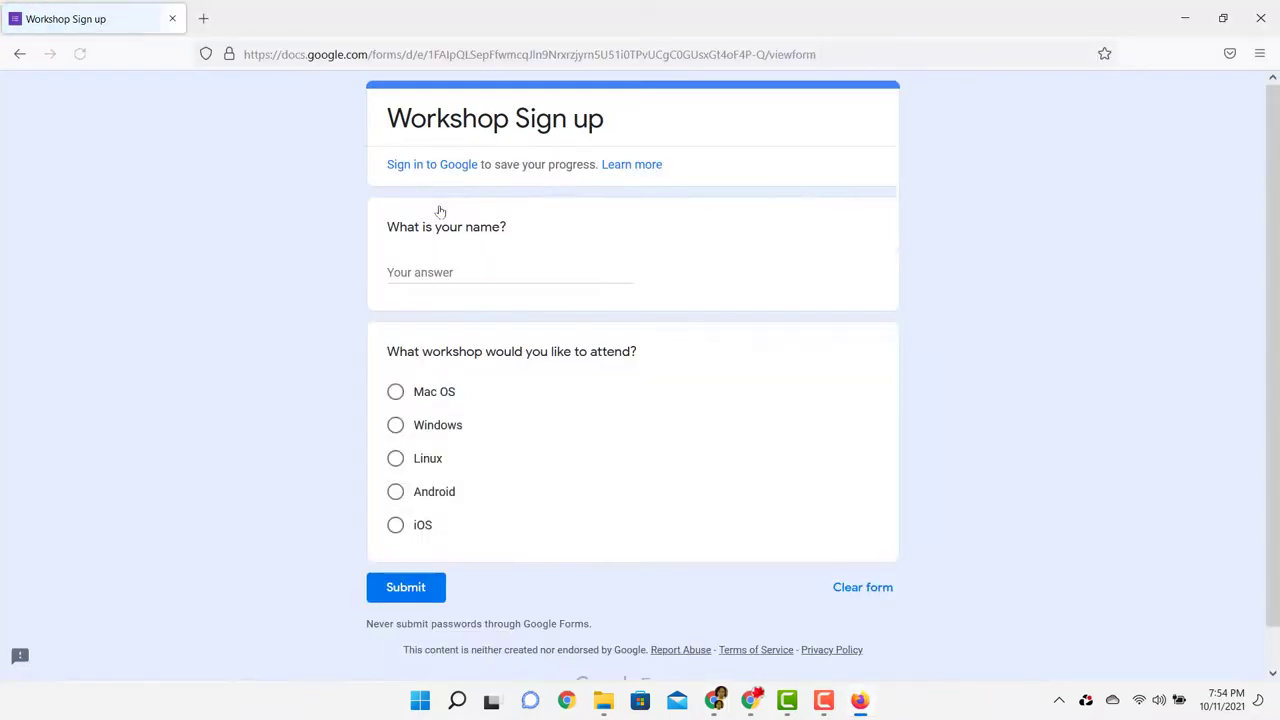
click(395, 525)
click(395, 617)
Step: Start one more response, enter the respondent's first name, choose the iOS workshop and try to submit it
click(467, 205)
click(448, 272)
text(Ta)
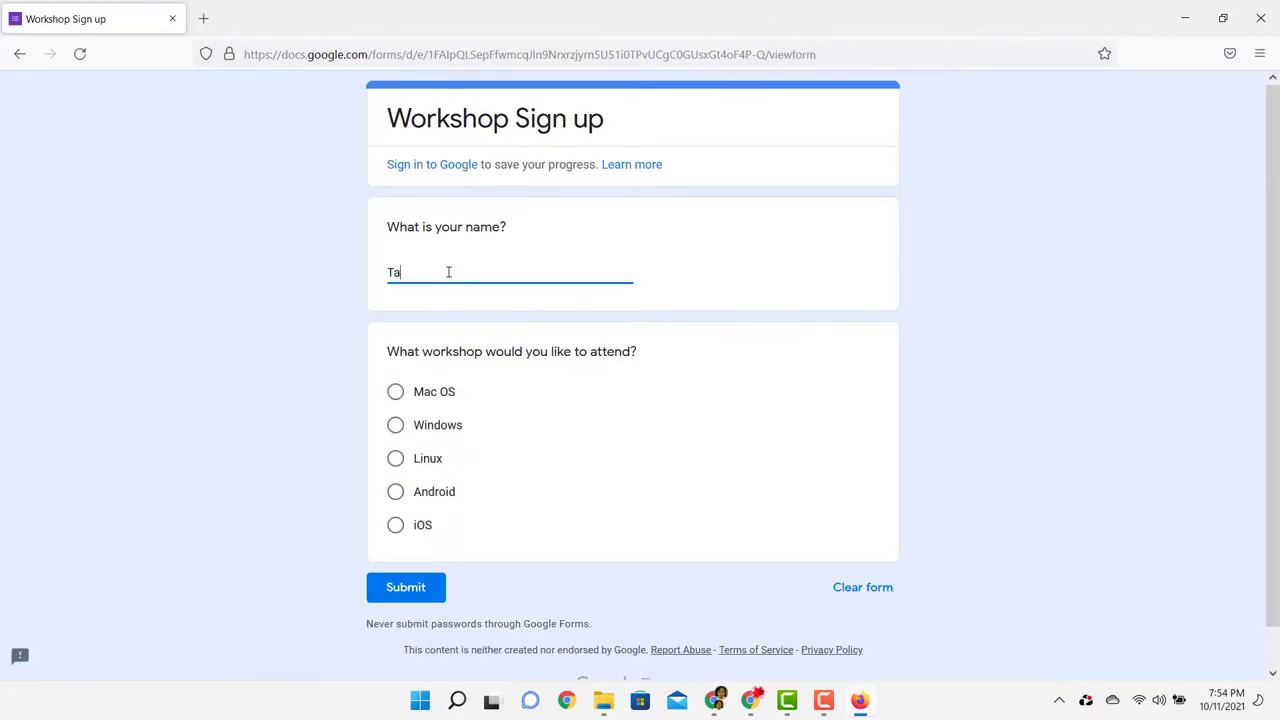
text(ylor)
click(395, 525)
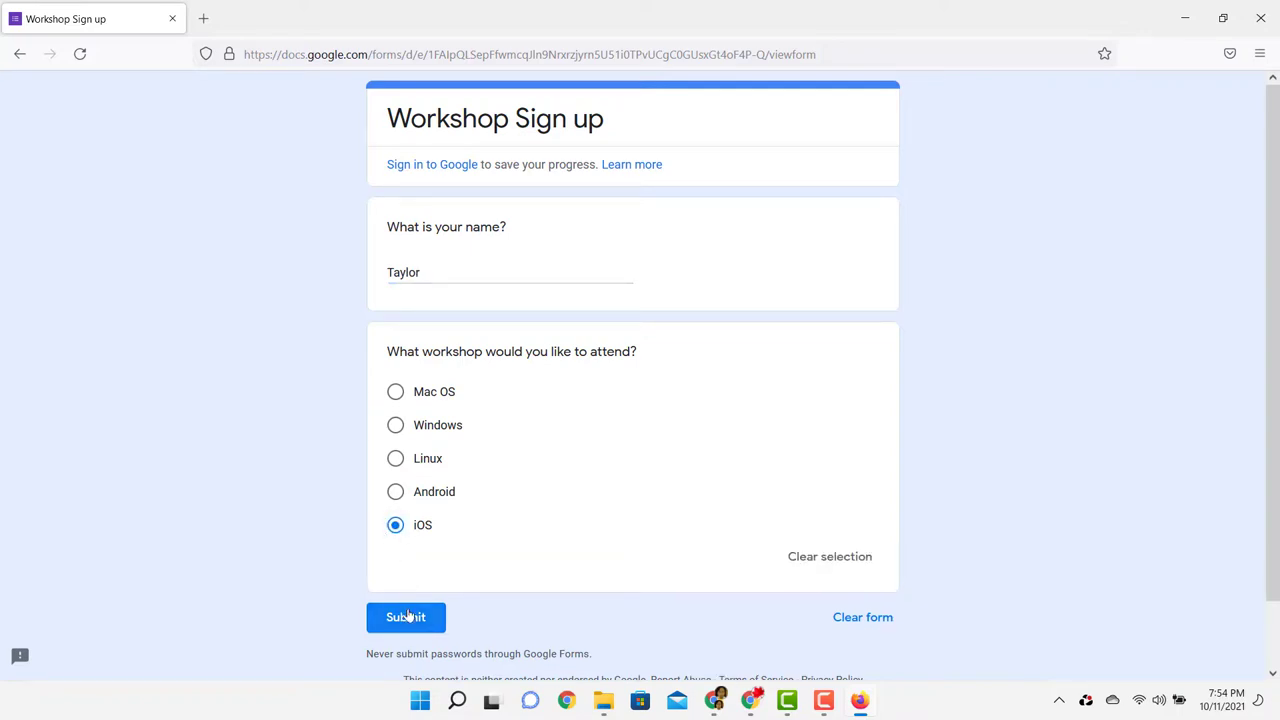
click(406, 617)
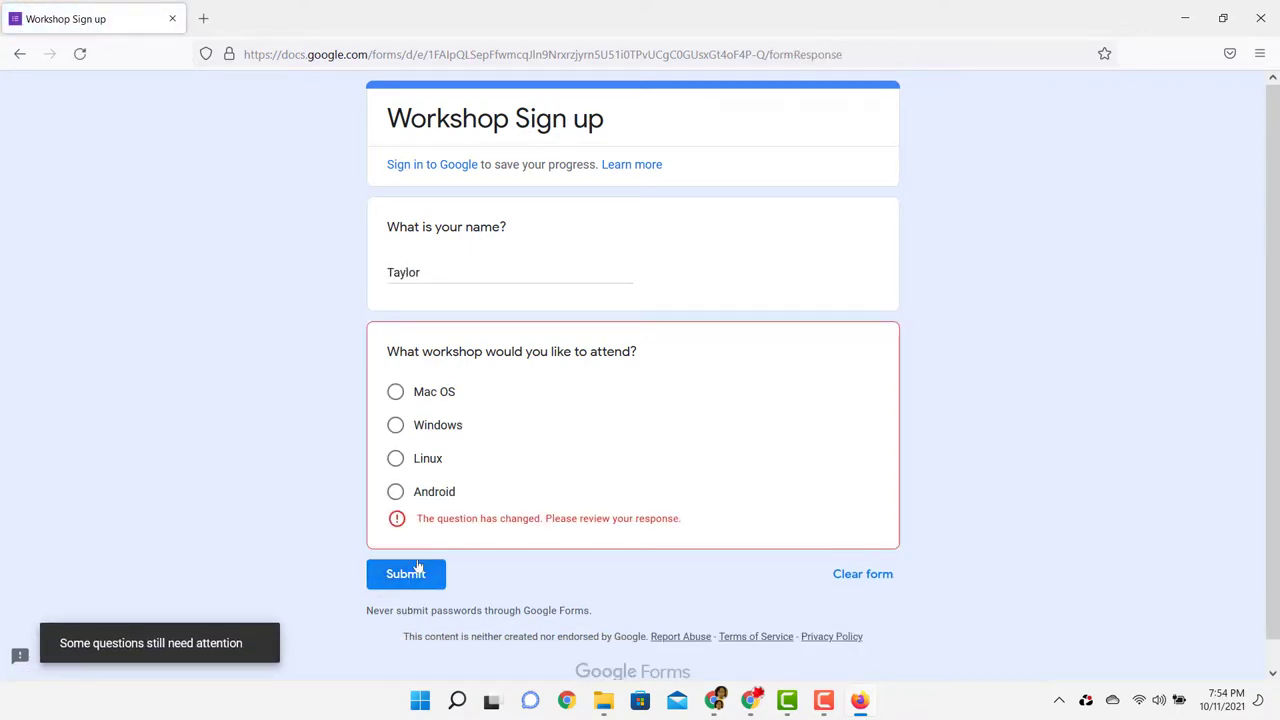